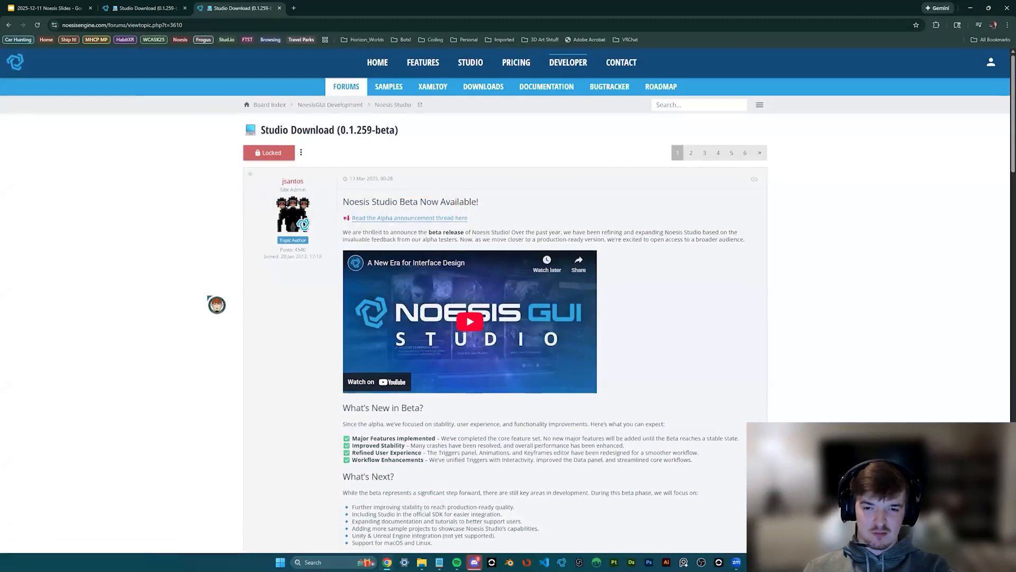
- Scroll down the Noesis Studio Download forum topic toward its beta download links
scroll(217, 303, "down", 3)
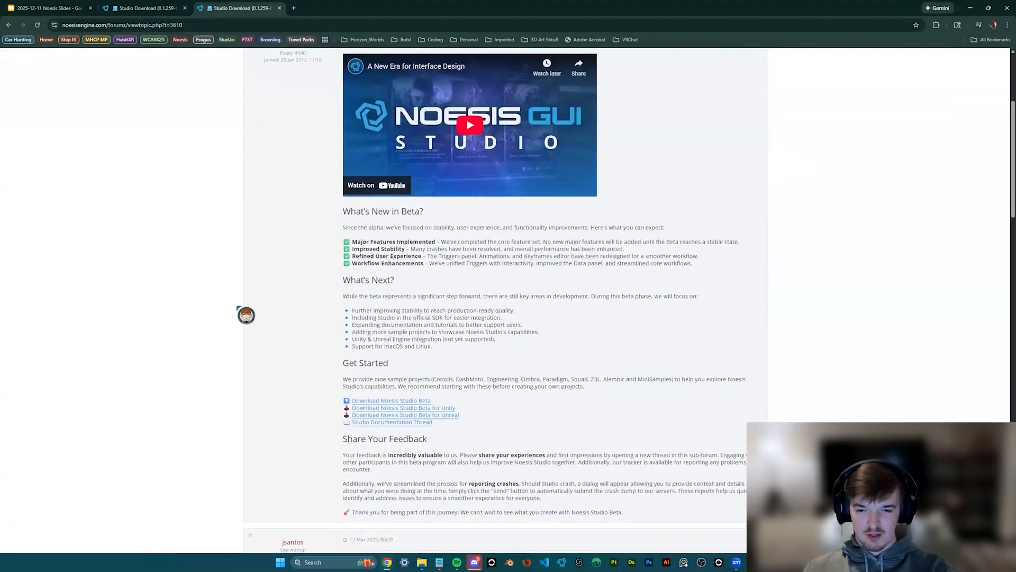
- Save NoesisGUI-Studio-win-0.1.259-beta.zip from the forum's Get Started section into 12-11_Noesis_Workshop
scroll(256, 286, "up", 4)
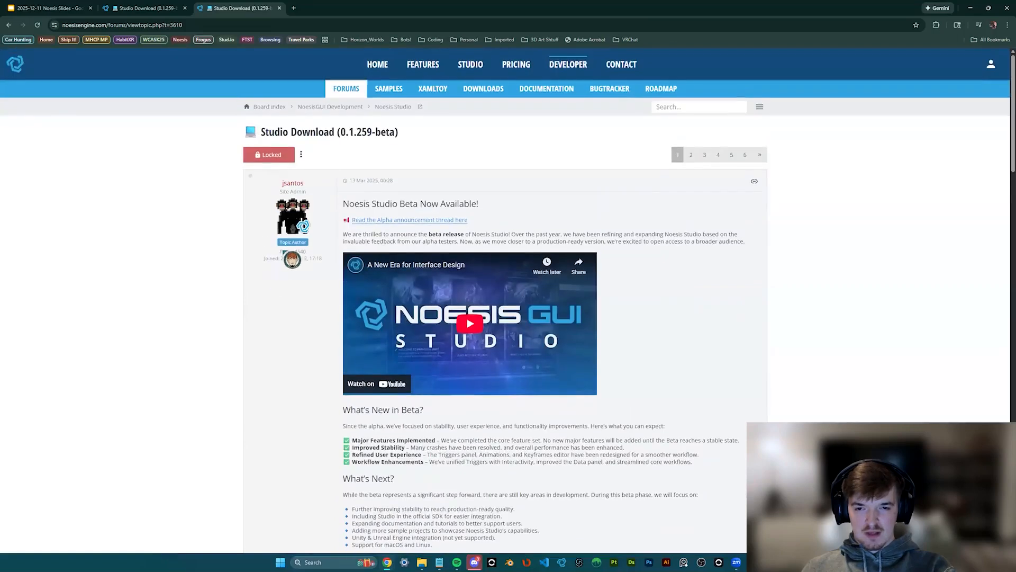
scroll(312, 135, "down", 2)
scroll(340, 317, "down", 3)
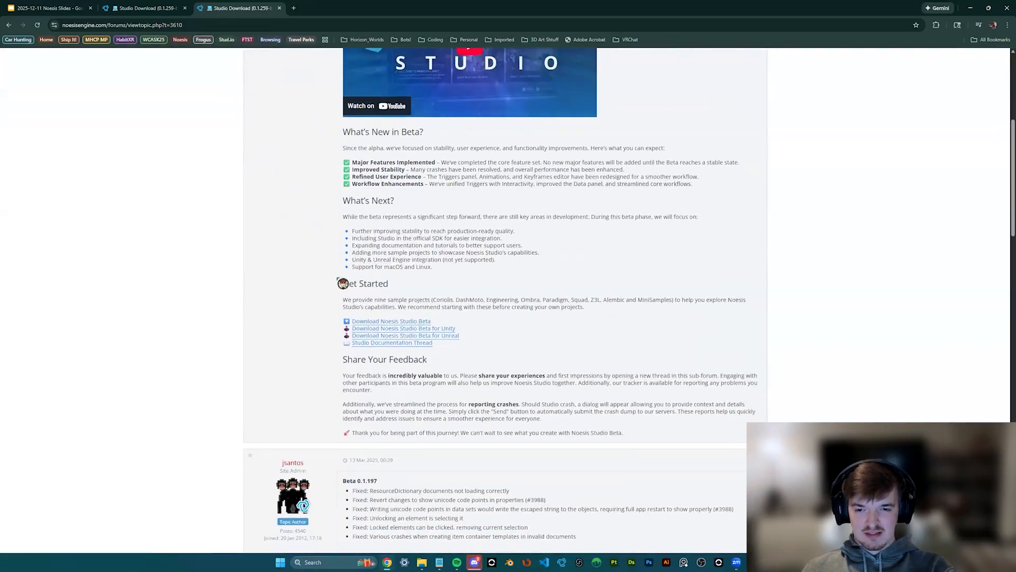
left_click(429, 320)
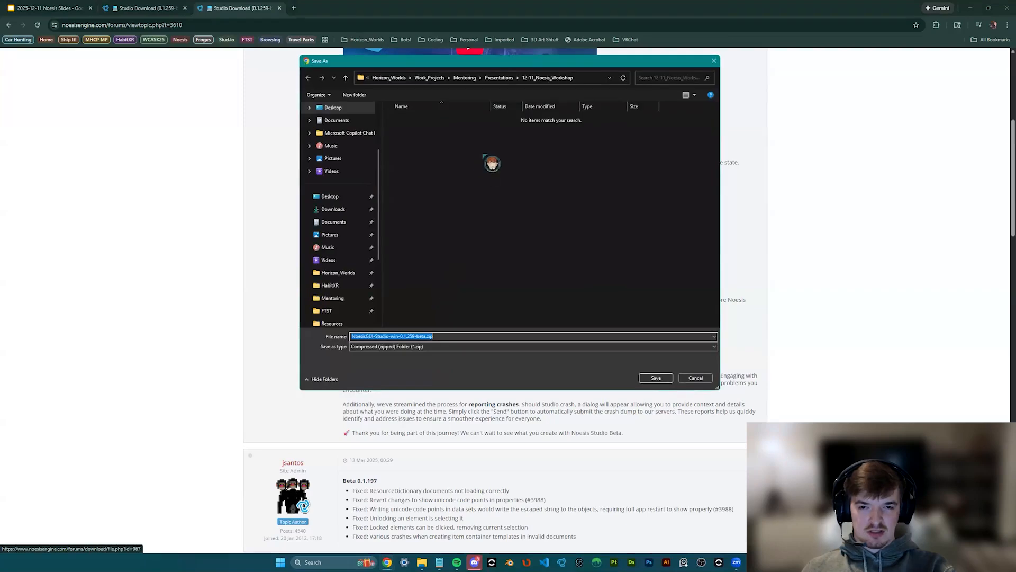
left_click(663, 379)
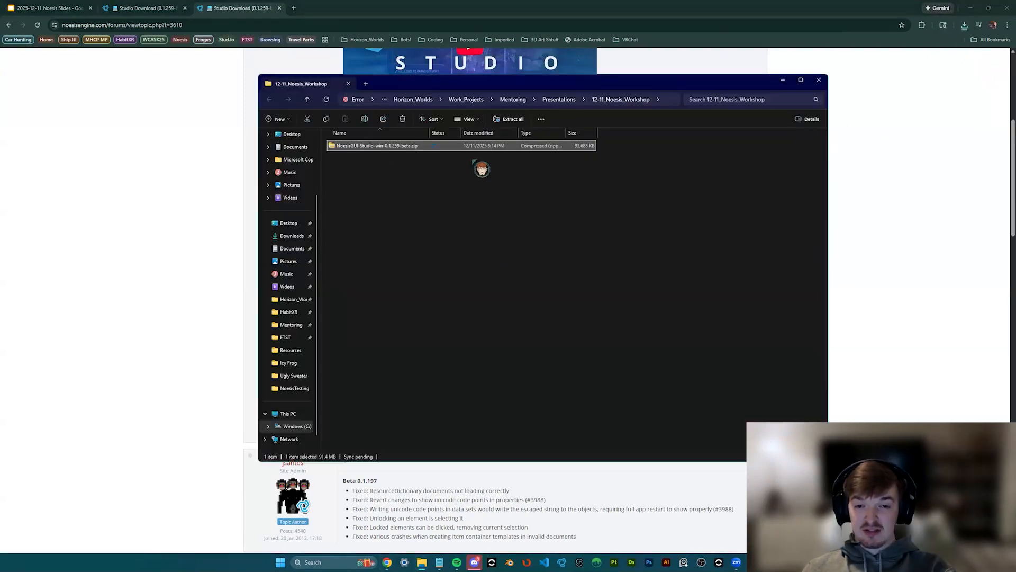
- Extract the zip into a NoesisGUI-Studio-win-0.1.259-beta folder, skipping two too-long file paths
left_click(512, 119)
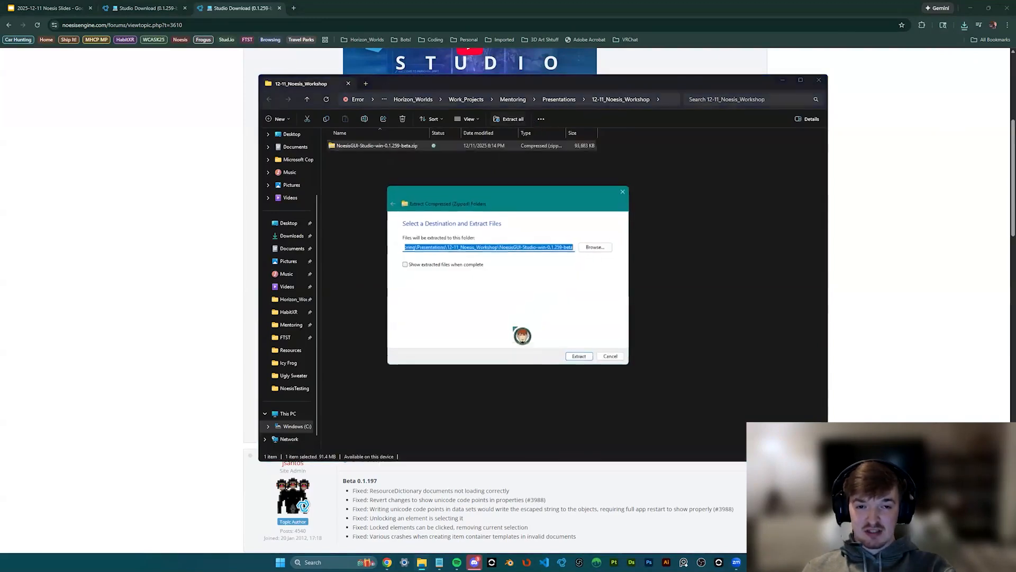
left_click(578, 355)
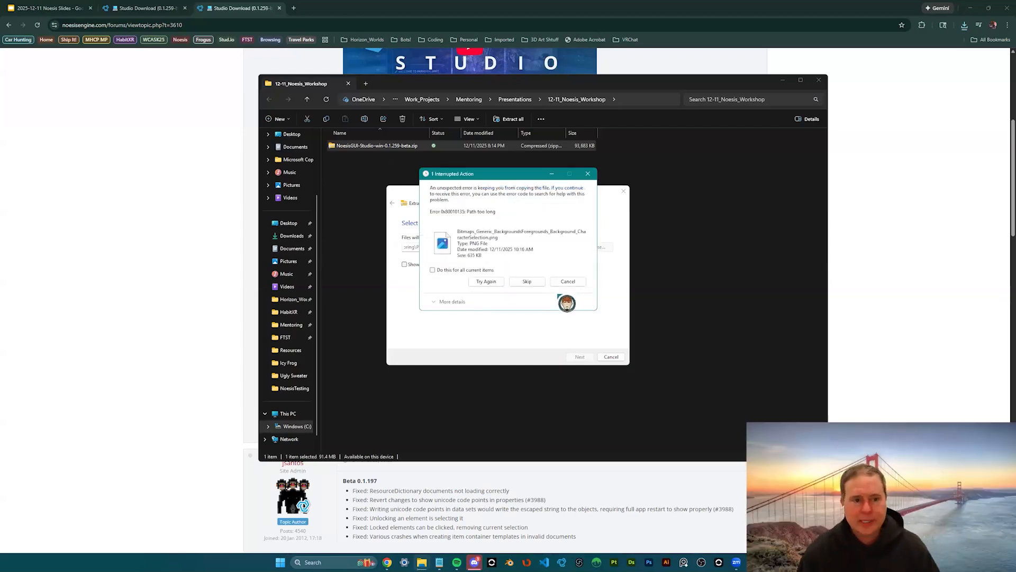
left_click(526, 282)
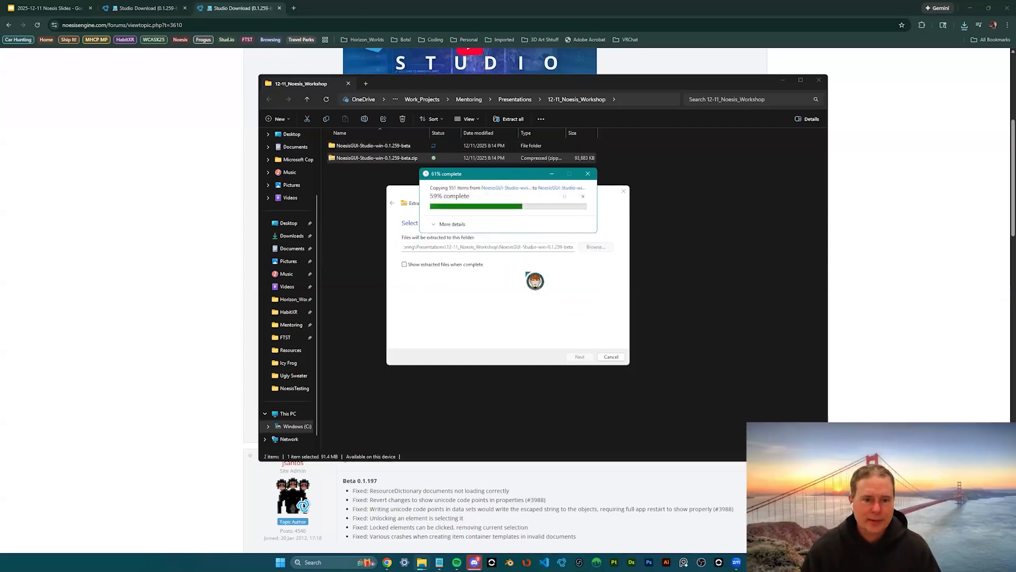
left_click(527, 282)
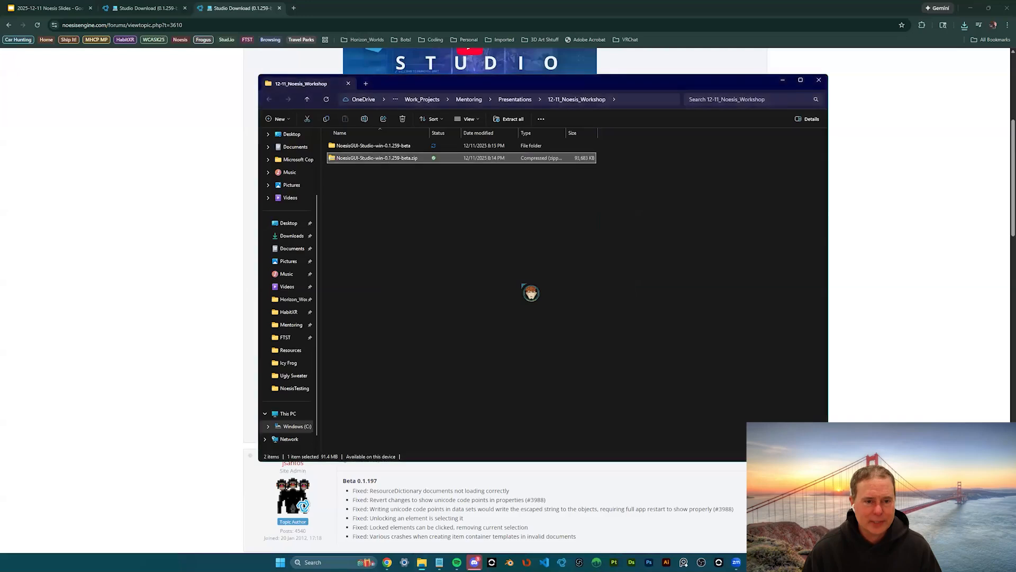
- Run App.StudioTool.exe from the extracted folder, allowing it past the unrecognized-app warning
double_click(391, 151)
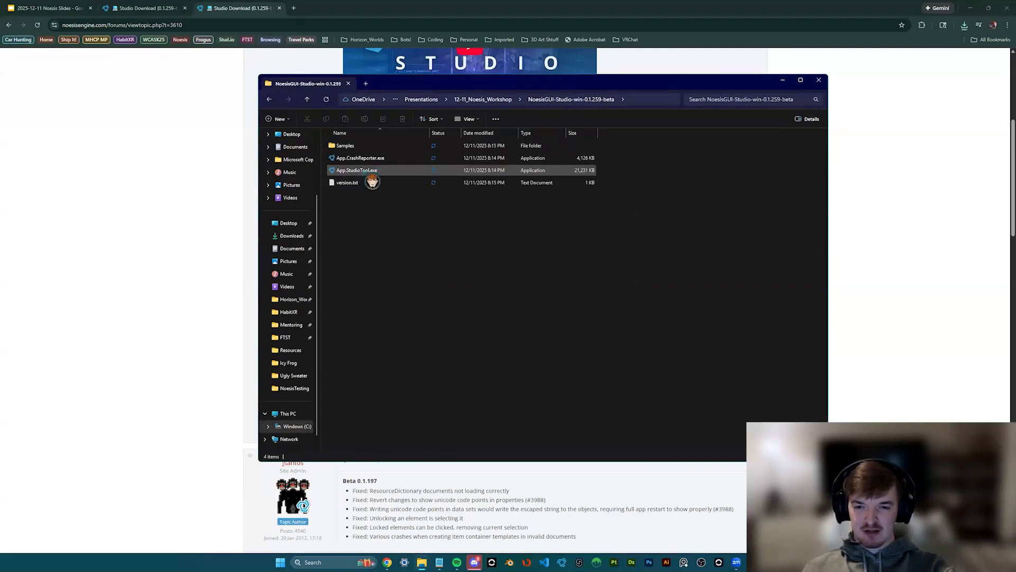
double_click(385, 175)
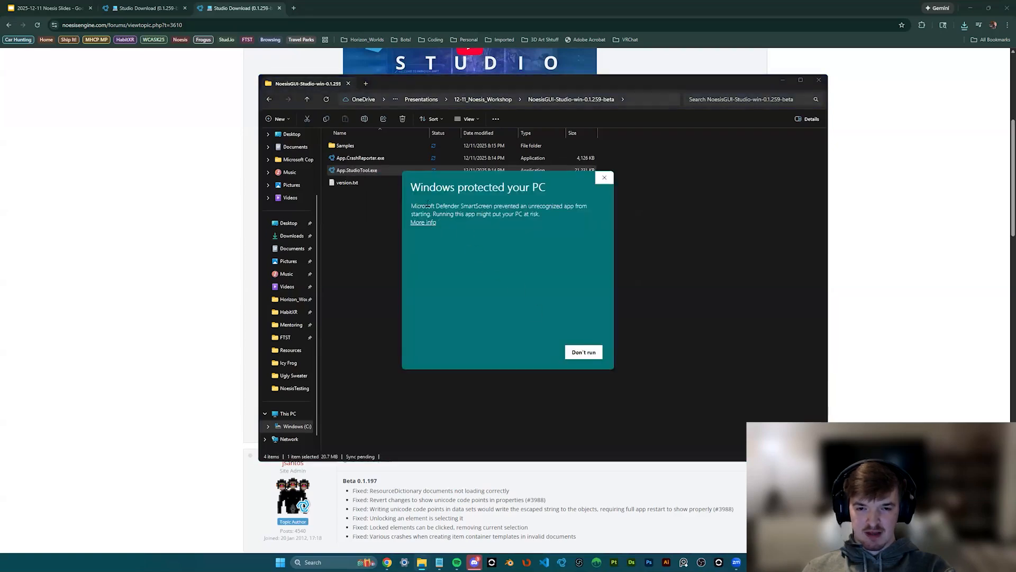
left_click(424, 223)
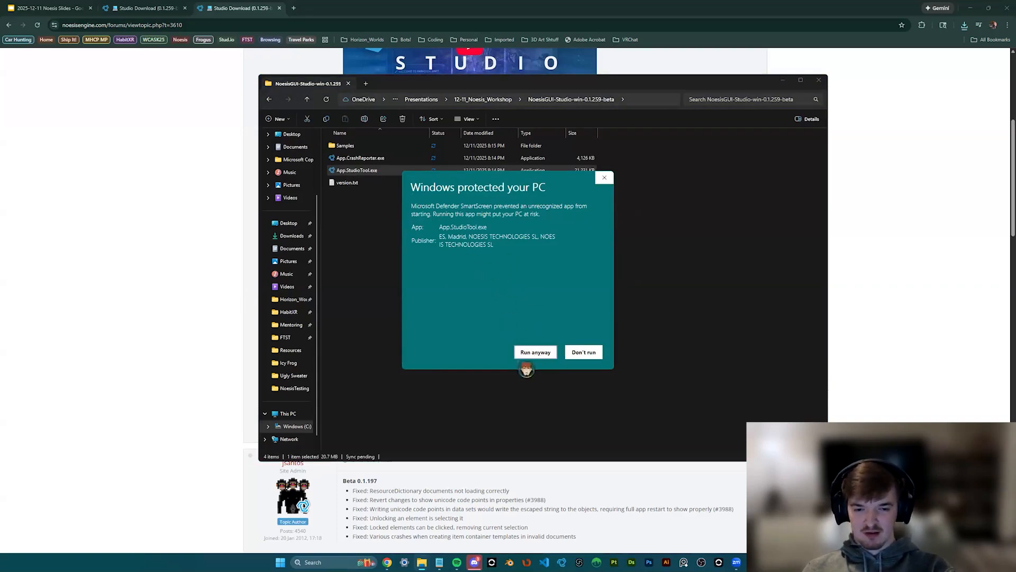
left_click(535, 352)
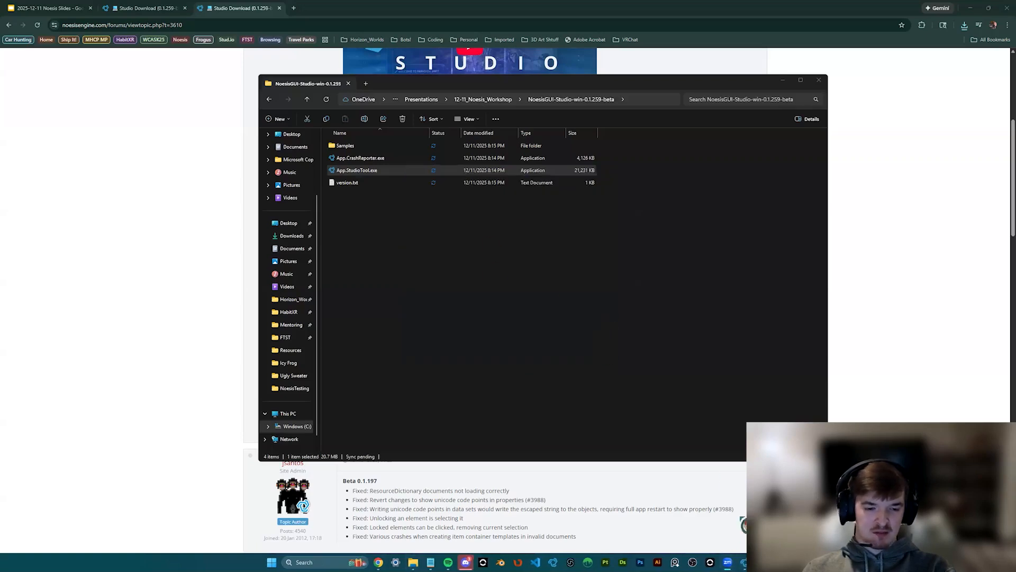
- Bring the Noesis Studio projects window to the front and minimize File Explorer
right_click(745, 562)
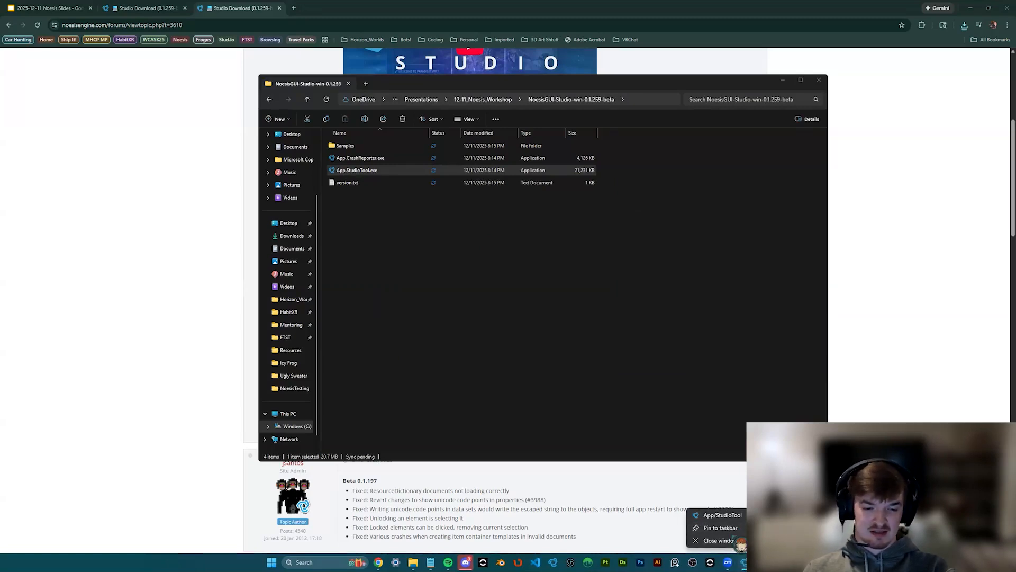
left_click(745, 562)
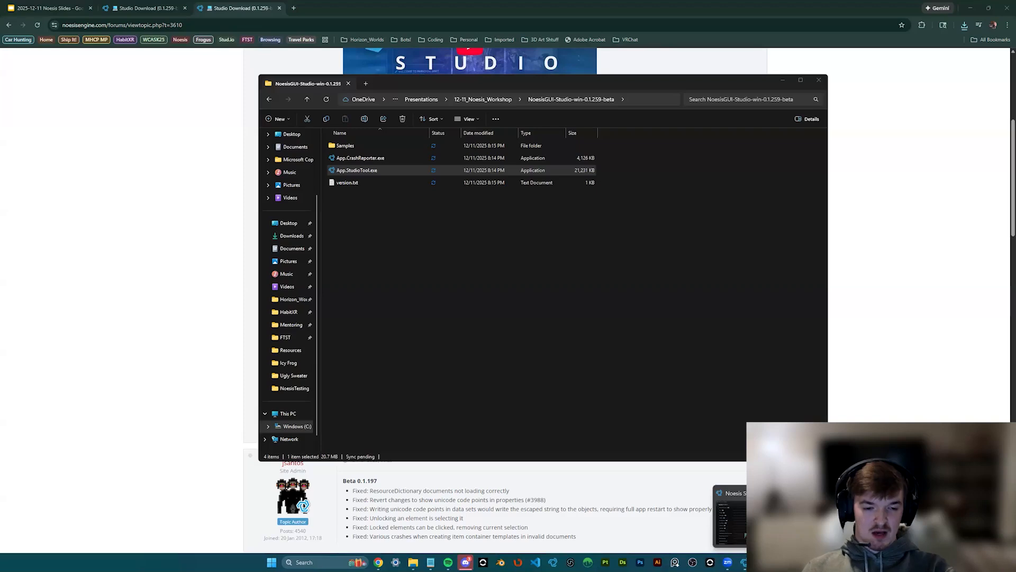
right_click(746, 562)
left_click(722, 515)
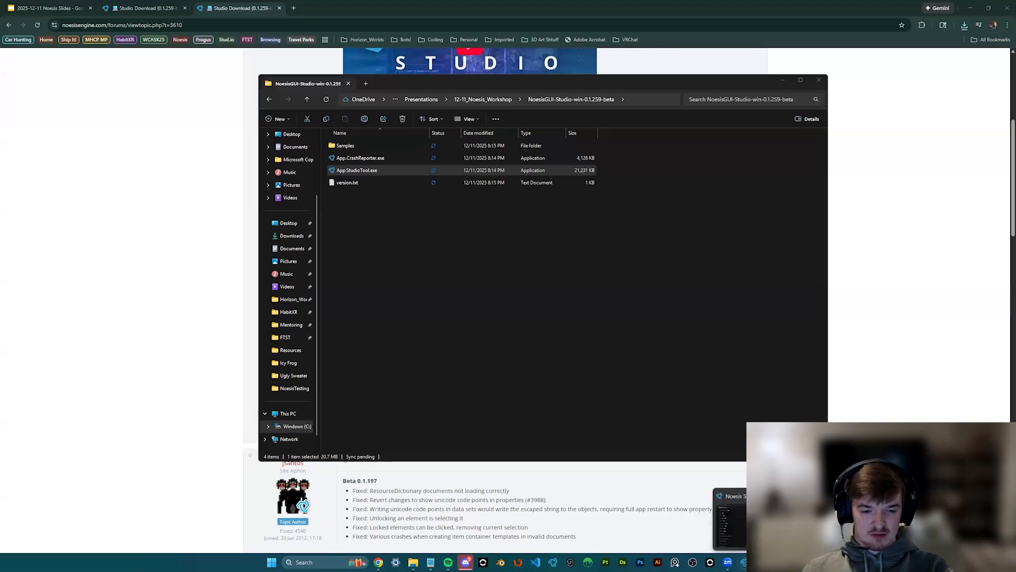
left_click(785, 81)
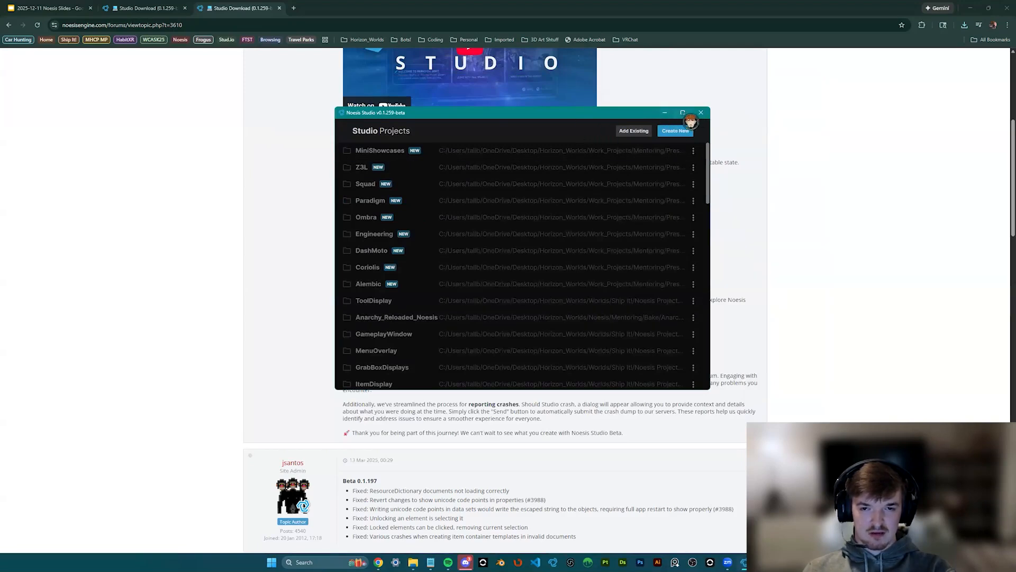
- Maximize Noesis Studio and browse the sample projects such as MiniShowcases, Coriolis and DashMoto
mouse_move(685, 115)
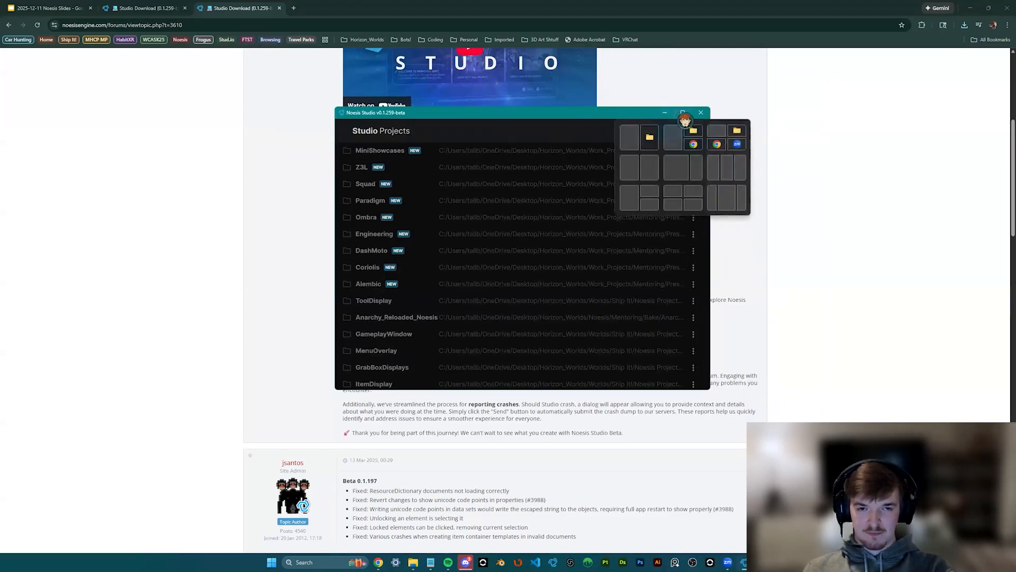
left_click(684, 113)
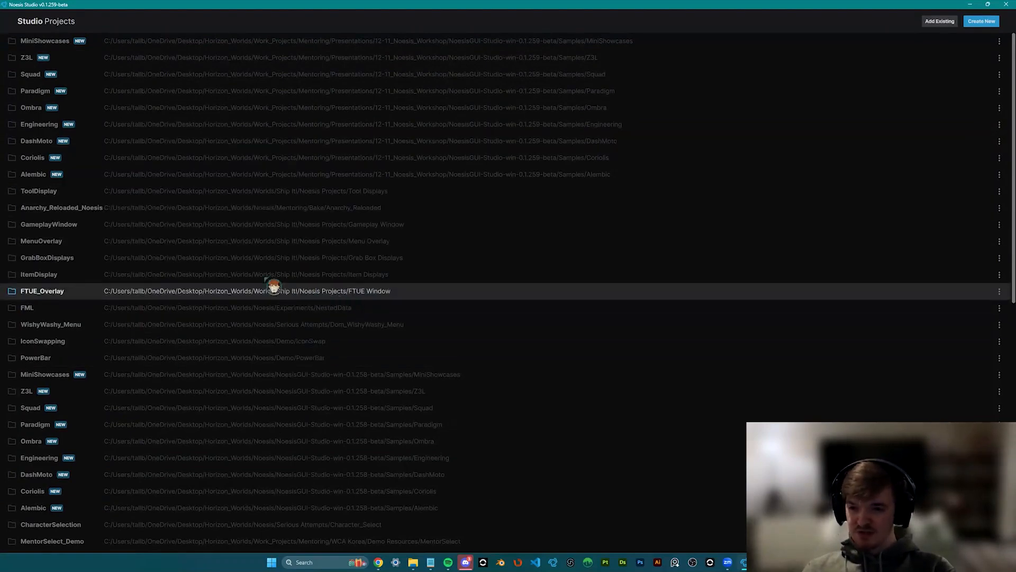
scroll(140, 405, "down", 3)
scroll(150, 333, "down", 3)
scroll(154, 329, "up", 6)
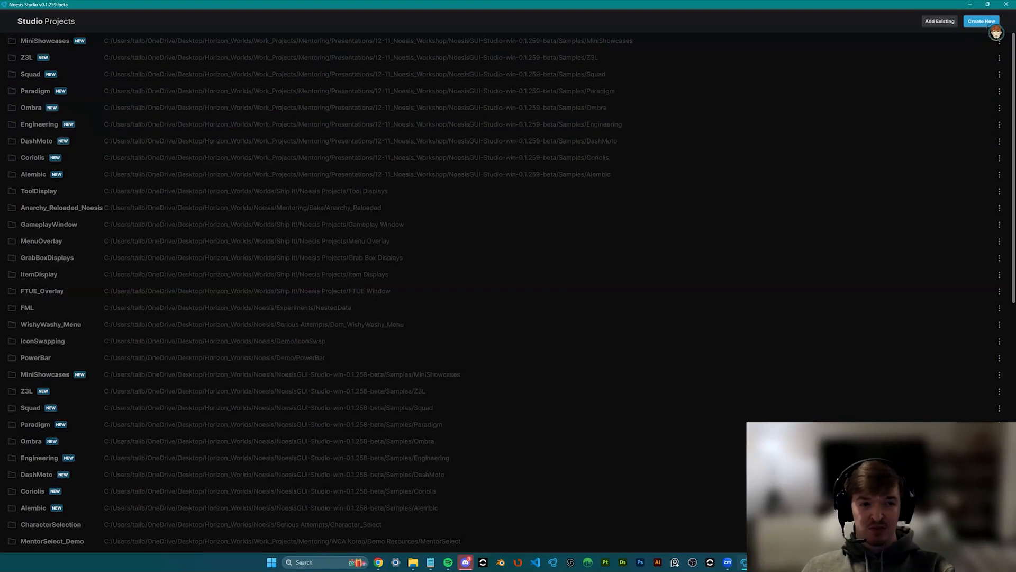
- After cancelling a first attempt, save a new project as WorkshopDemoNoesis in 12-11_Noesis_Workshop
left_click(985, 24)
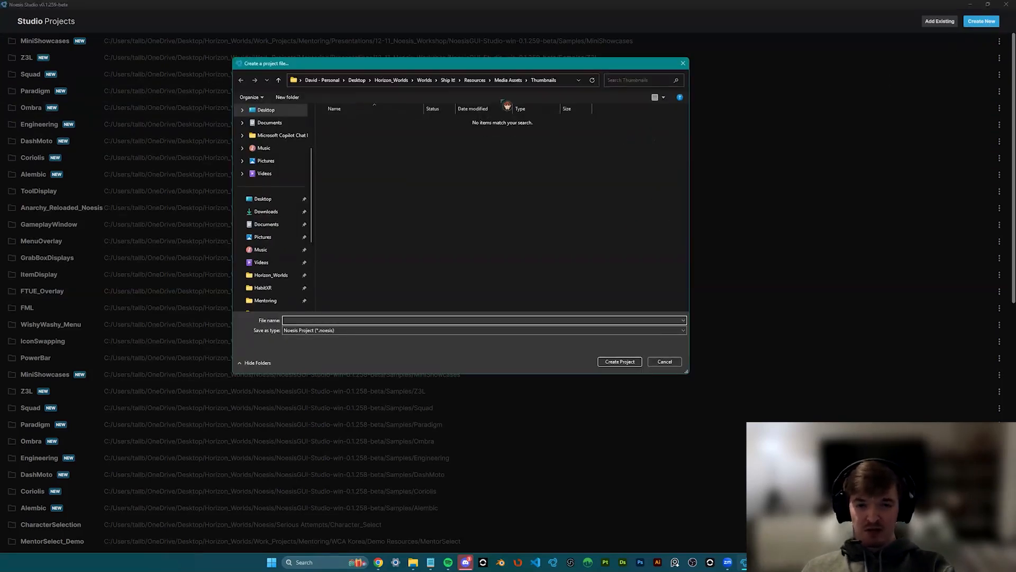
scroll(281, 222, "down", 3)
left_click(683, 63)
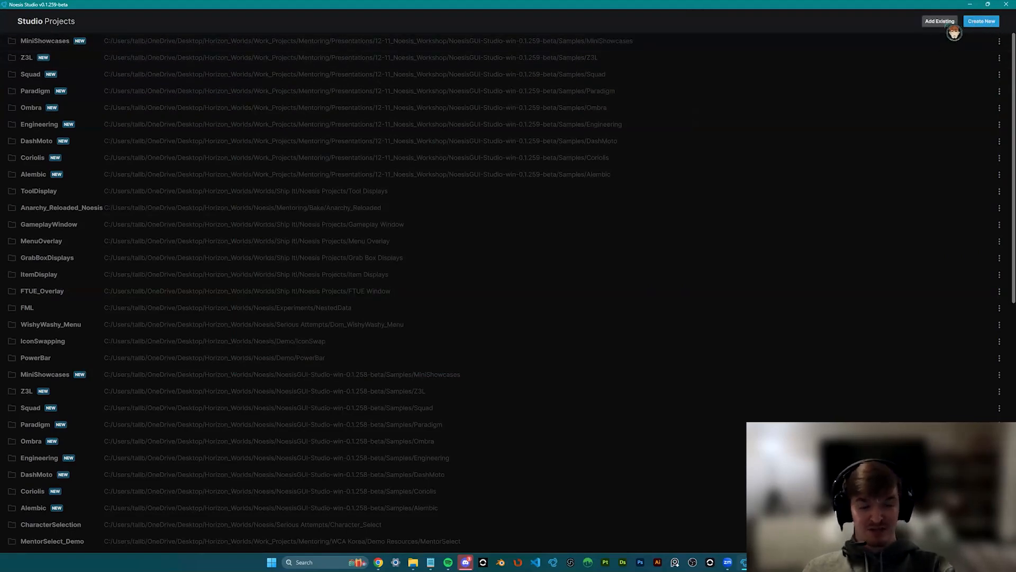
left_click(985, 24)
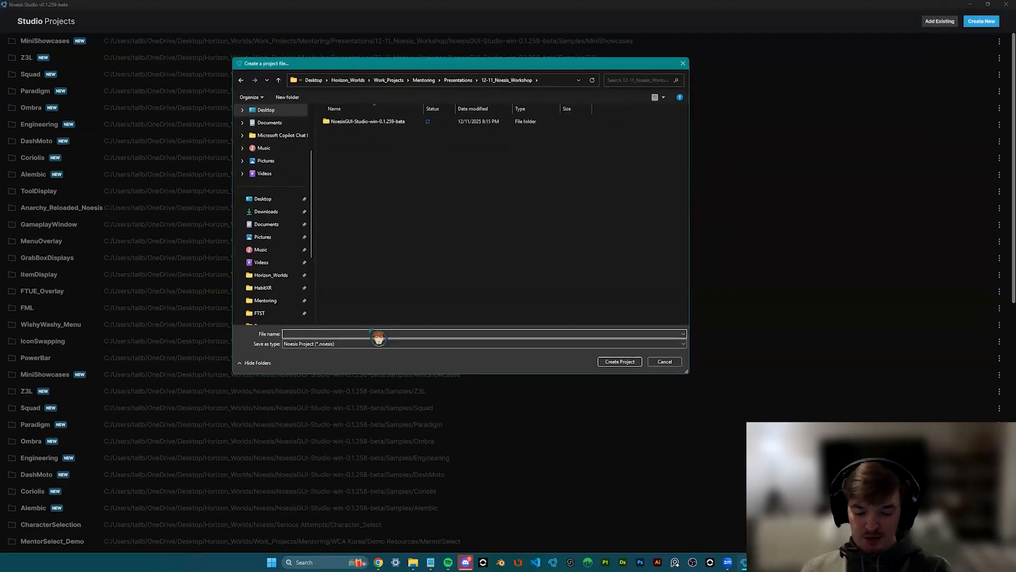
type("WorkshopDemoNoesis")
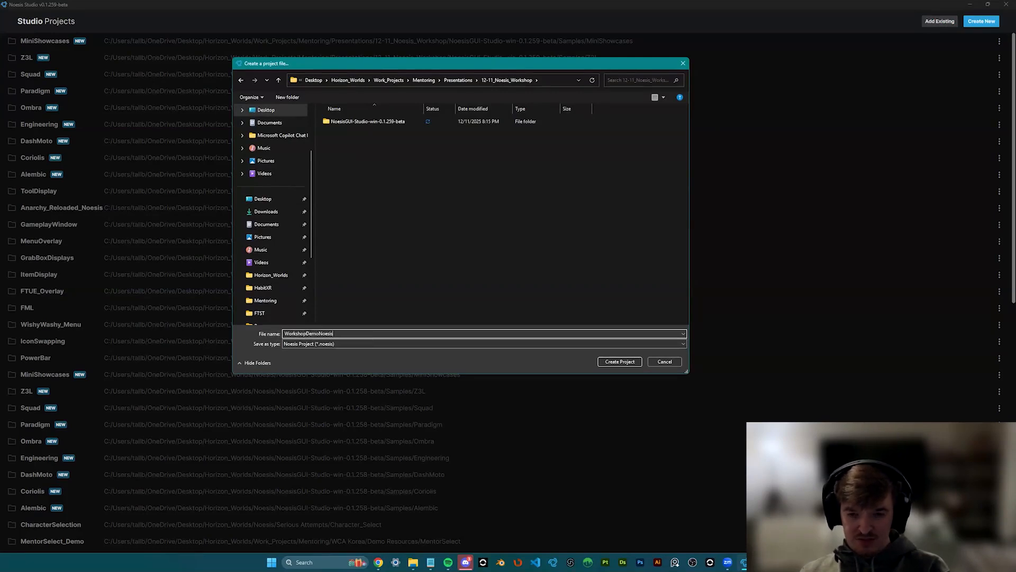
key("Return")
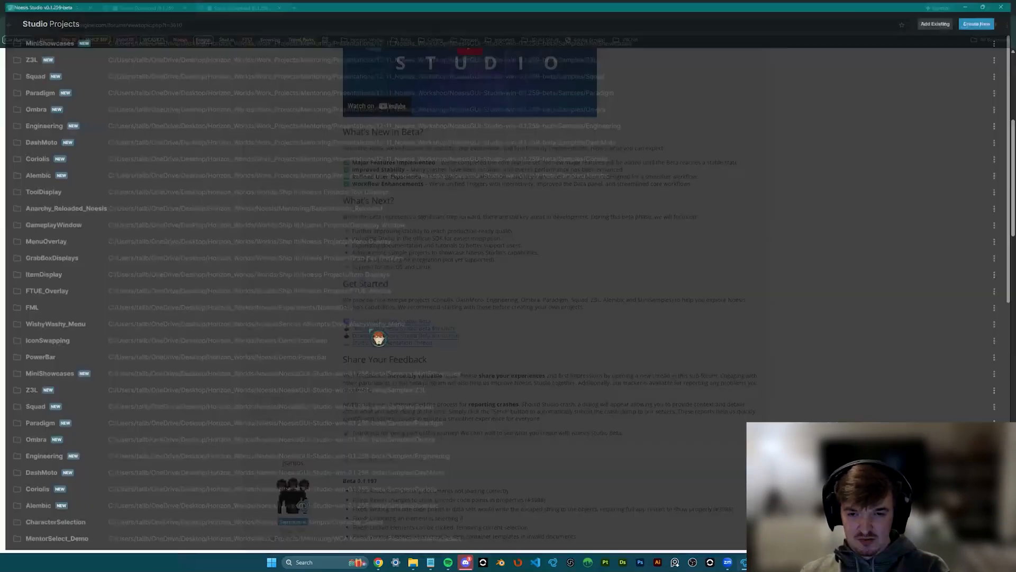
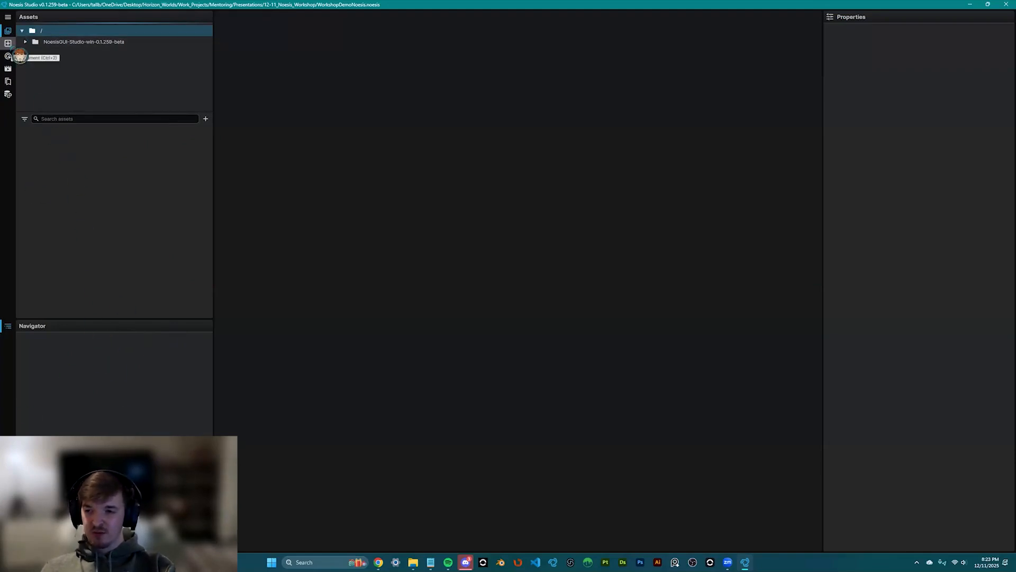
- Browse the Add Element categories: Button, Text, Content and Collection
left_click(9, 44)
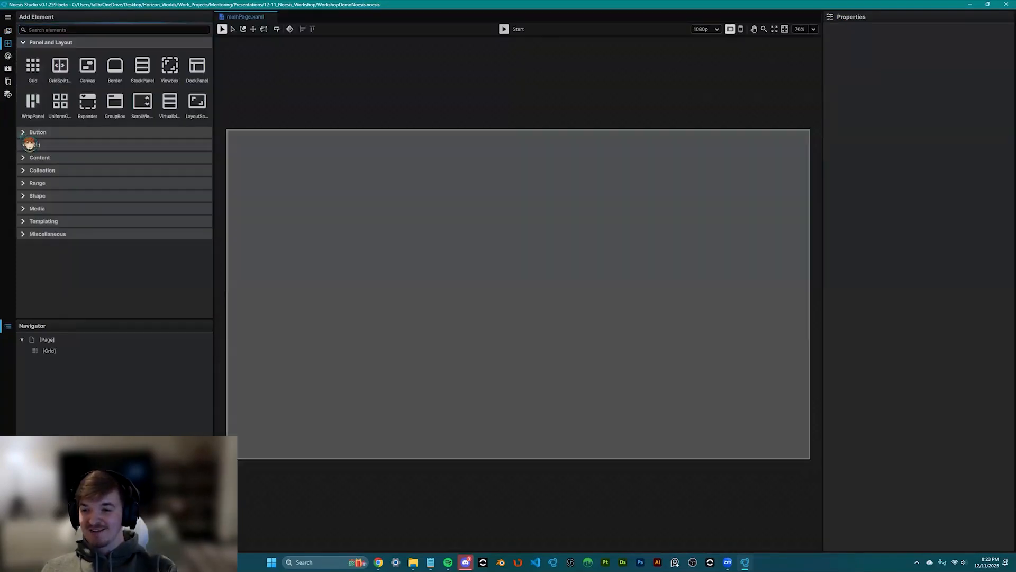
left_click(29, 132)
left_click(29, 186)
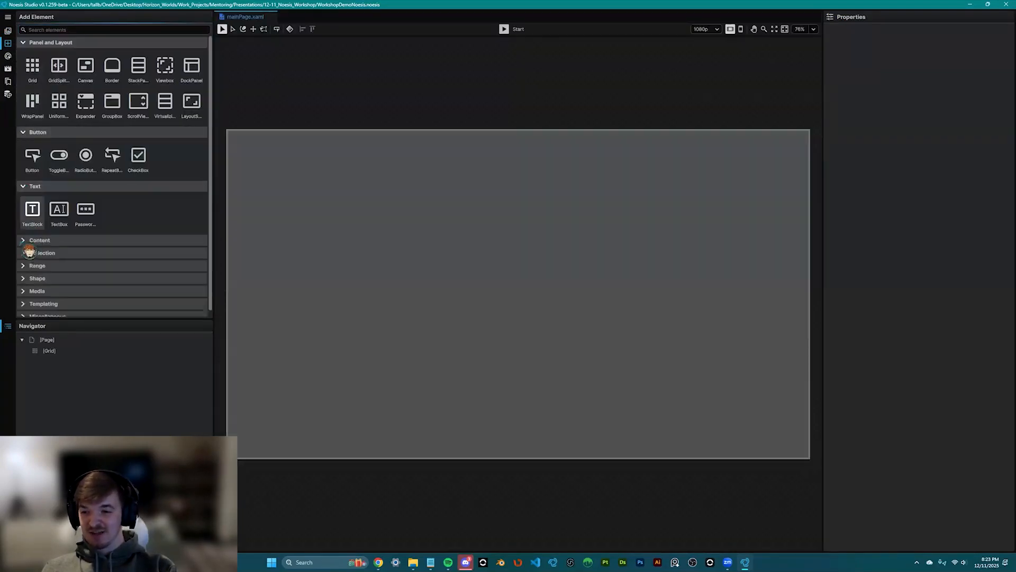
left_click(29, 241)
left_click(26, 294)
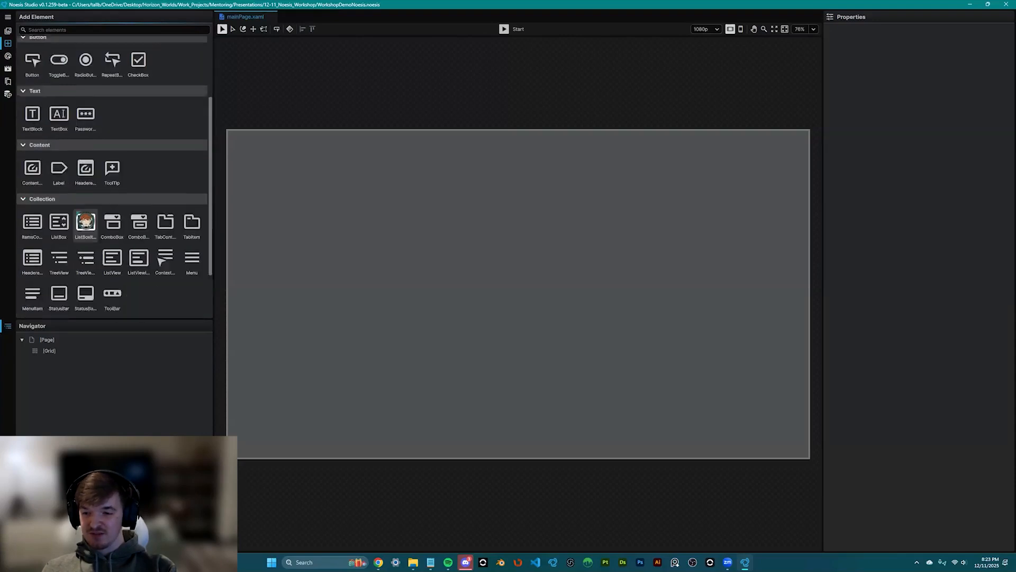
scroll(85, 221, "down", 1)
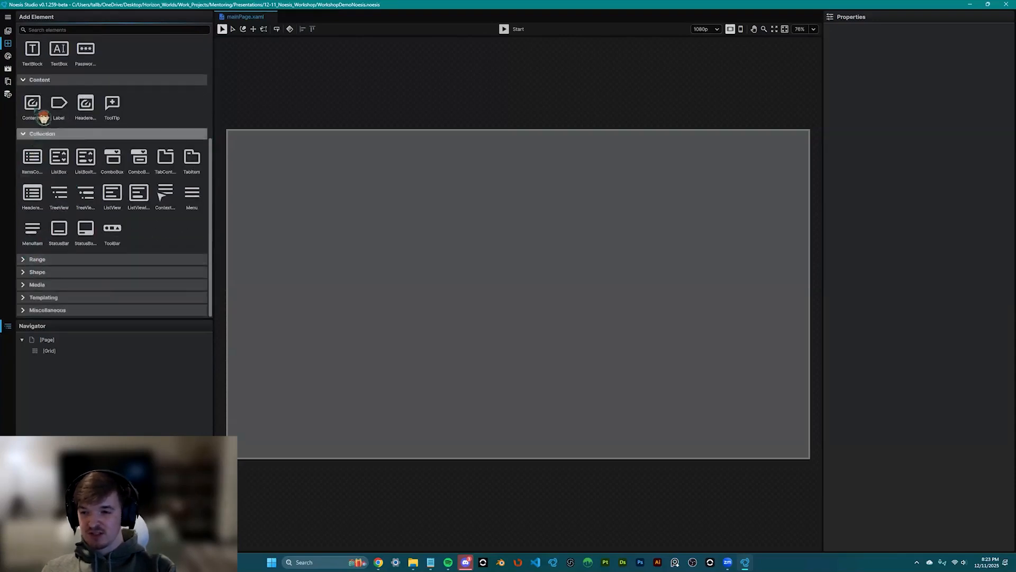
left_click(38, 133)
left_click(31, 194)
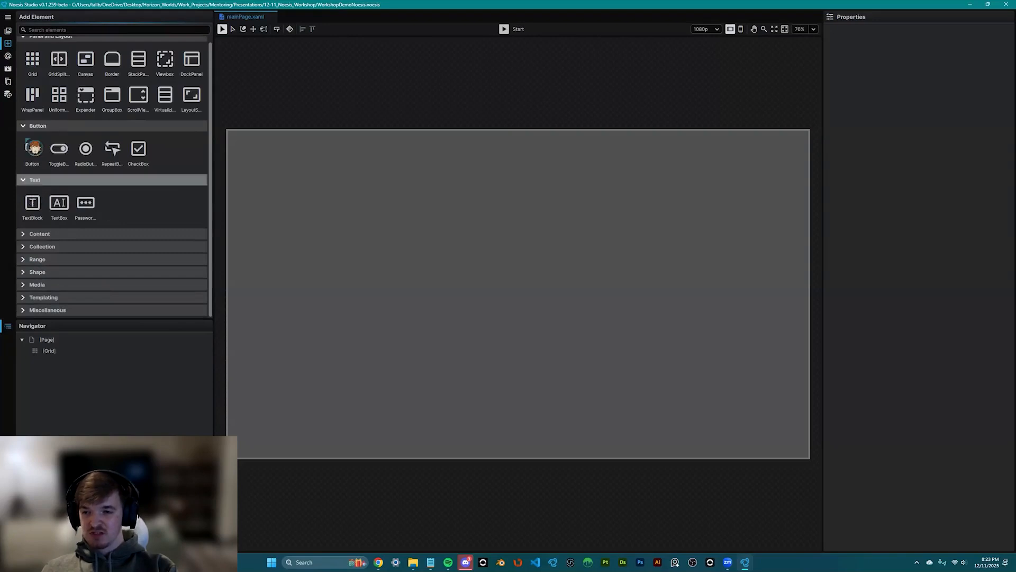
left_click(32, 179)
left_click(31, 127)
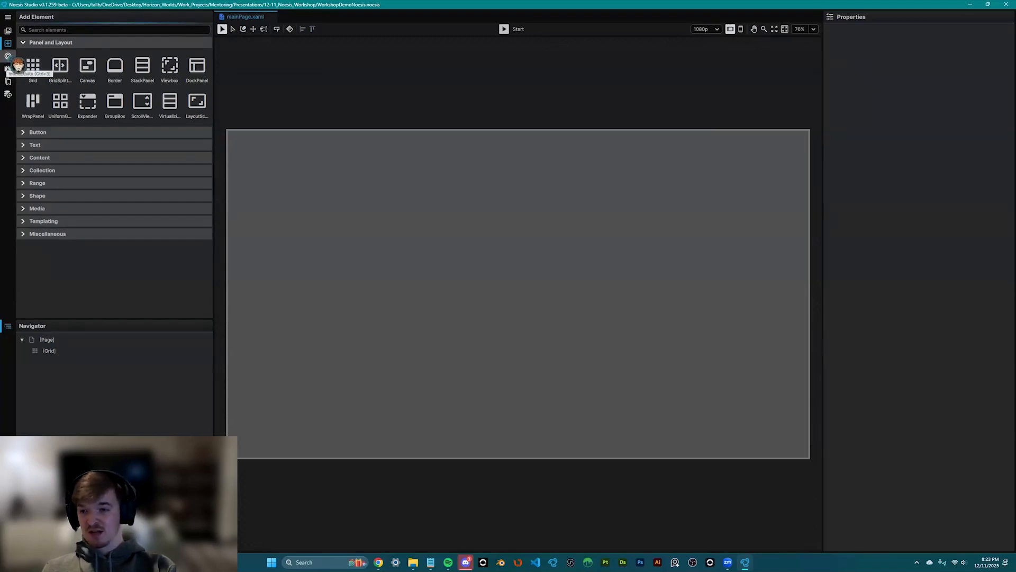
- Tour the Interactivity triggers, behaviors and setters, and the Animations visual states and storyboards
left_click(8, 56)
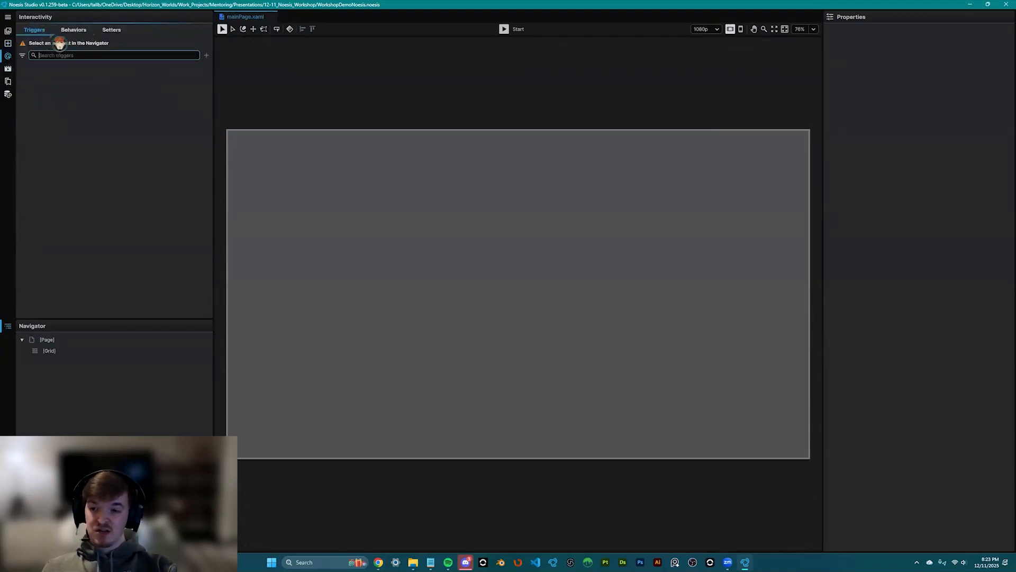
left_click(77, 27)
left_click(116, 29)
left_click(36, 29)
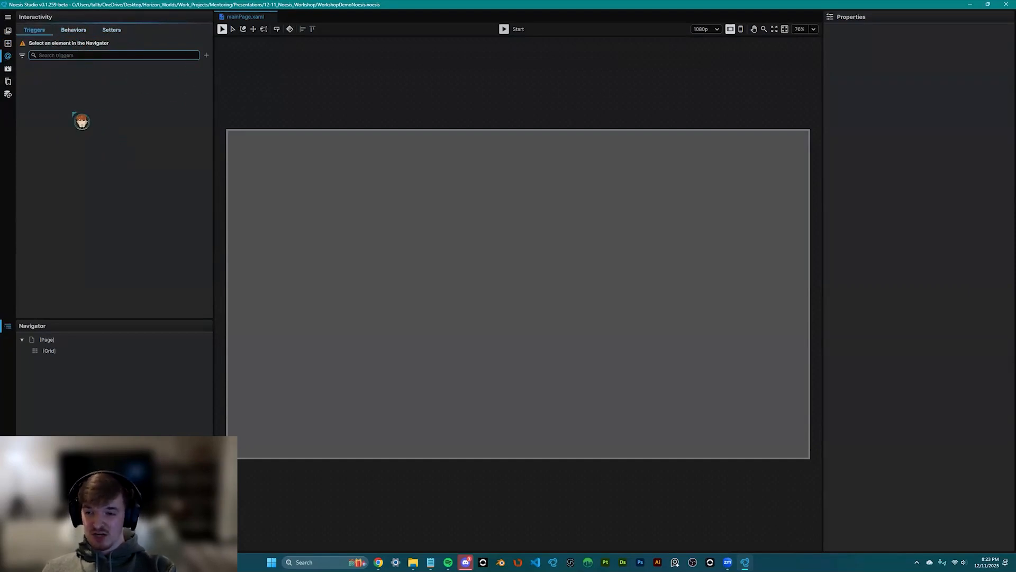
left_click(9, 69)
left_click(40, 31)
left_click(96, 32)
left_click(45, 31)
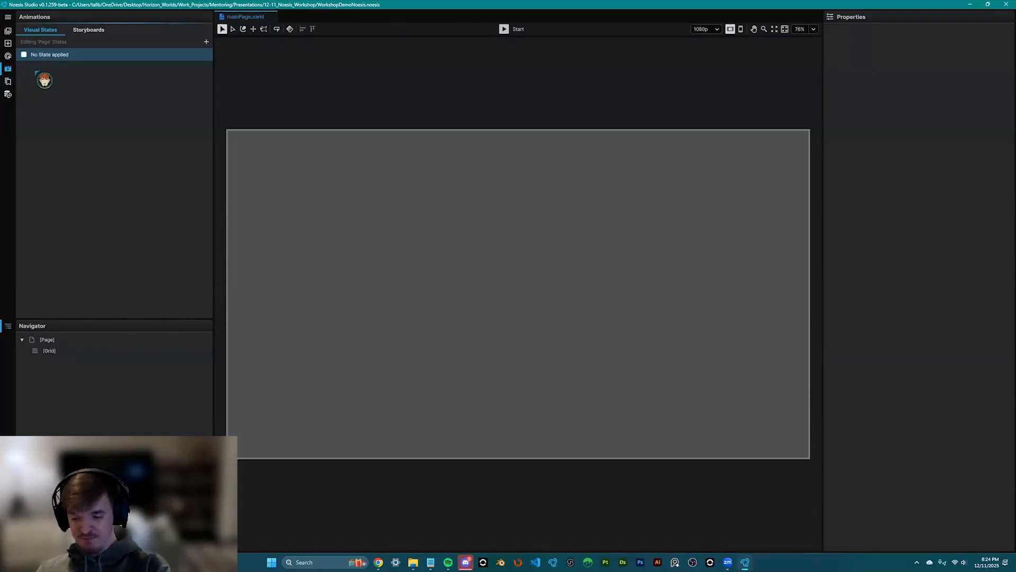
- View the Resources and Data panels, then select the page's Grid to see its properties
left_click(9, 81)
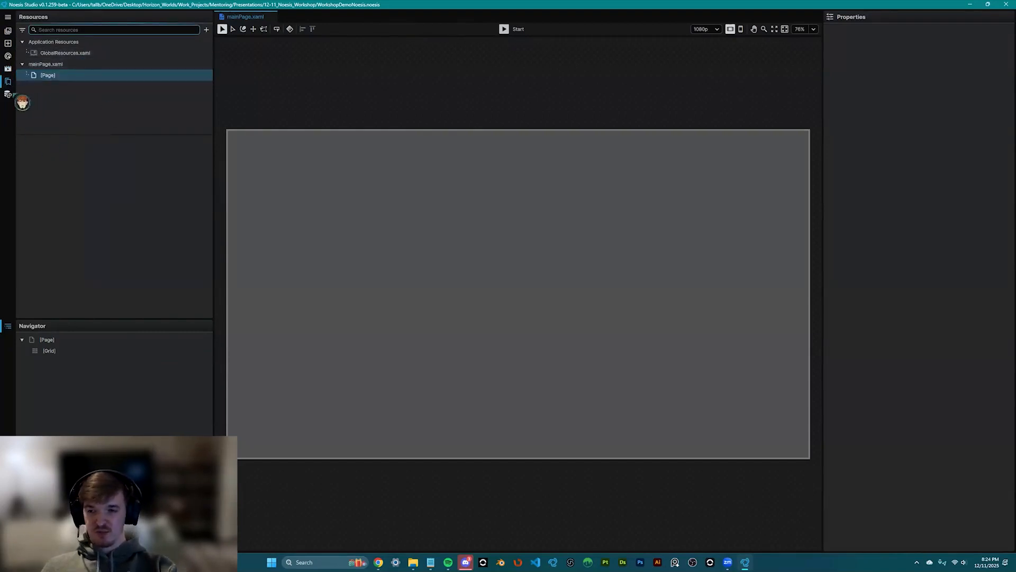
left_click(9, 94)
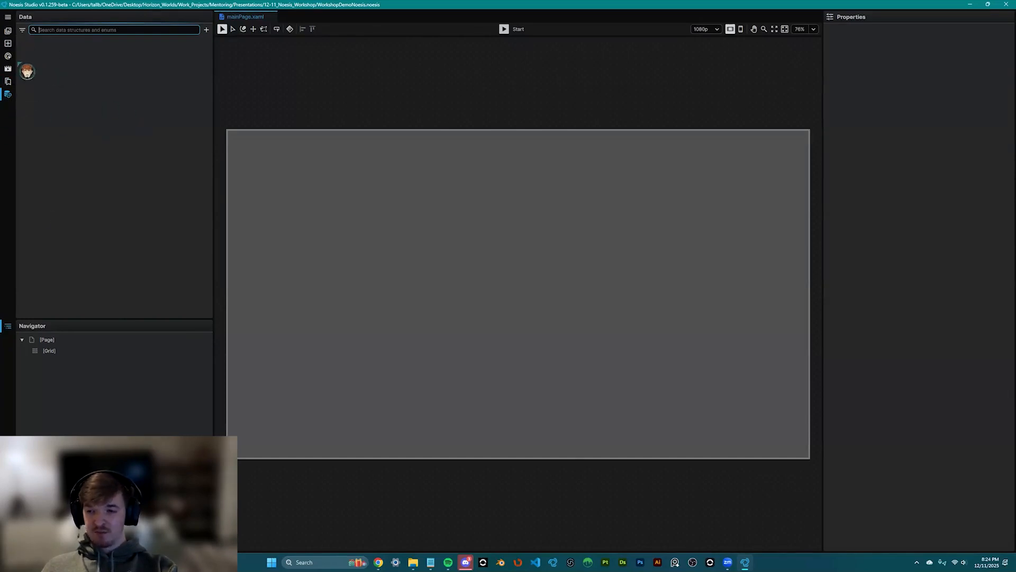
left_click(66, 351)
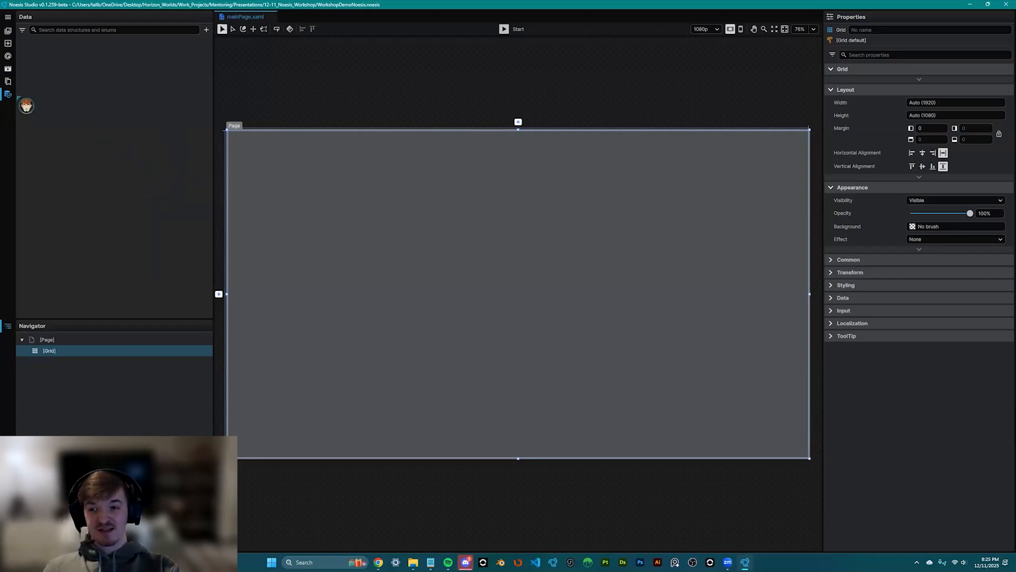
left_click(9, 31)
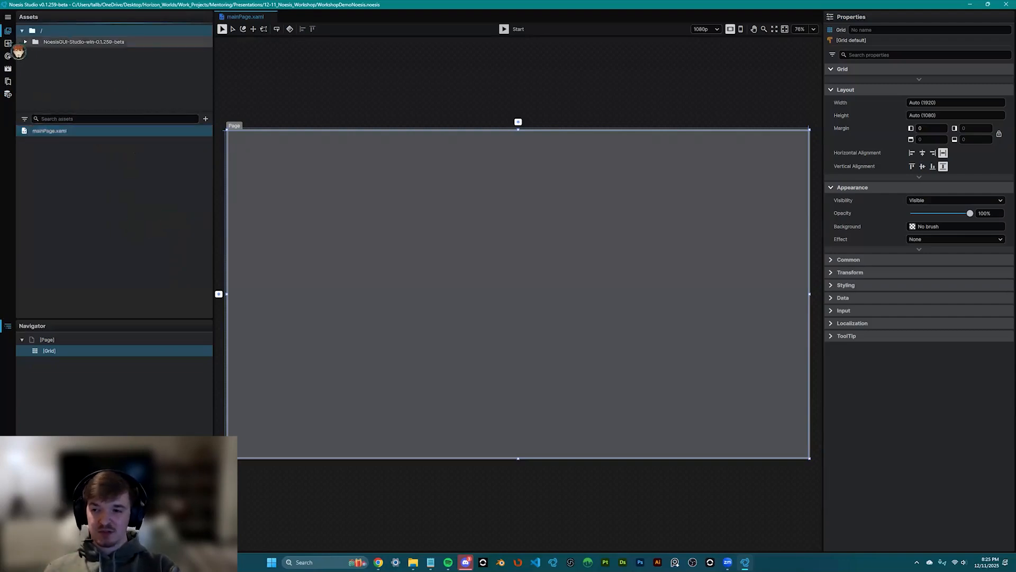
- Rename the page's root Grid to master_Grid
left_click(8, 42)
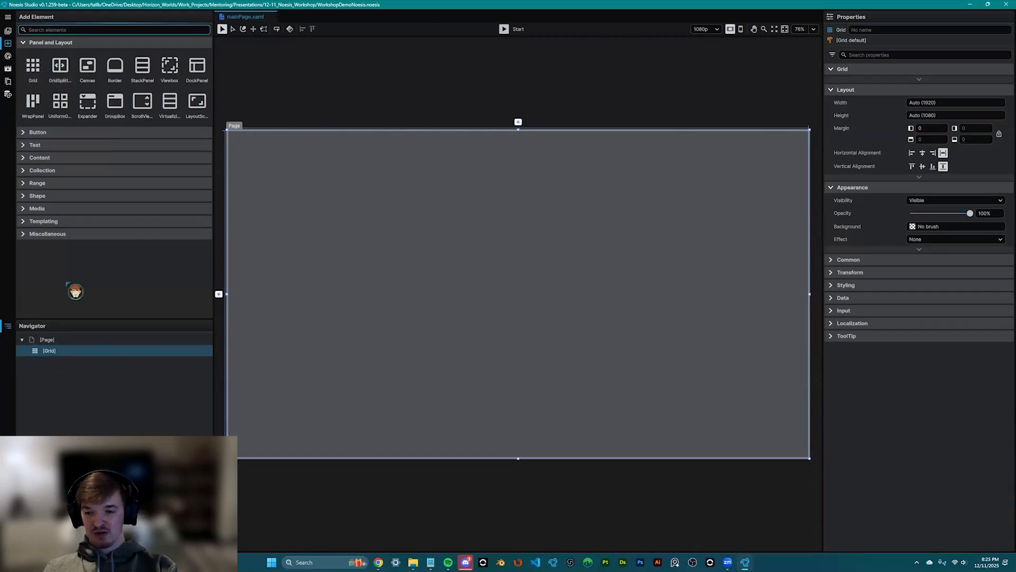
double_click(58, 350)
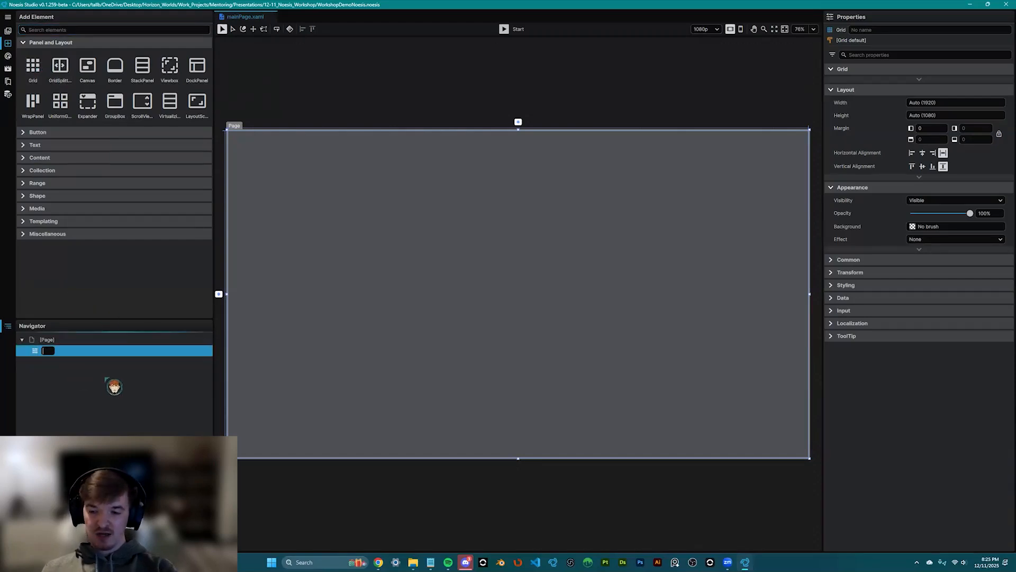
type("master_Grid")
key("Return")
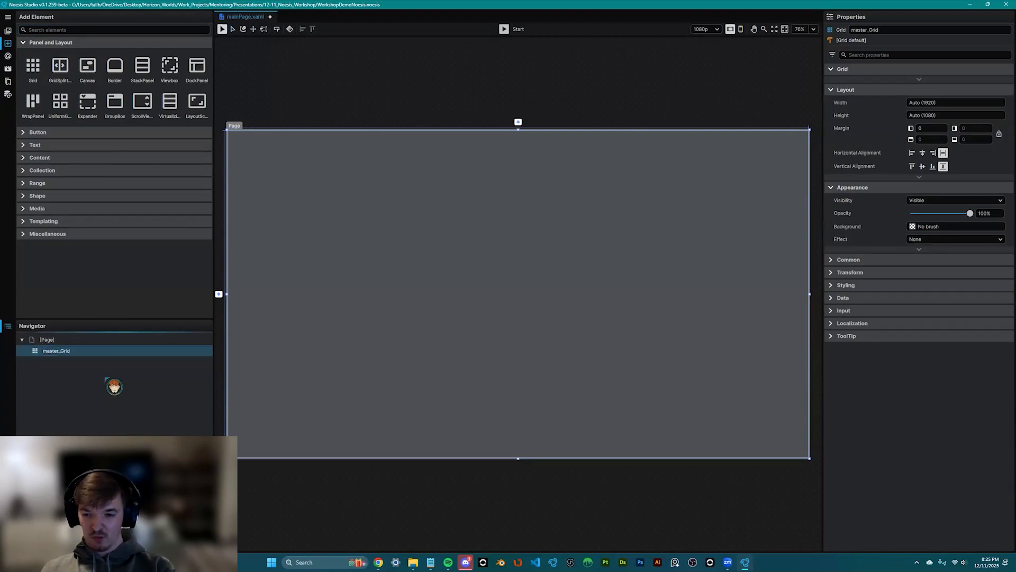
left_click(79, 351)
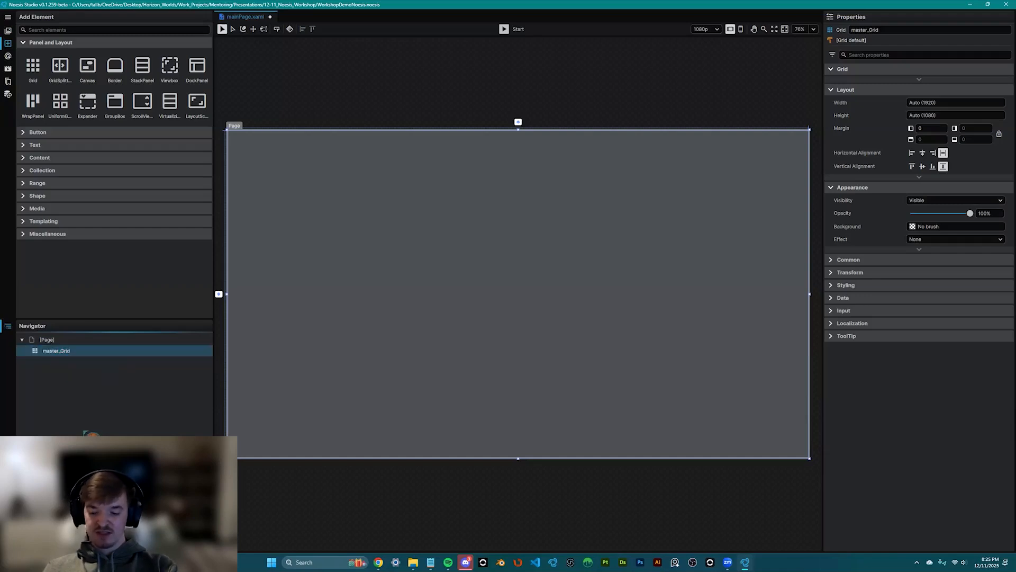
key("F2")
key("Return")
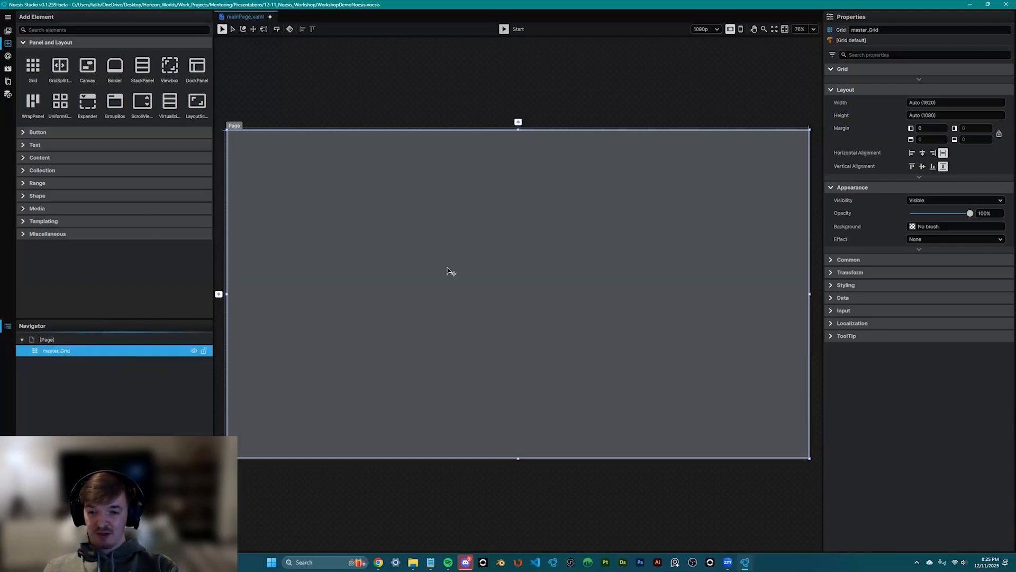
- Add a child Grid inside master_Grid and name it BG_Grid
scroll(435, 269, "down", 4)
left_click_drag(435, 269, 433, 246)
scroll(433, 246, "up", 4)
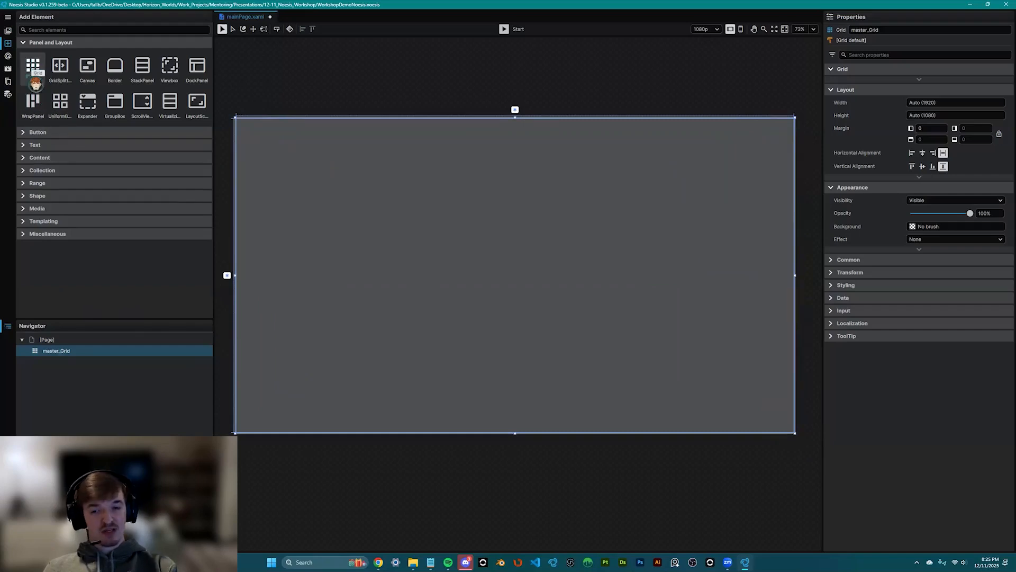
left_click_drag(35, 66, 65, 356)
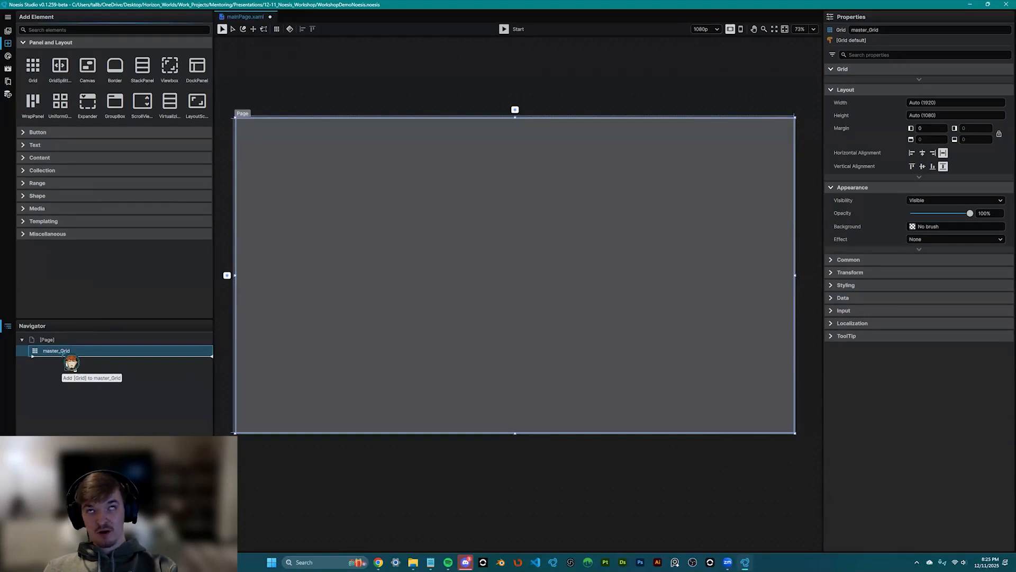
left_click_drag(71, 363, 71, 363)
key("F2")
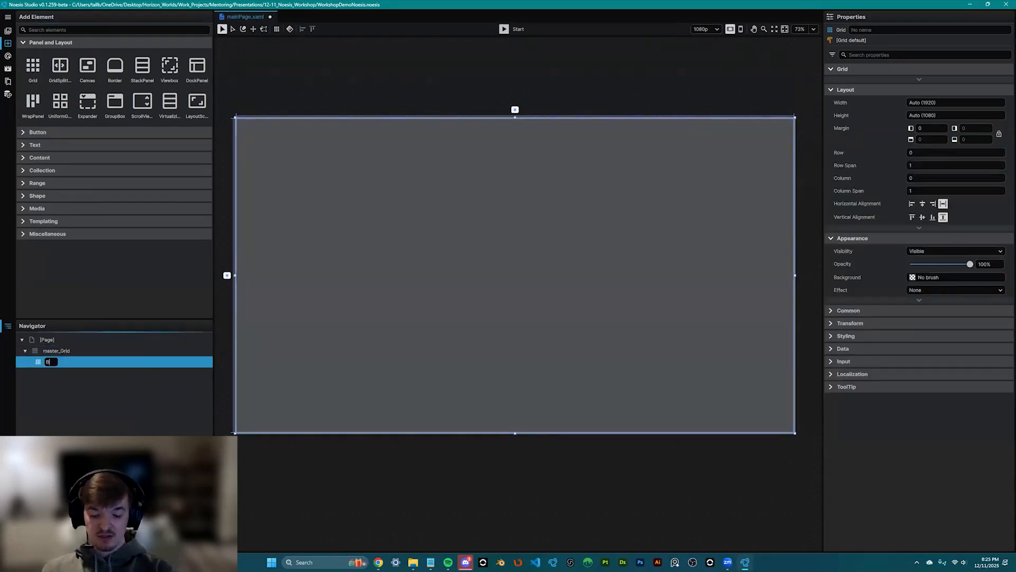
key("Return")
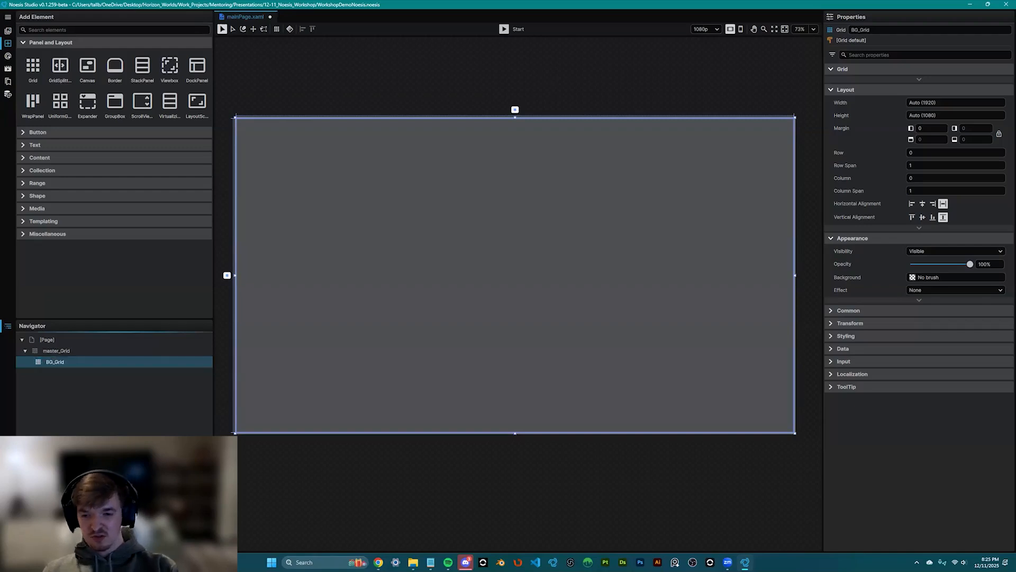
scroll(505, 178, "down", 1)
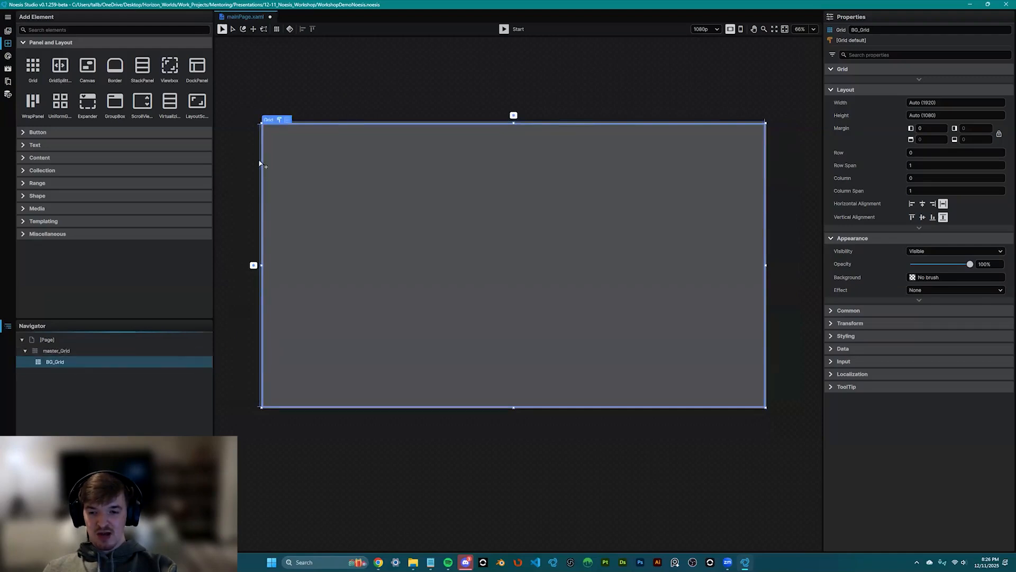
- Split BG_Grid into two columns and drag the divider to resize them
scroll(246, 192, "up", 3)
scroll(245, 193, "up", 5)
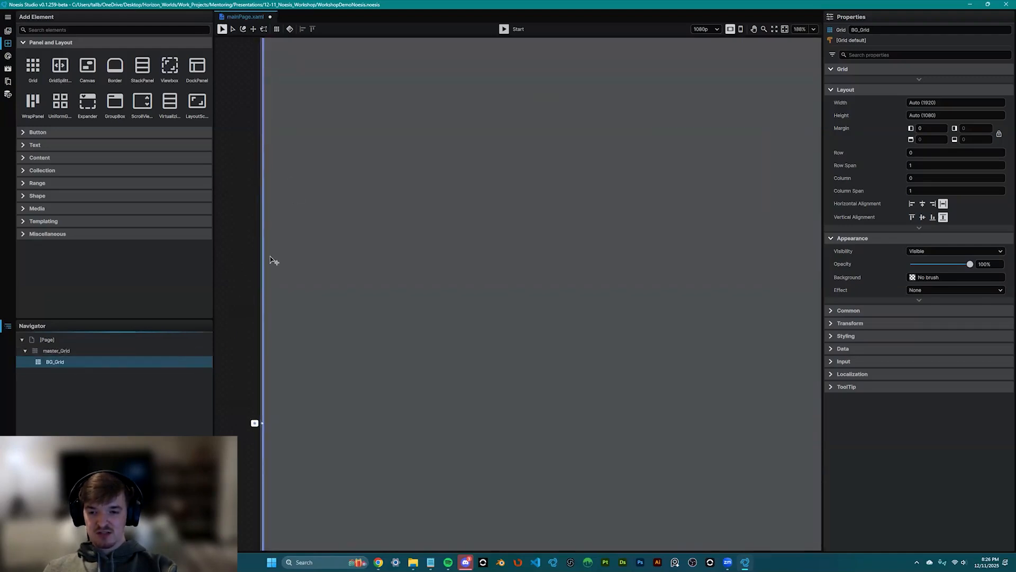
scroll(268, 254, "down", 6)
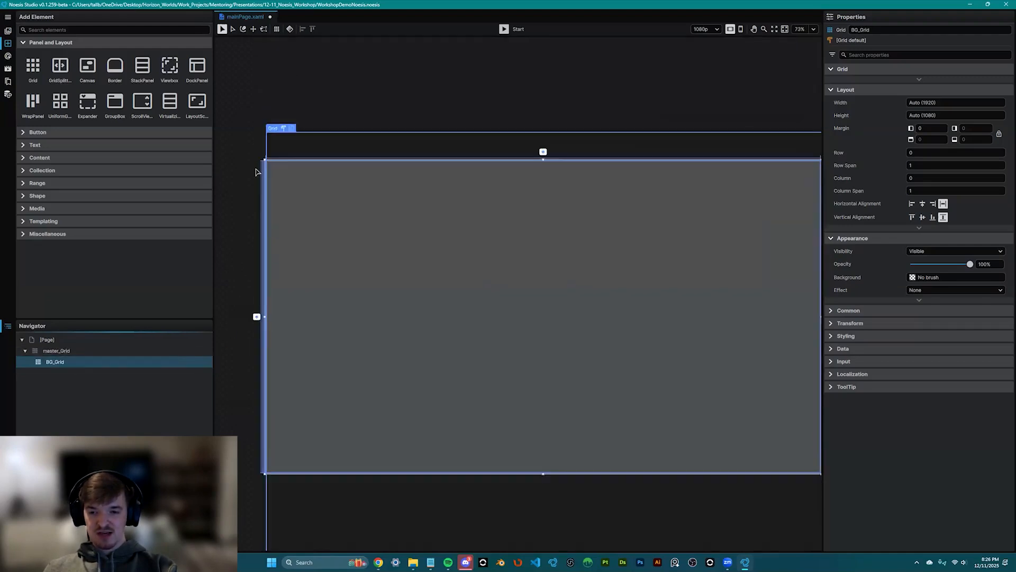
left_click(408, 158)
scroll(358, 238, "down", 2)
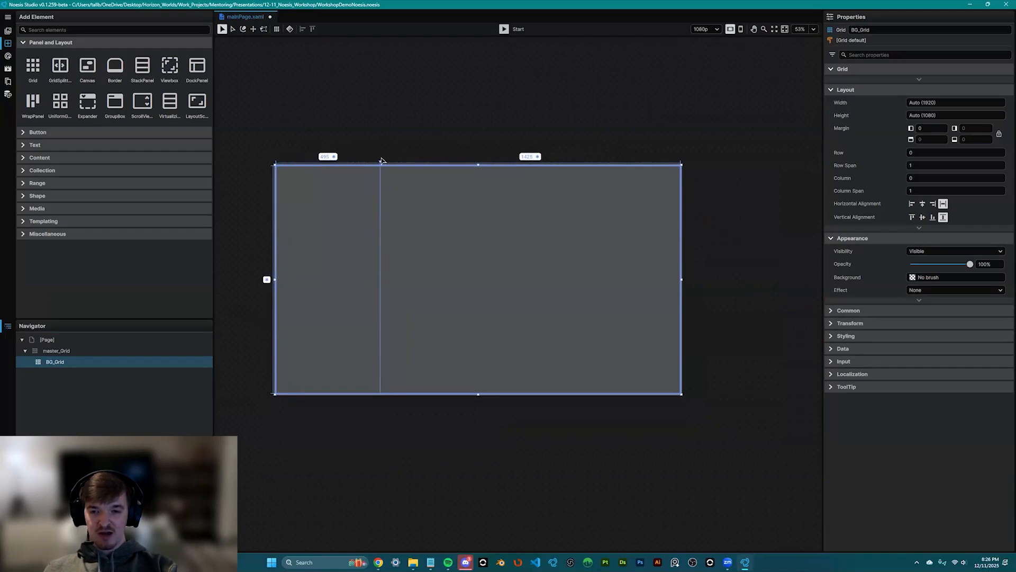
mouse_move(471, 177)
left_mouse_down()
mouse_move(535, 177)
mouse_move(360, 182)
mouse_move(561, 180)
mouse_move(395, 179)
mouse_move(461, 180)
left_mouse_up()
scroll(401, 153, "up", 3)
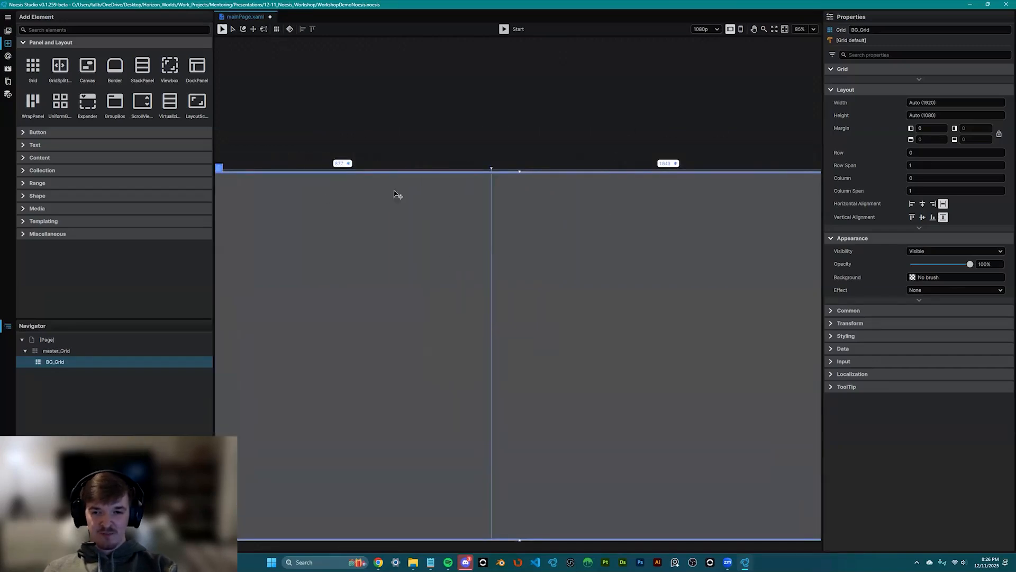
scroll(362, 147, "down", 3)
scroll(377, 140, "up", 2)
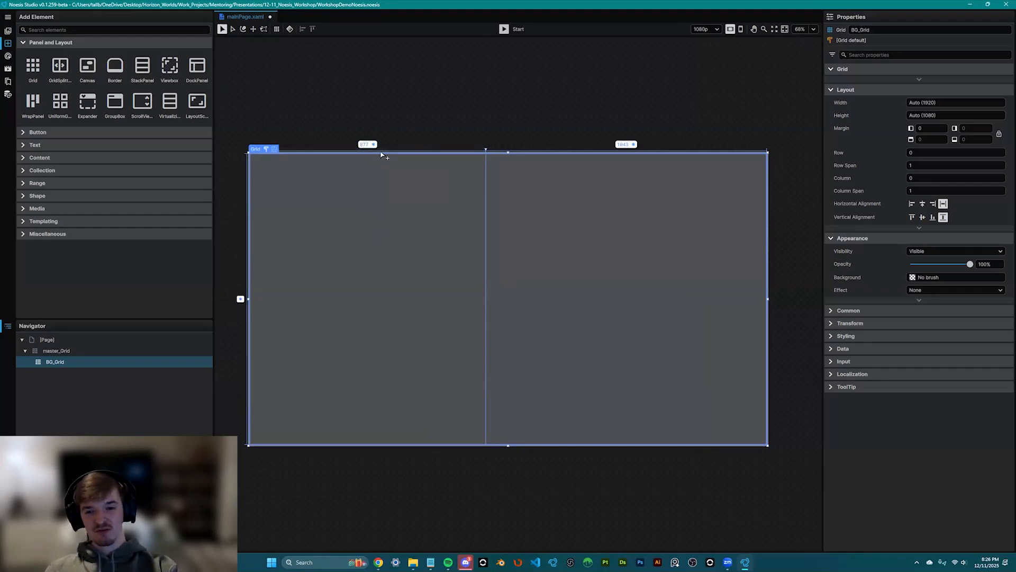
- Set the column widths to 1* and 2*
key("Tab")
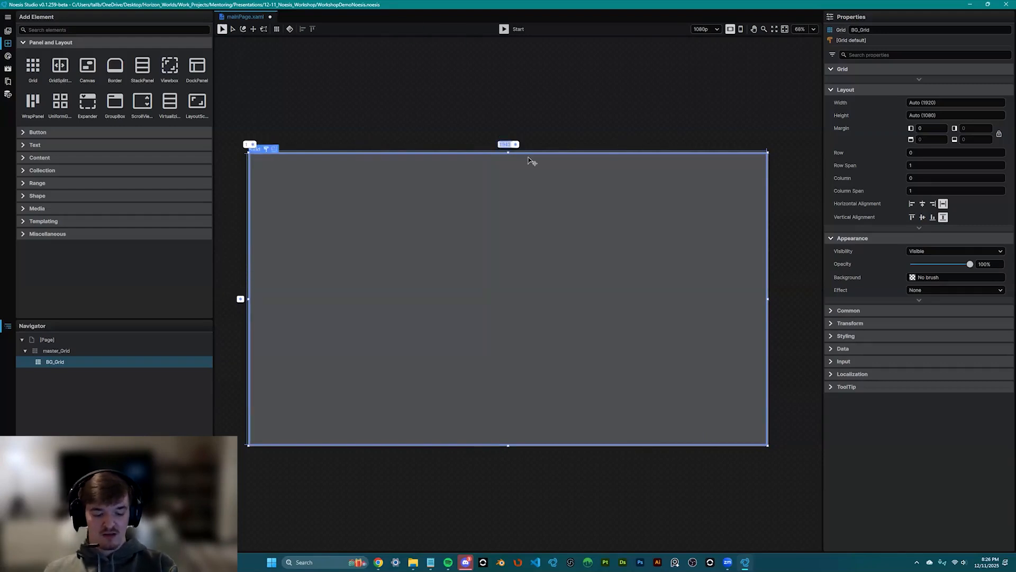
type("1")
key("Return")
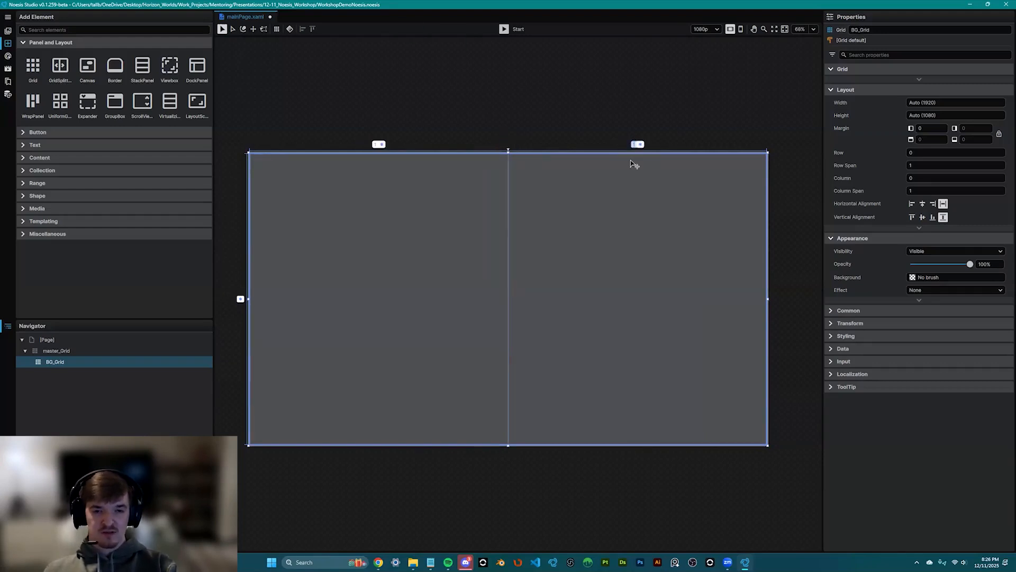
type("2")
key("Return")
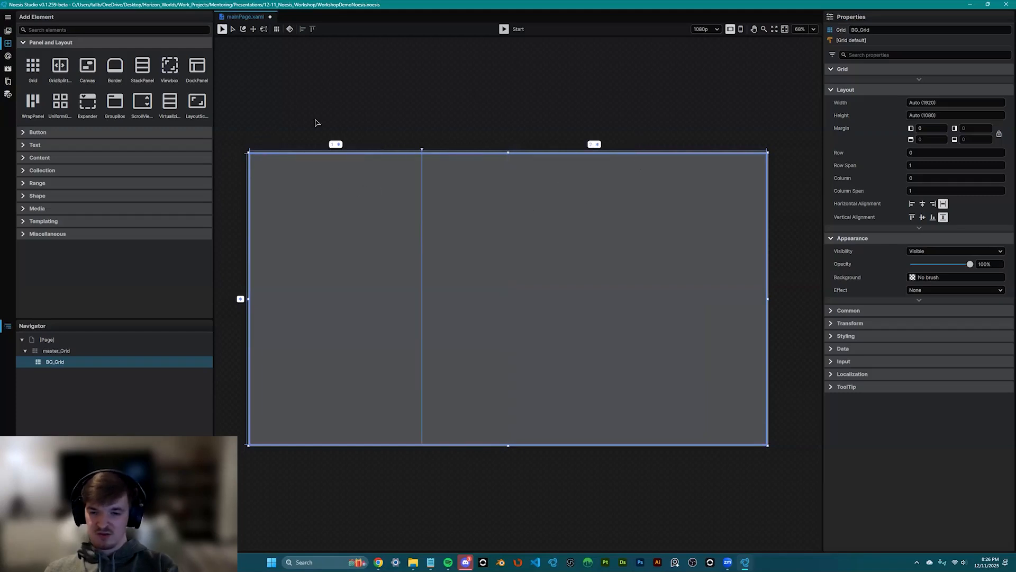
scroll(352, 237, "down", 3)
scroll(352, 236, "up", 2)
- Delete BG_Grid's second column, leaving a single column
left_click(551, 155)
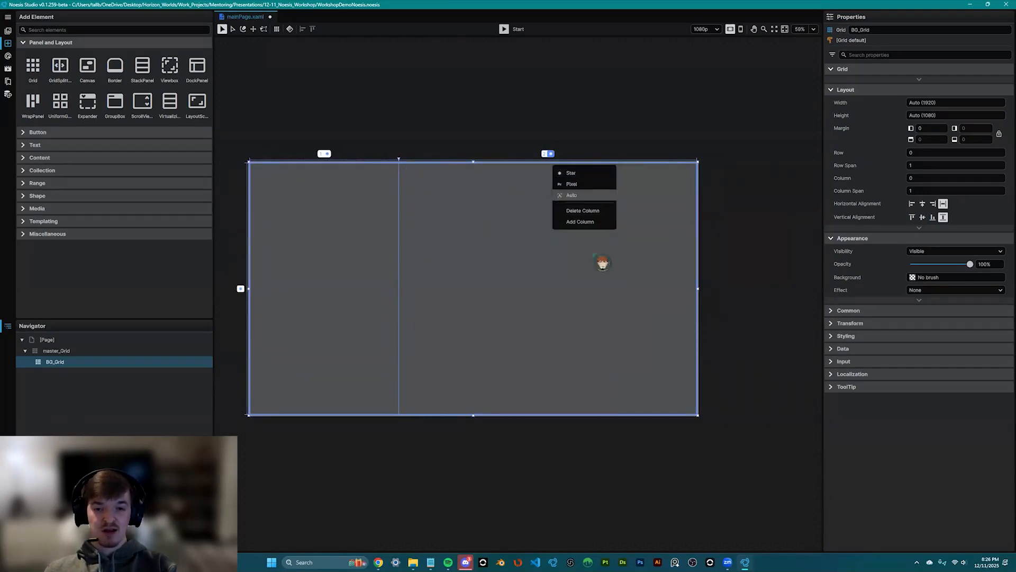
left_click_drag(430, 169, 447, 133)
left_click(441, 94)
left_click(60, 362)
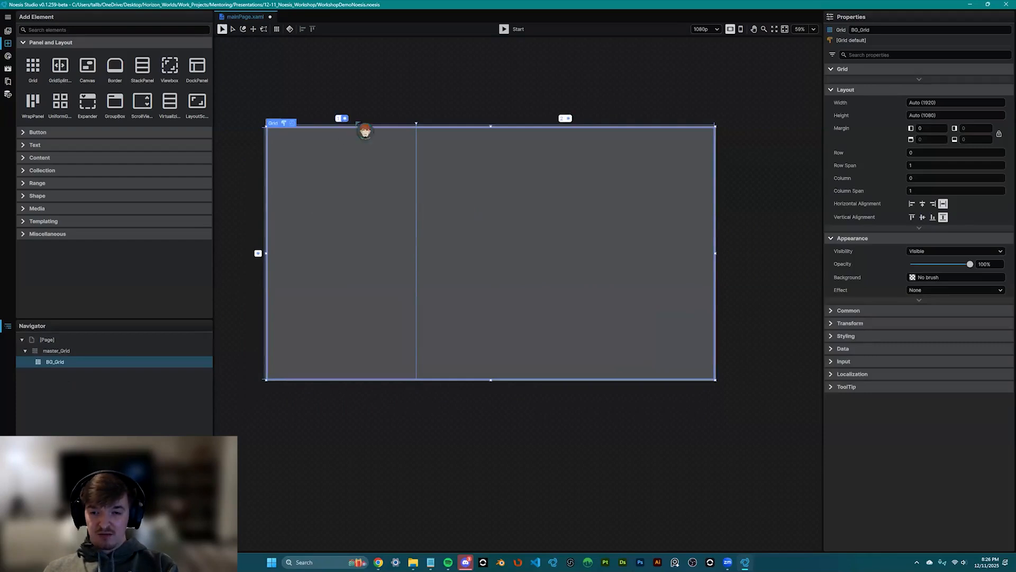
left_click(343, 118)
left_click(394, 171)
scroll(443, 214, "down", 2)
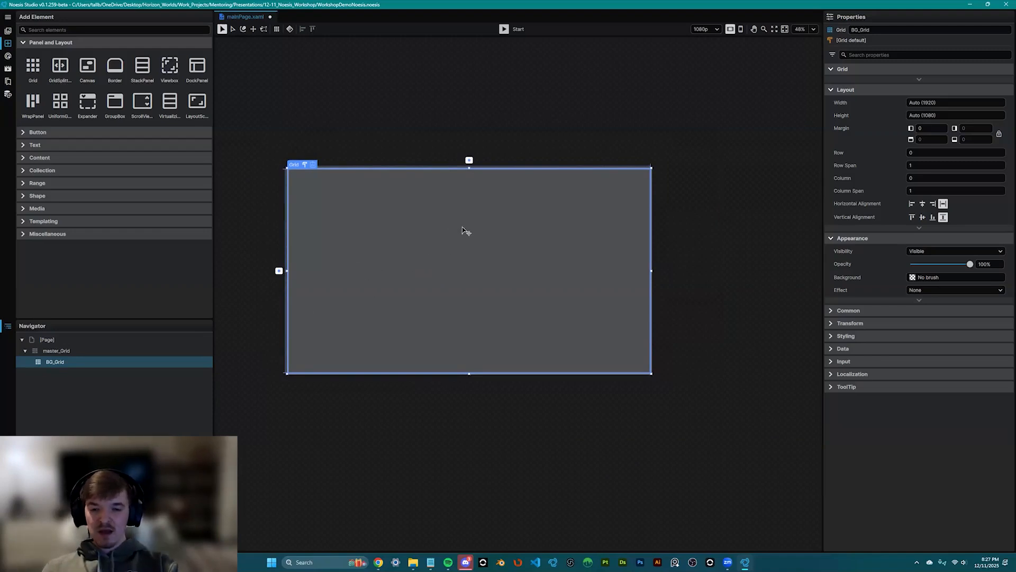
scroll(465, 229, "up", 2)
- Divide BG_Grid into a 328* top row and a 752* bottom row
left_click(256, 192)
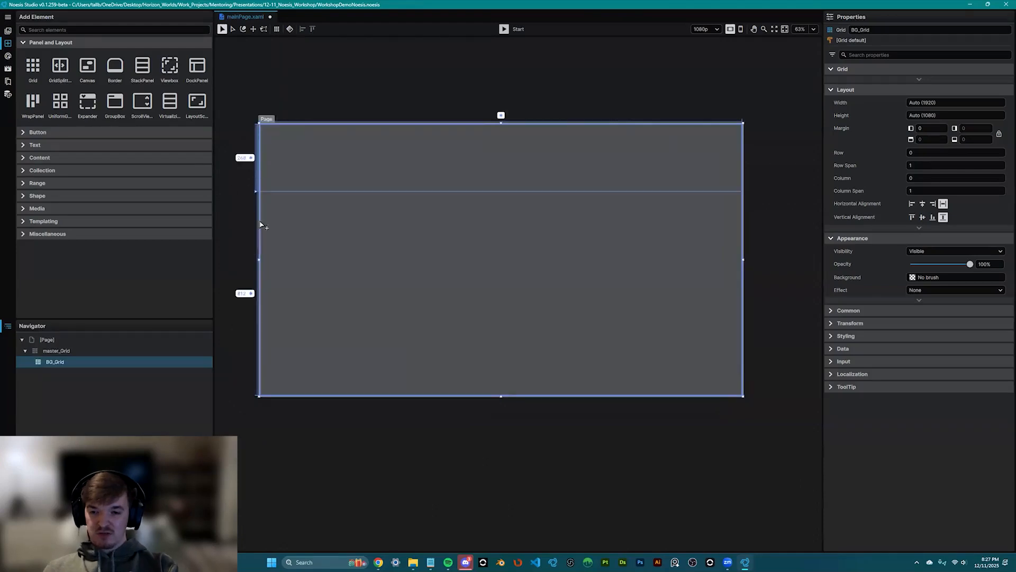
key("ctrl+z")
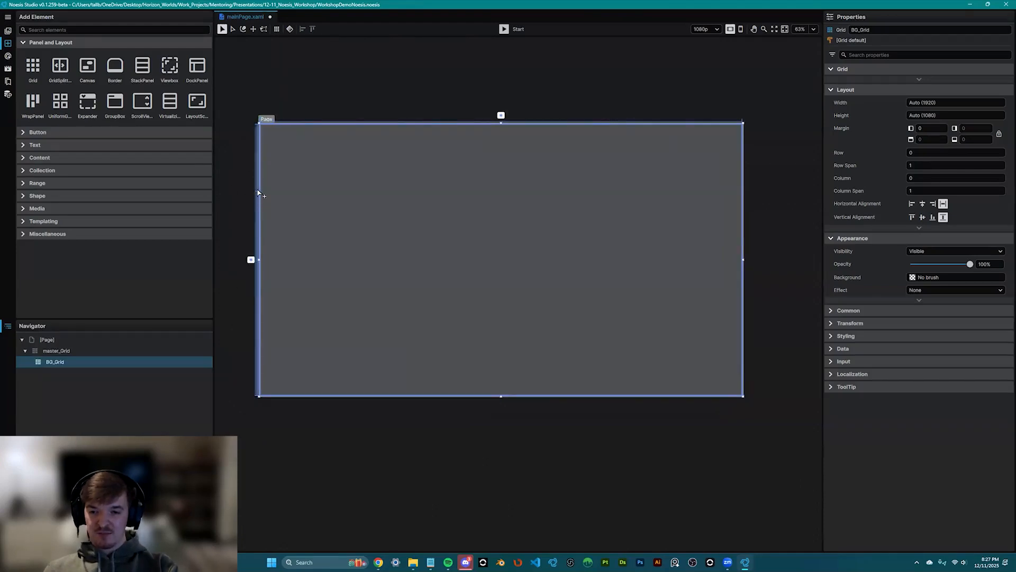
left_click(256, 188)
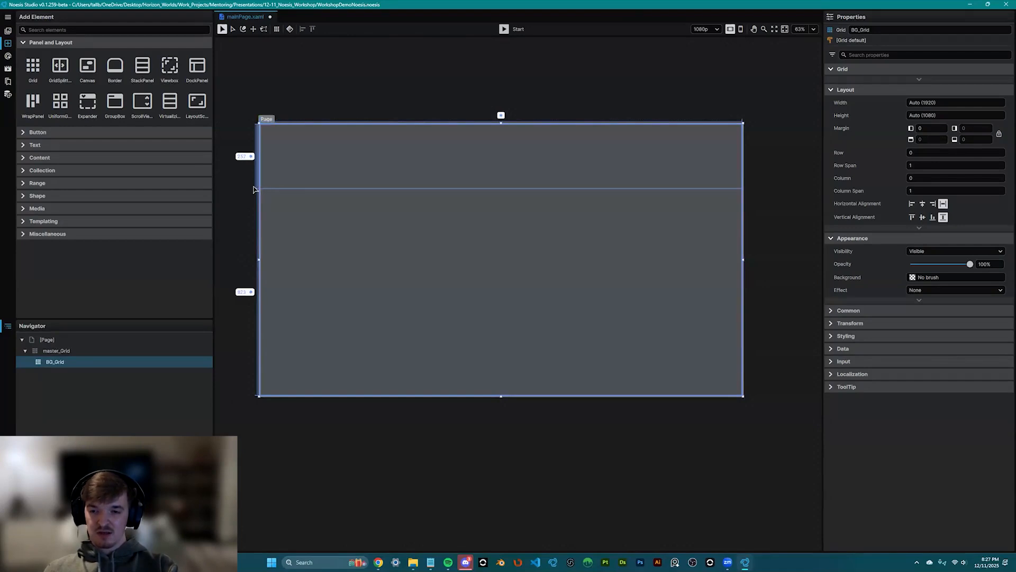
left_click_drag(256, 188, 256, 205)
scroll(294, 206, "down", 2)
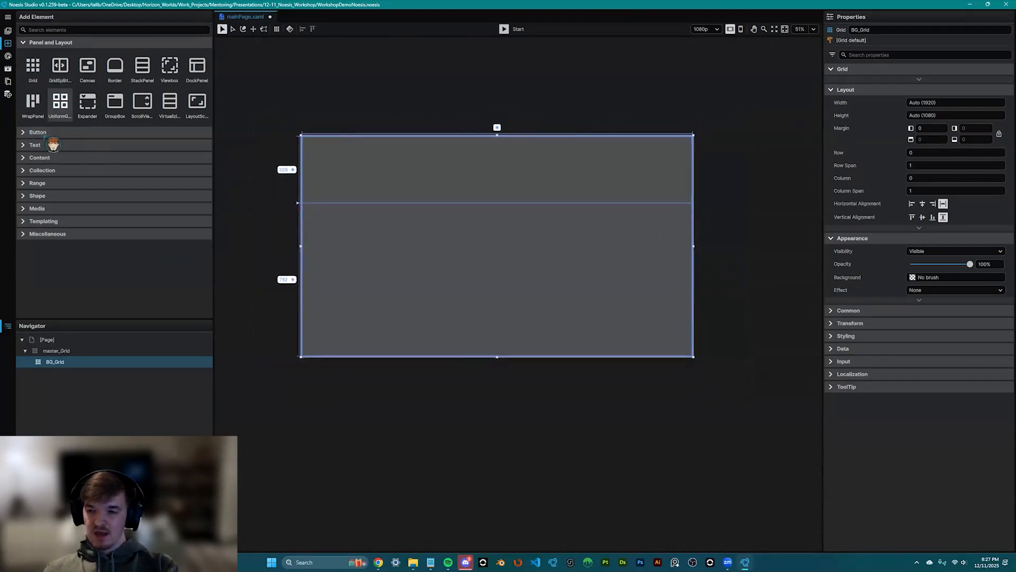
- Add a TextBlock inside BG_Grid, replacing a misplaced first attempt
left_click(35, 144)
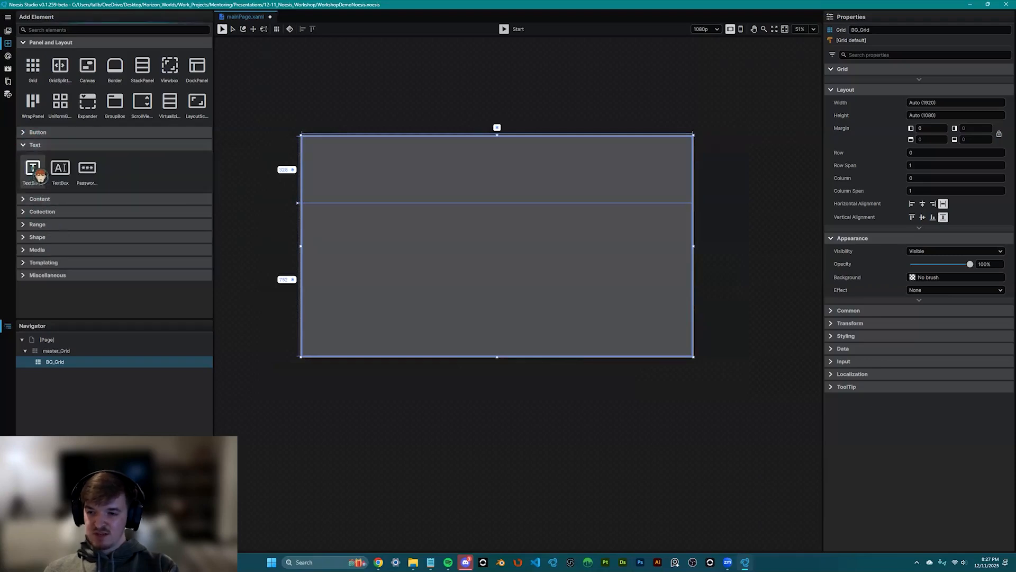
left_click_drag(40, 174, 493, 176)
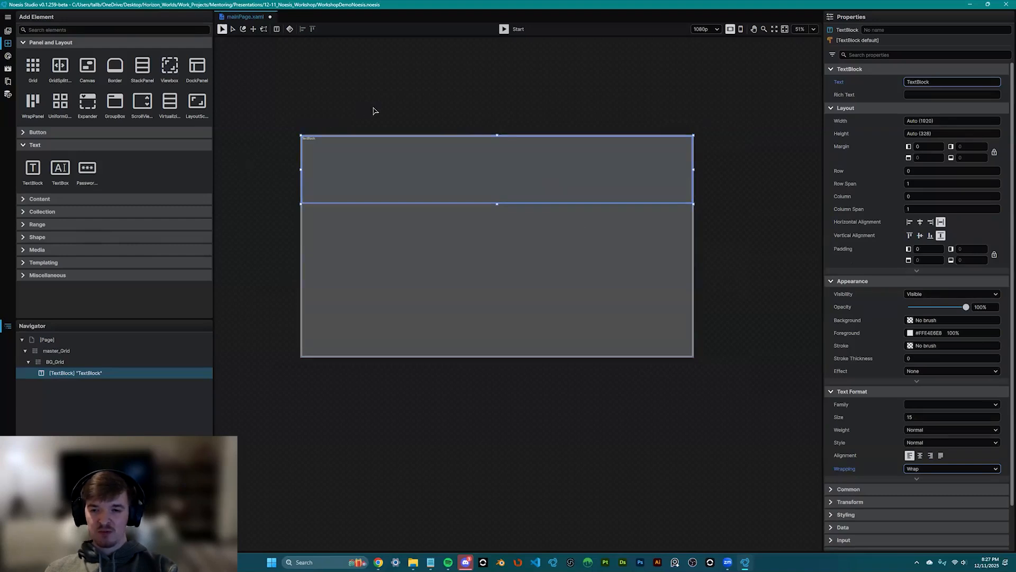
key("Delete")
left_click_drag(34, 170, 72, 376)
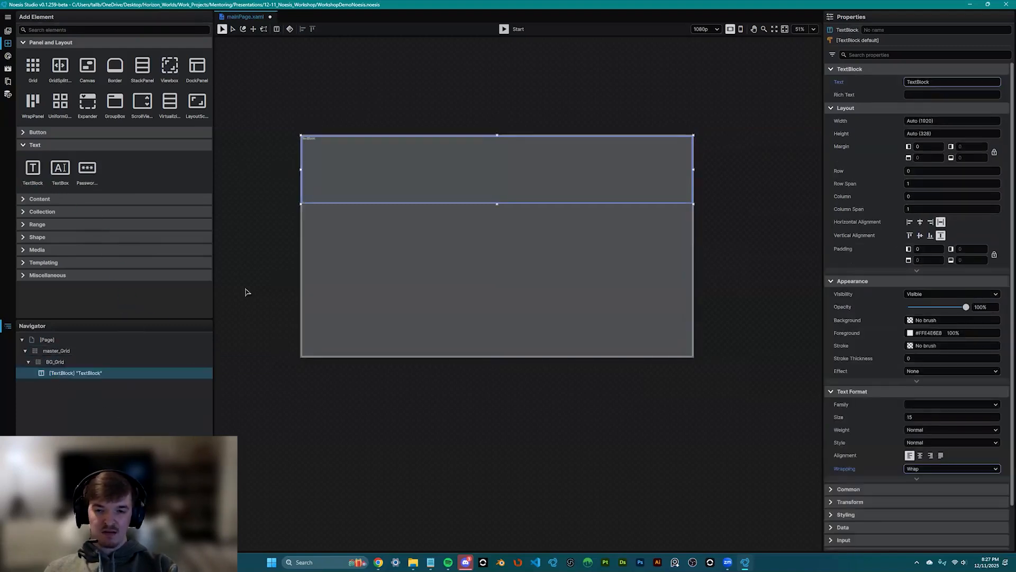
scroll(424, 254, "up", 2)
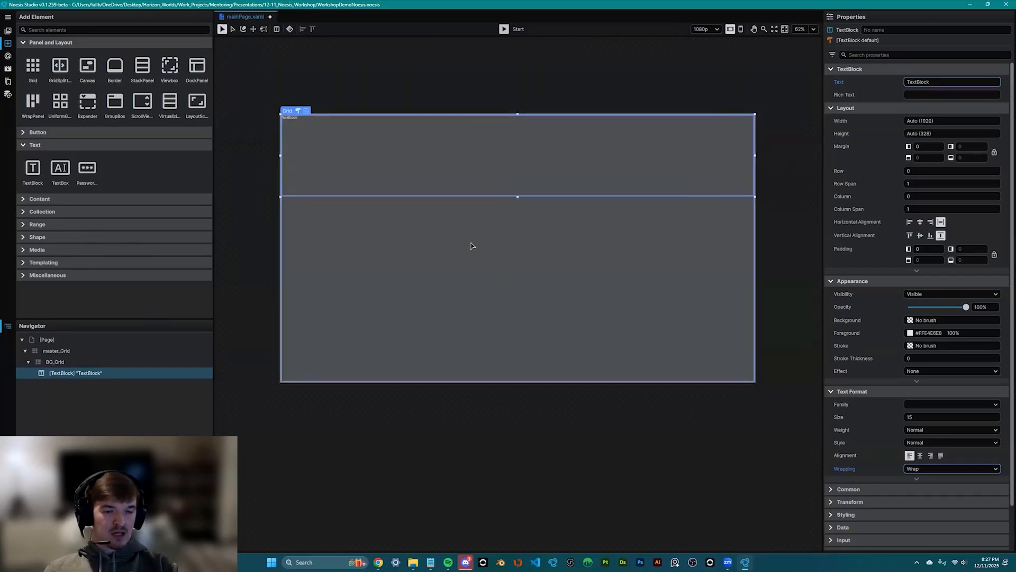
scroll(460, 232, "up", 1)
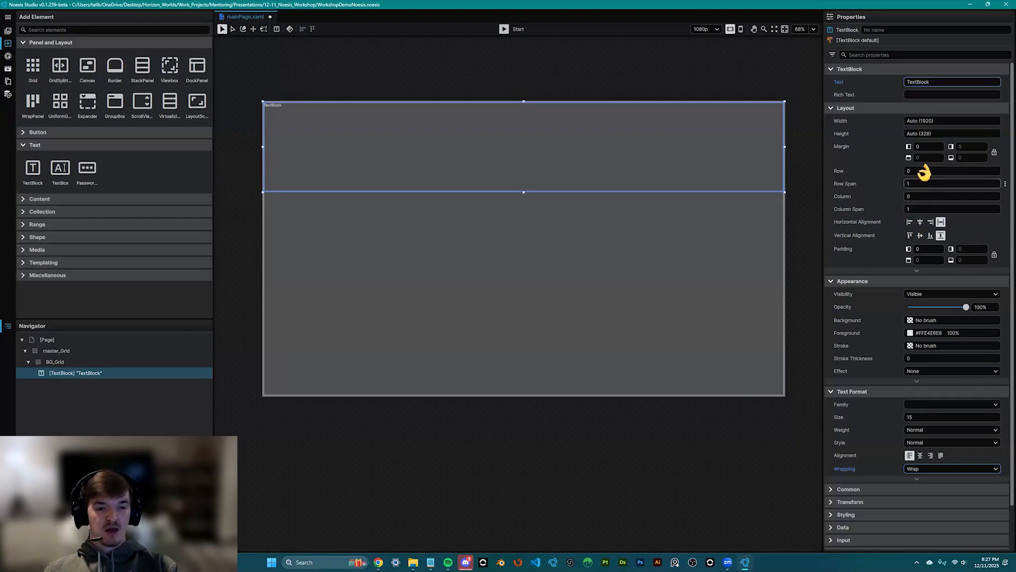
- Place the TextBlock in Row 0 with Row Span 1 and Auto width
left_click_drag(925, 170, 930, 169)
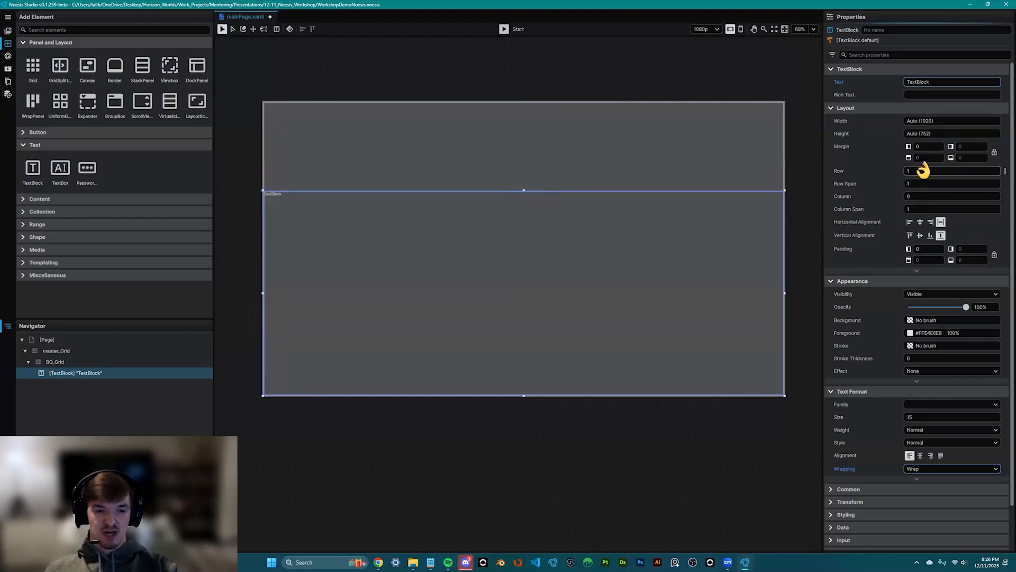
left_click_drag(925, 170, 927, 182)
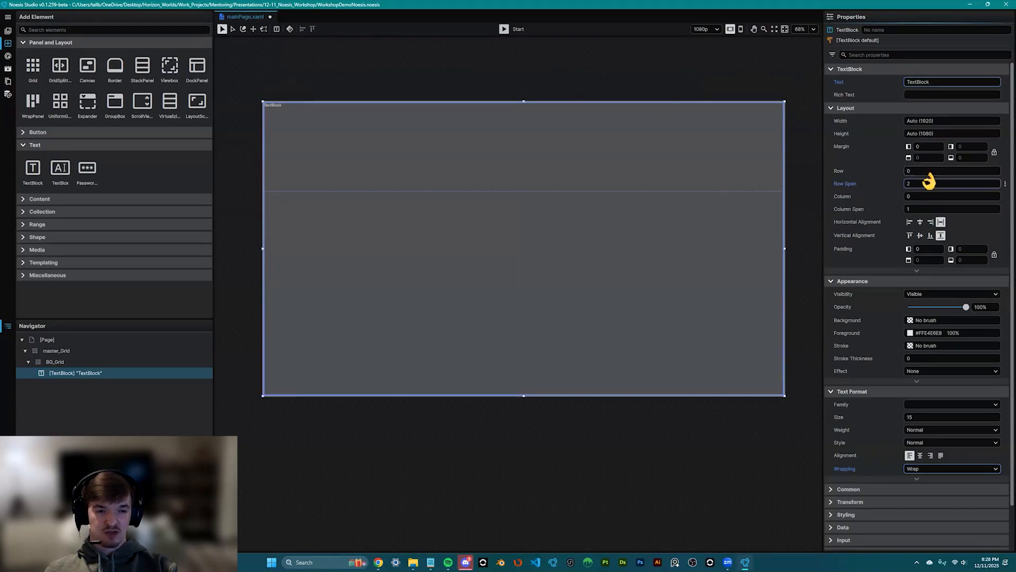
left_click_drag(929, 187, 924, 192)
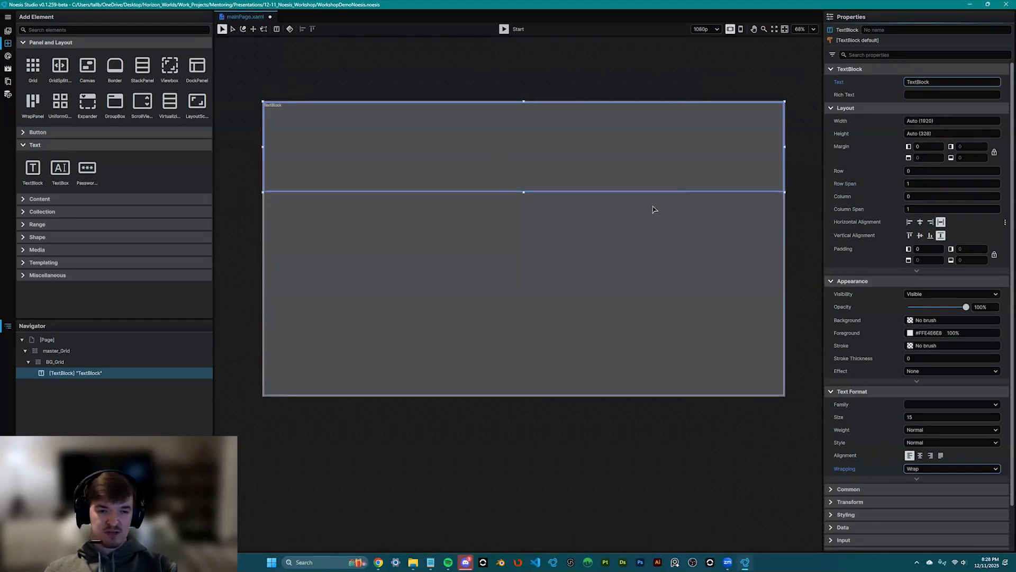
scroll(551, 163, "down", 2)
scroll(930, 447, "down", 1)
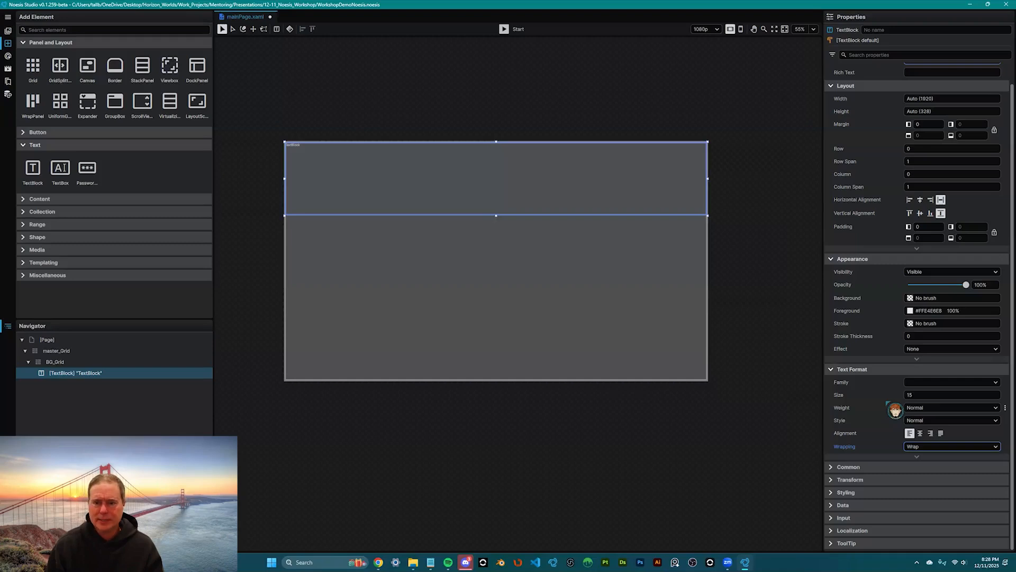
scroll(937, 119, "up", 1)
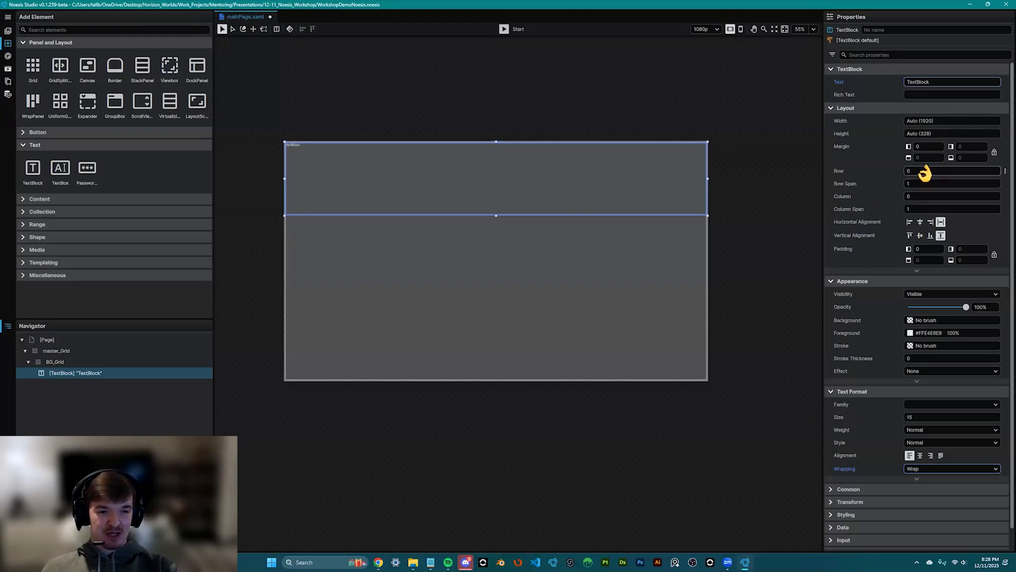
left_click_drag(923, 121, 1015, 132)
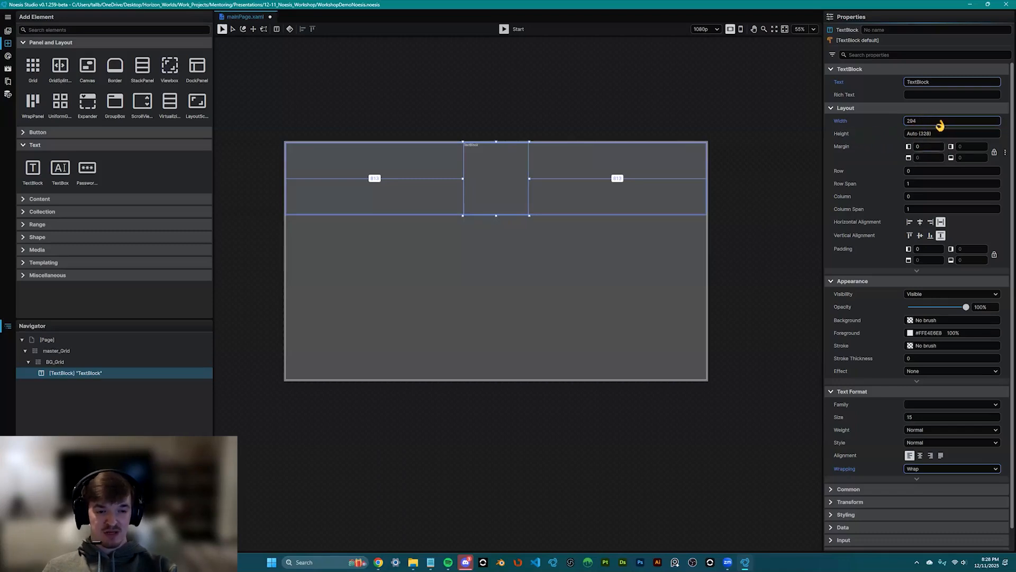
double_click(928, 121)
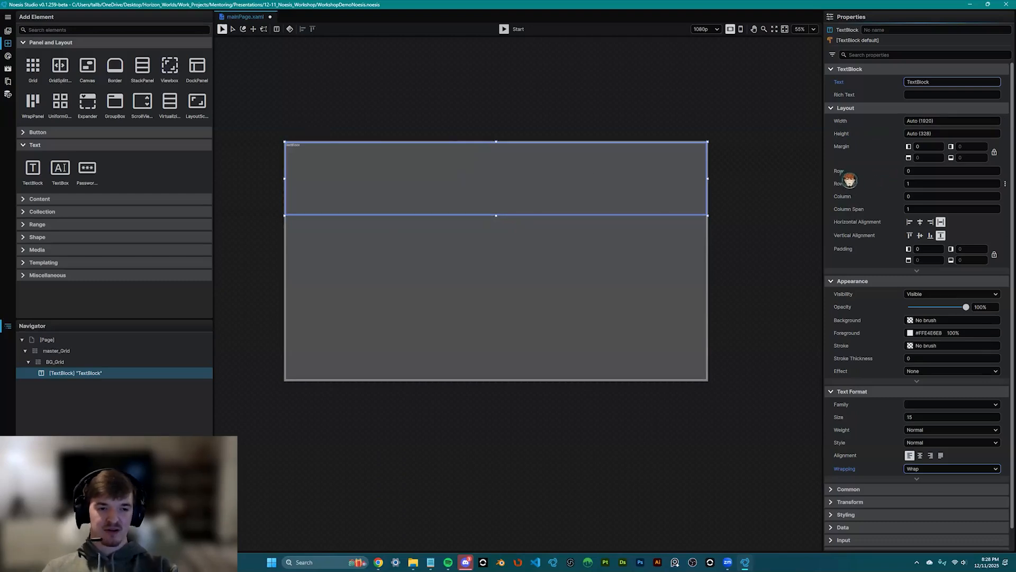
- Give the TextBlock font size 172 with centred horizontal and vertical alignment
scroll(900, 365, "down", 1)
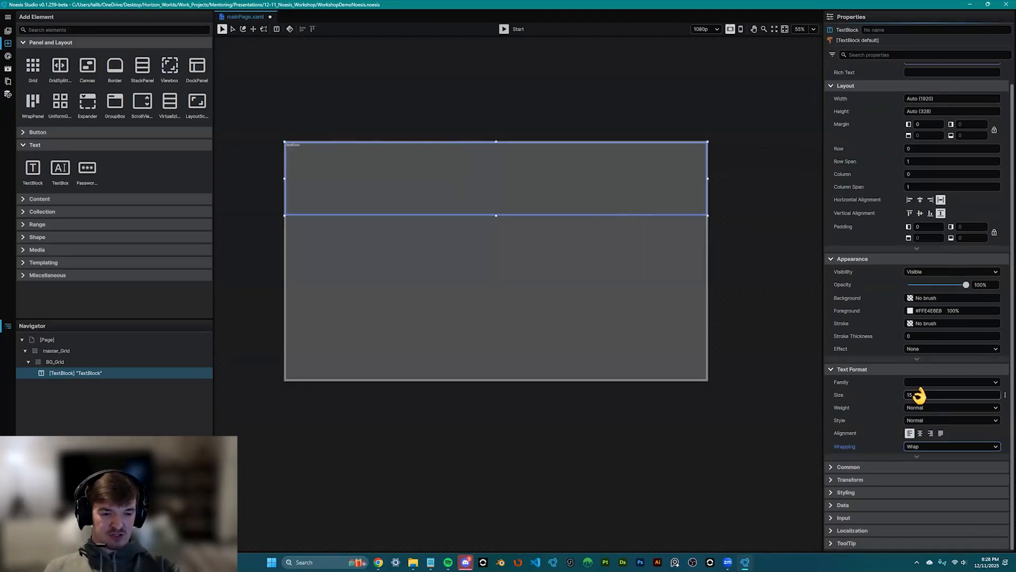
left_click_drag(921, 395, 1005, 395)
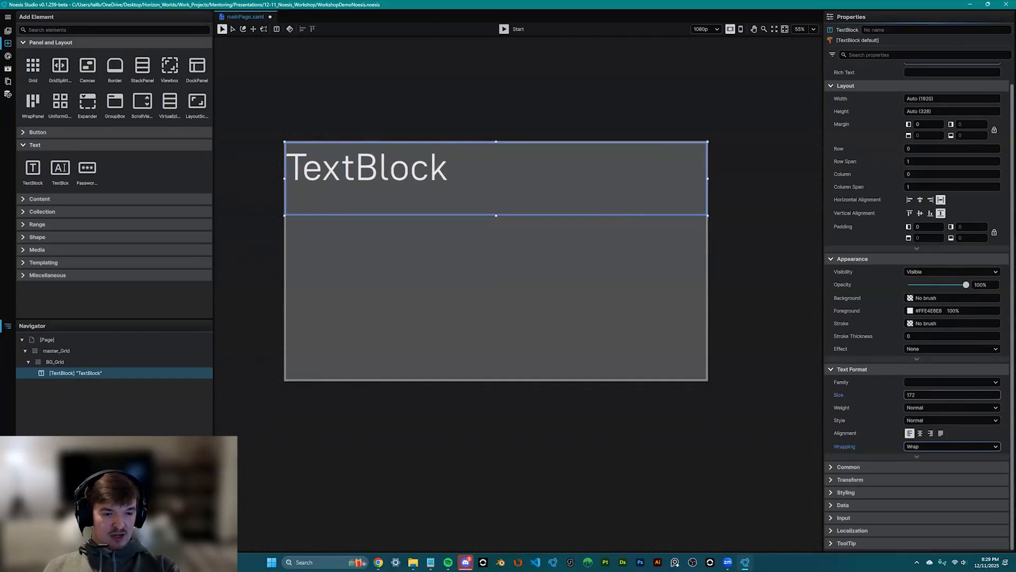
left_click(921, 434)
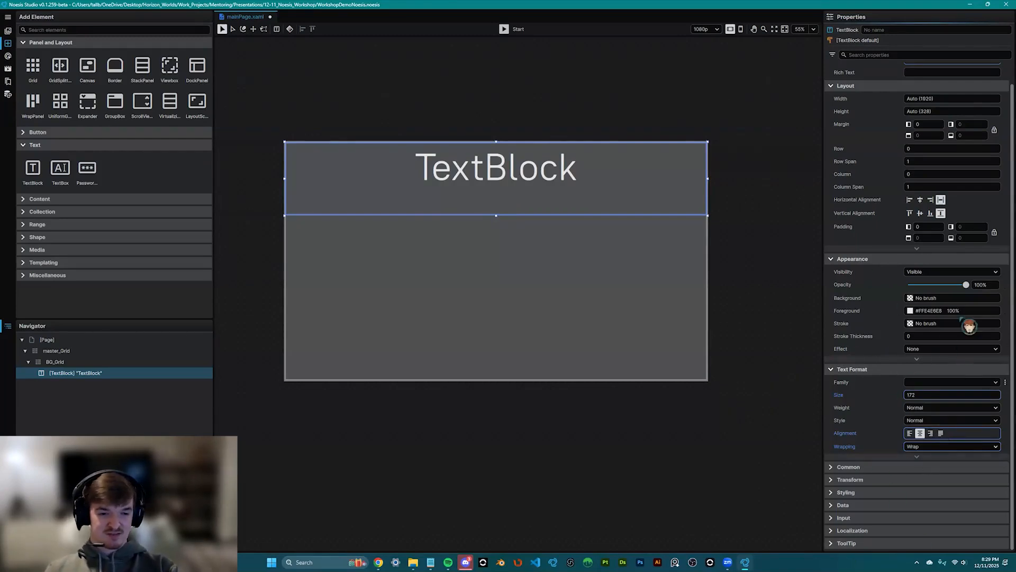
scroll(932, 246, "up", 2)
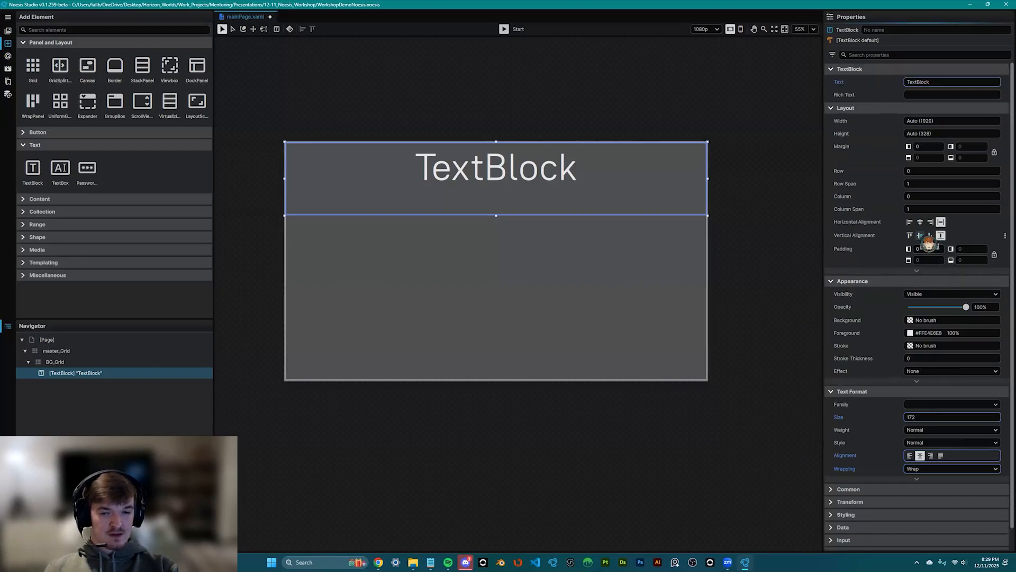
left_click(920, 235)
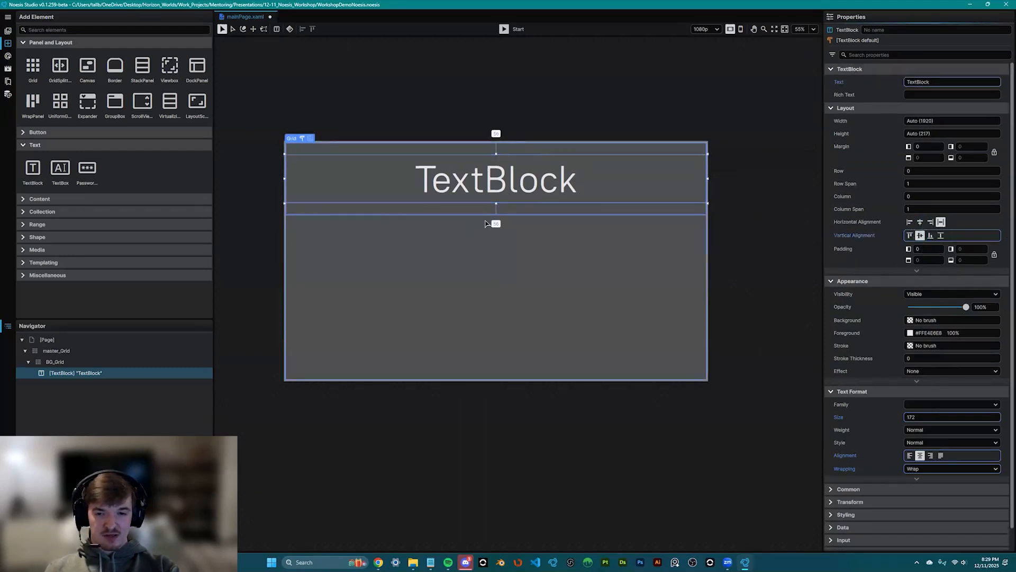
scroll(485, 223, "up", 3)
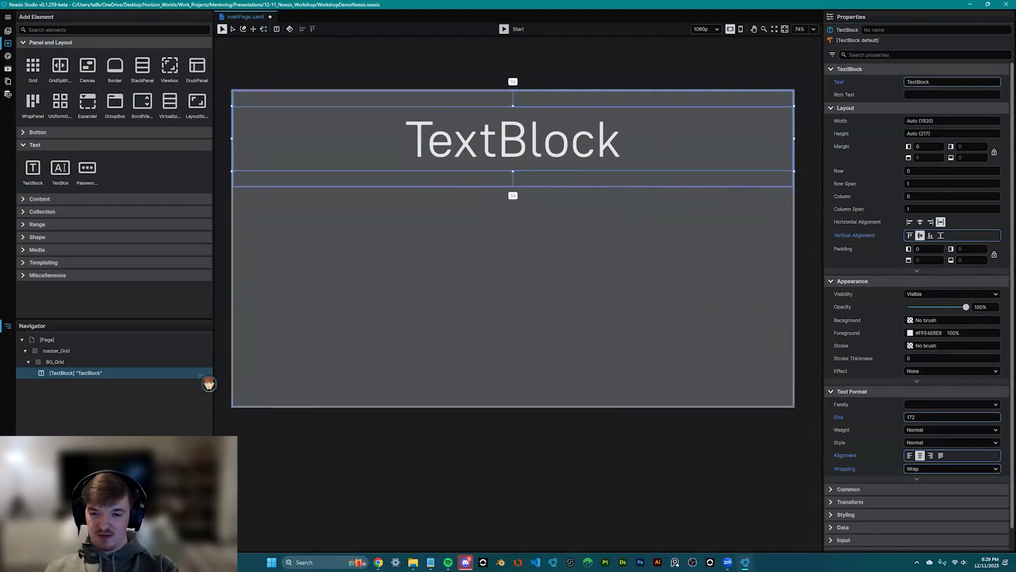
scroll(400, 284, "down", 2)
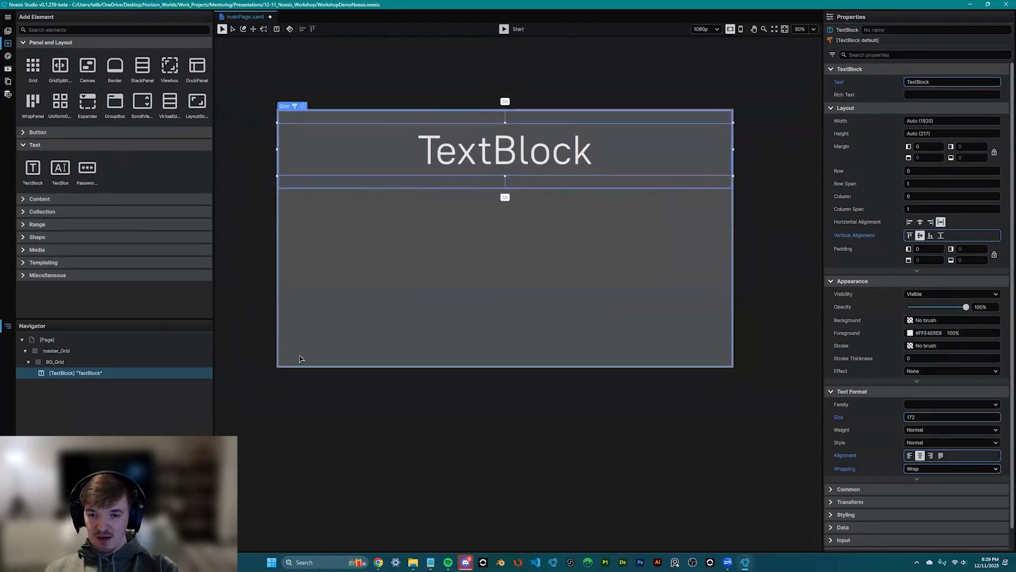
left_click(55, 362)
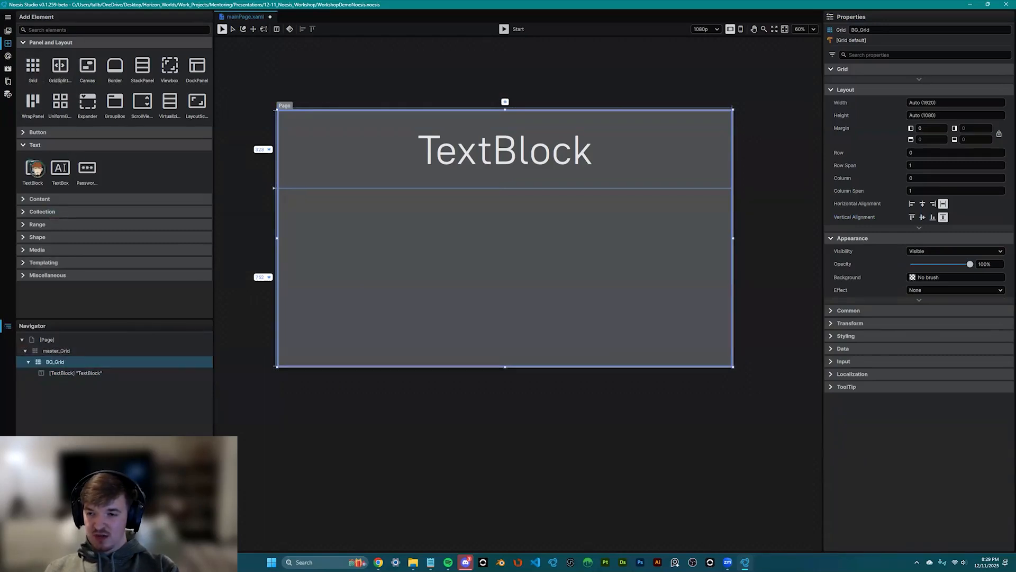
- Add a Button inside BG_Grid and assign it to Row 1 below the header
left_click(24, 132)
left_click(32, 156)
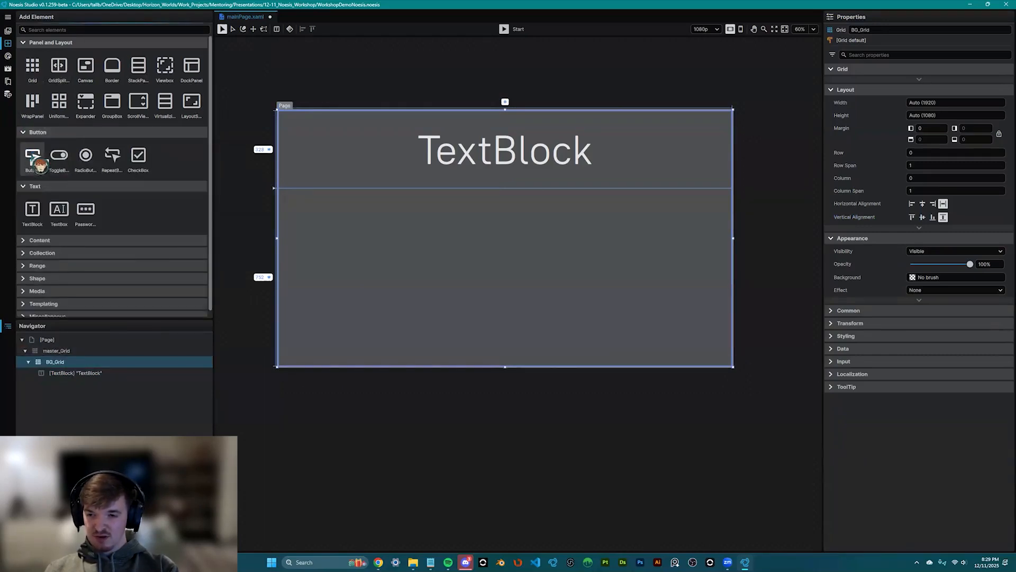
left_click_drag(69, 197, 114, 371)
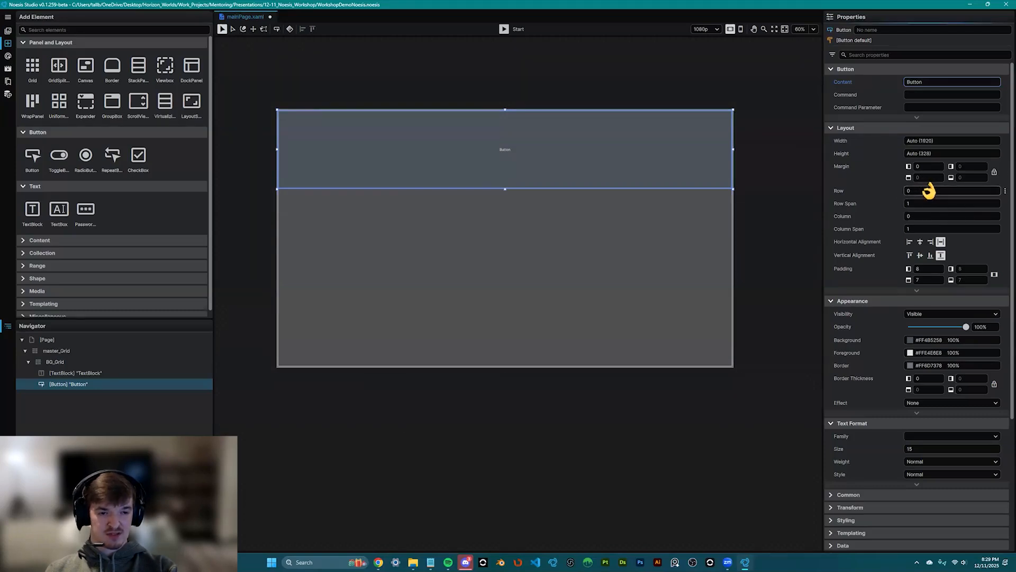
scroll(930, 190, "up", 1)
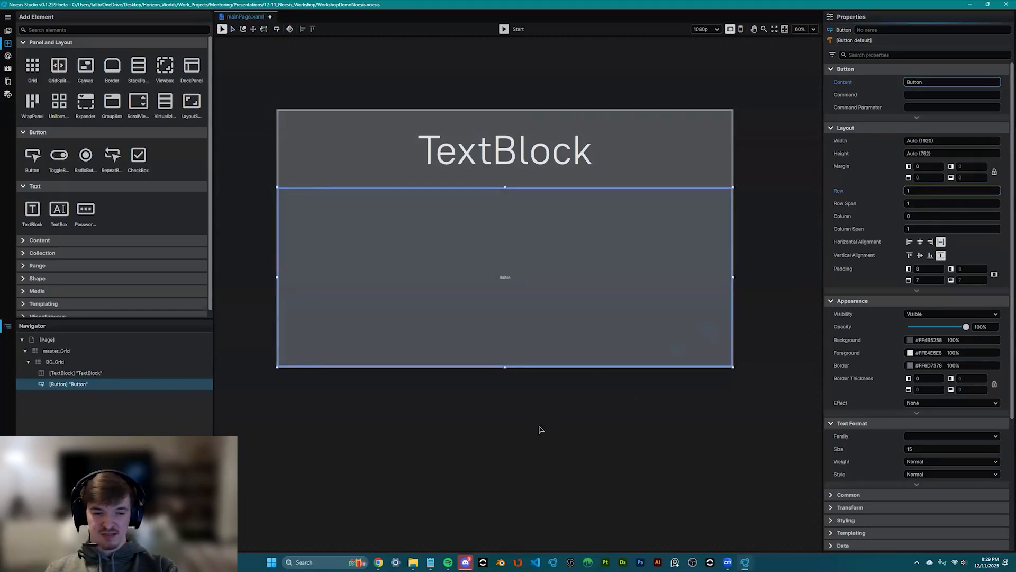
scroll(609, 347, "up", 1)
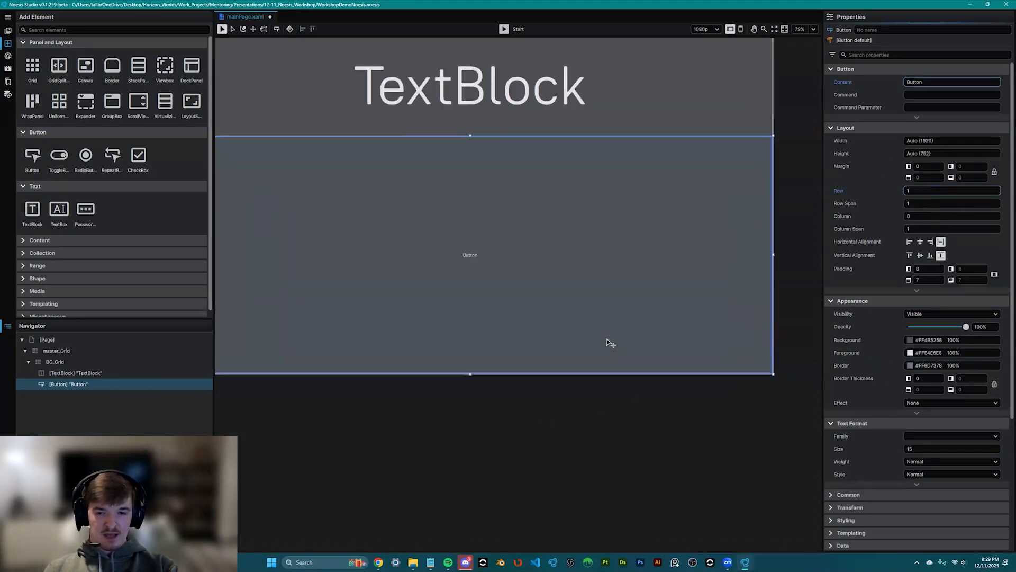
scroll(609, 313, "down", 2)
scroll(611, 317, "up", 1)
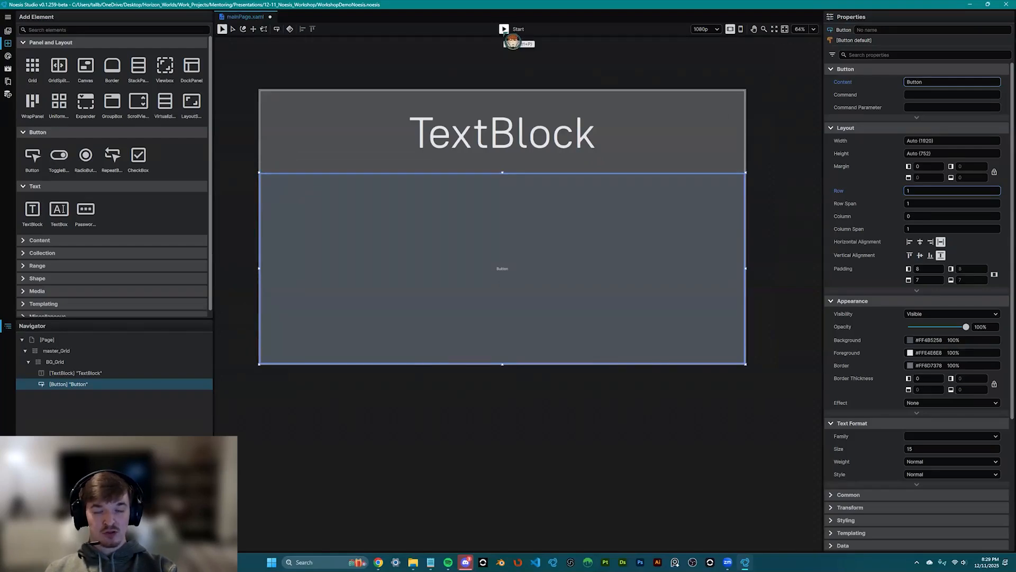
left_click(504, 29)
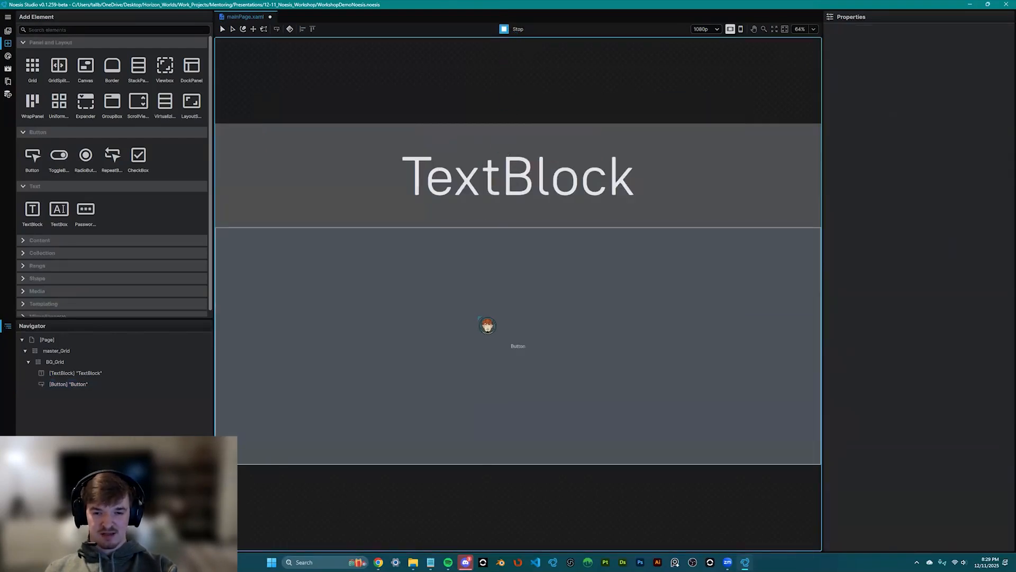
left_click(480, 319)
left_click(480, 319)
left_click(480, 318)
left_click(481, 317)
left_click(481, 327)
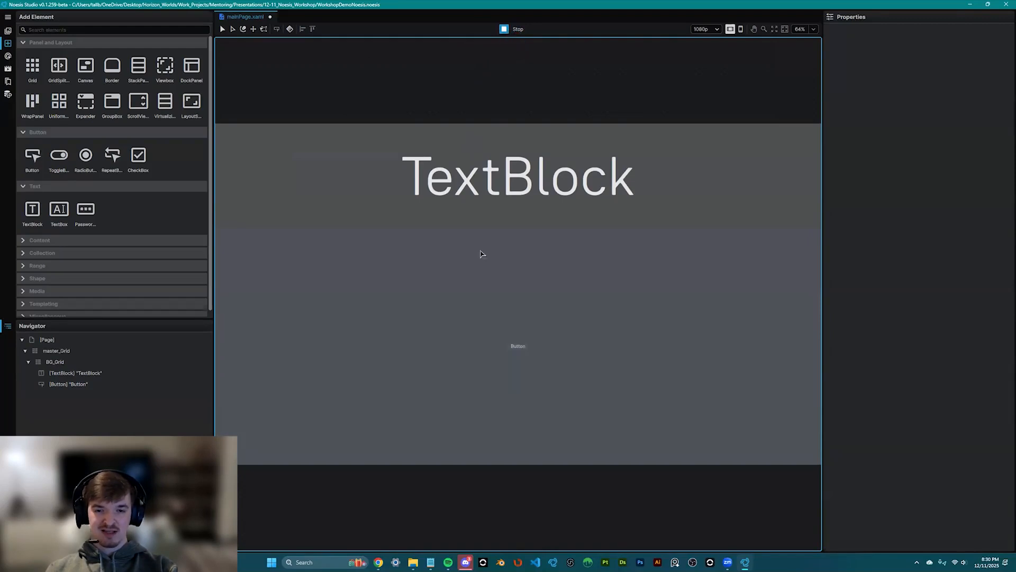
scroll(467, 286, "down", 2)
left_click_drag(507, 272, 504, 294)
scroll(513, 315, "up", 1)
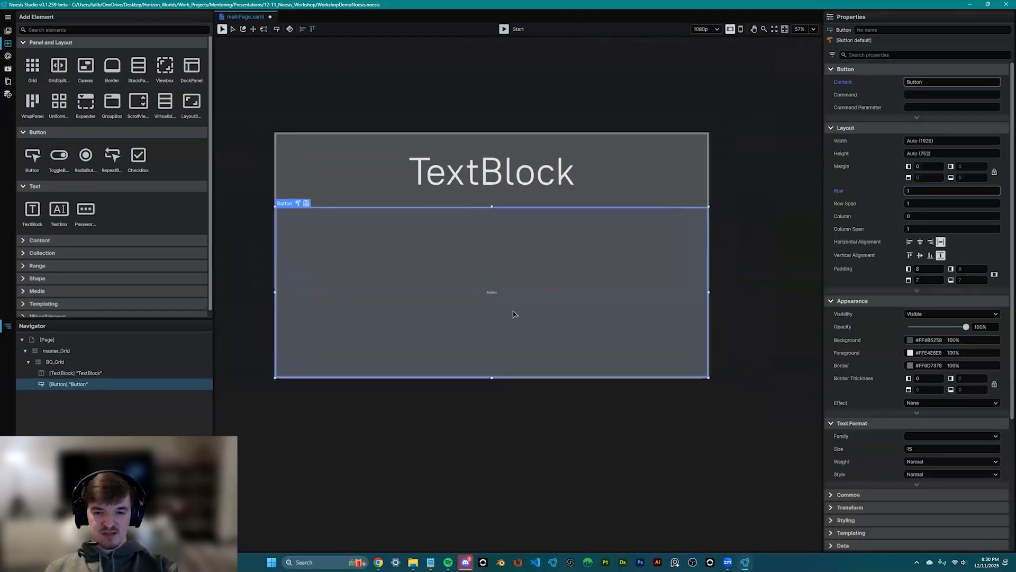
scroll(513, 315, "up", 1)
- Create a Button control template named ButtonTempate, stored at the document root
right_click(85, 388)
mouse_move(114, 417)
mouse_move(157, 417)
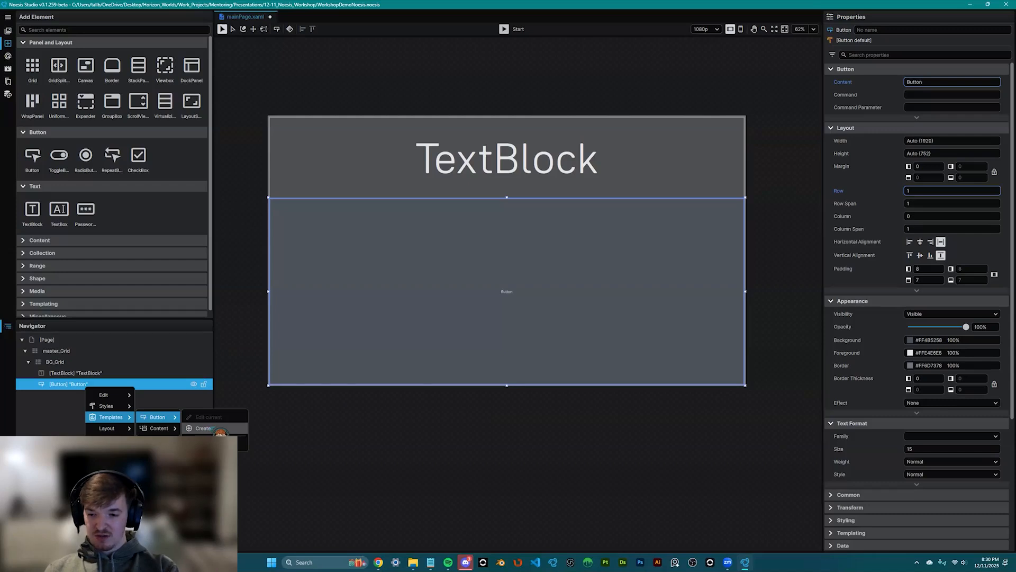
left_click(218, 429)
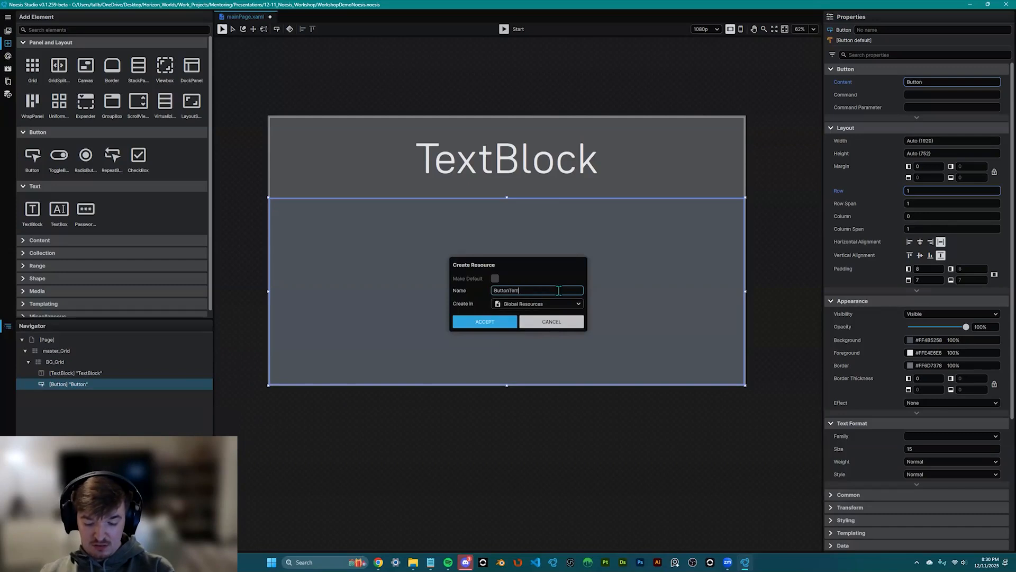
left_click(576, 303)
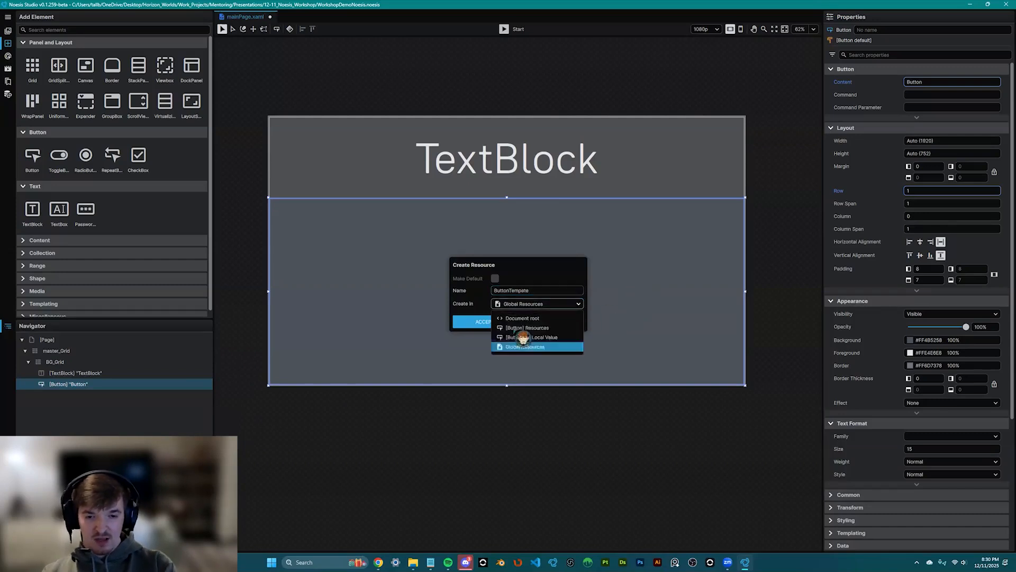
left_click(506, 328)
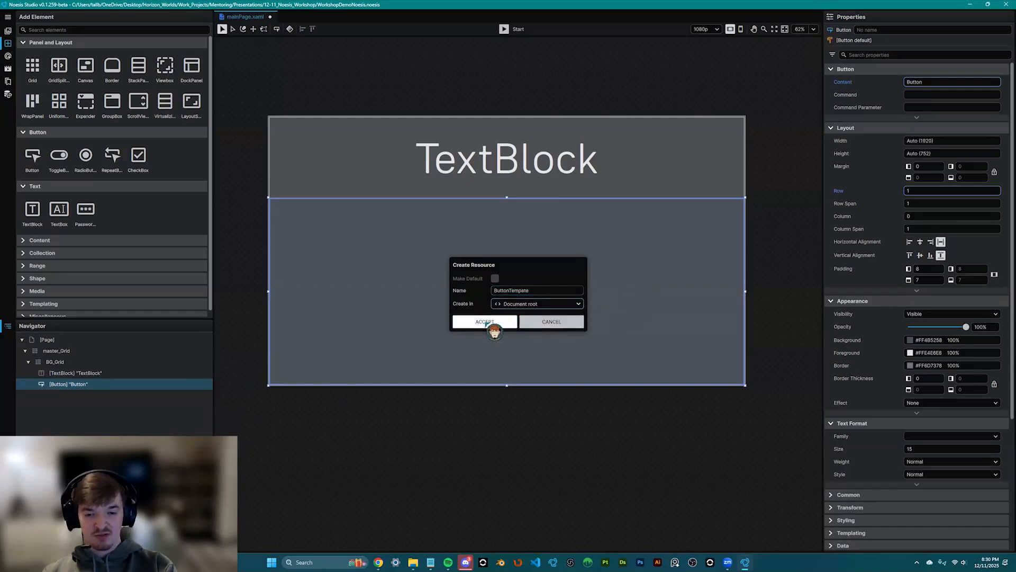
left_click(484, 322)
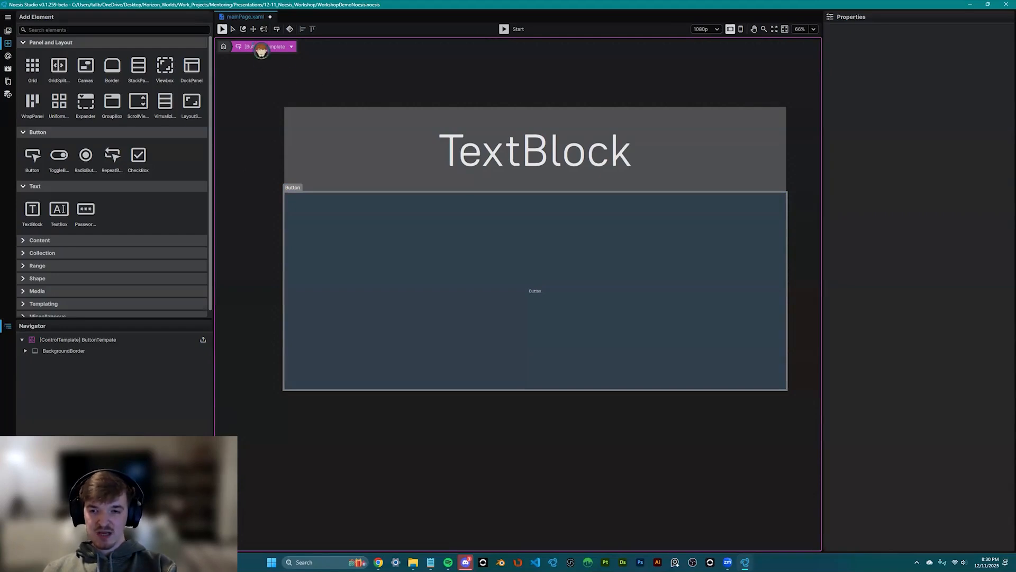
- Inspect BackgroundBorder and its ContentPresenter, then list the template's visual states
scroll(441, 329, "up", 2)
left_click_drag(601, 310, 531, 319)
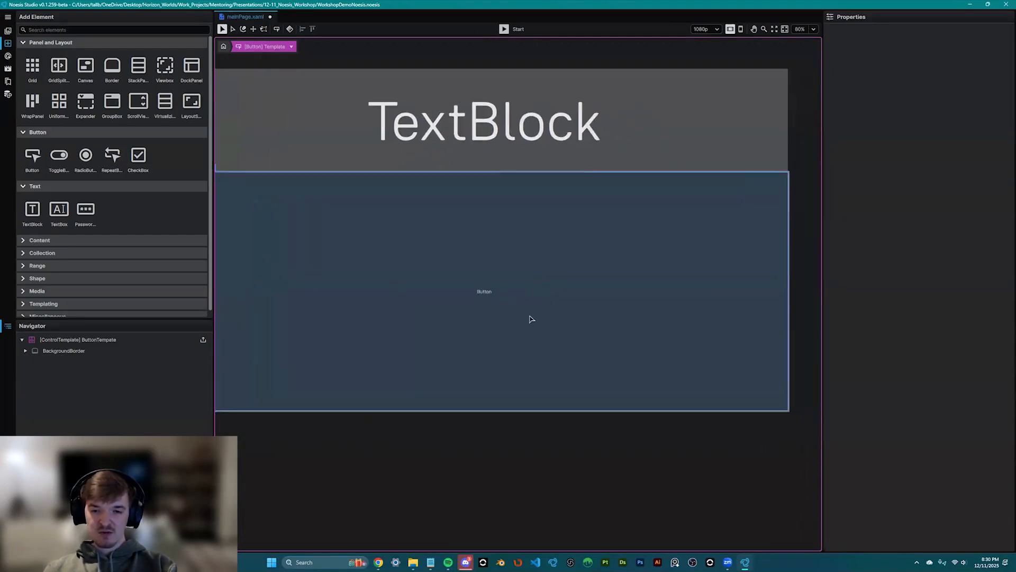
scroll(482, 306, "down", 1)
scroll(482, 306, "down", 1)
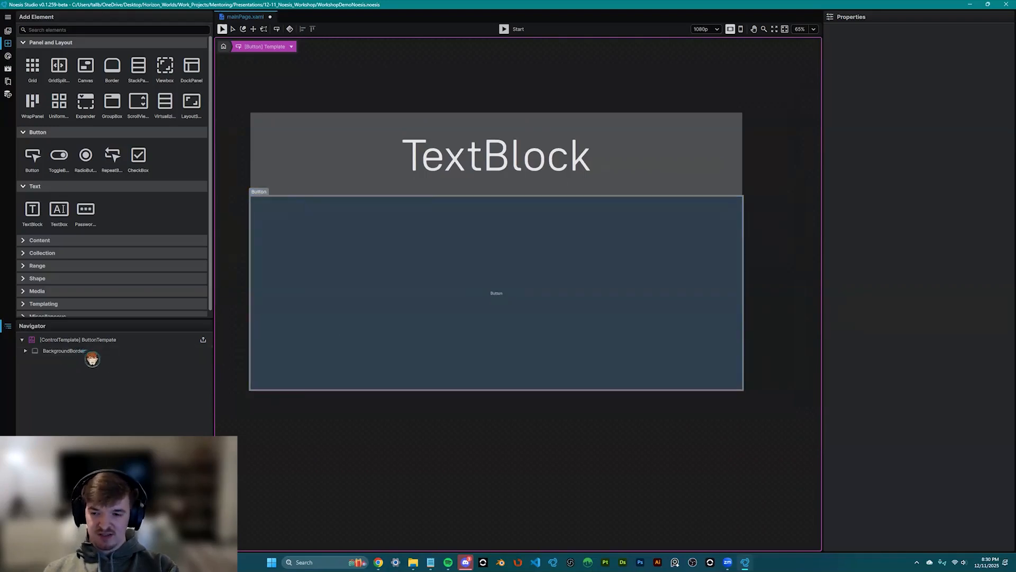
left_click(24, 351)
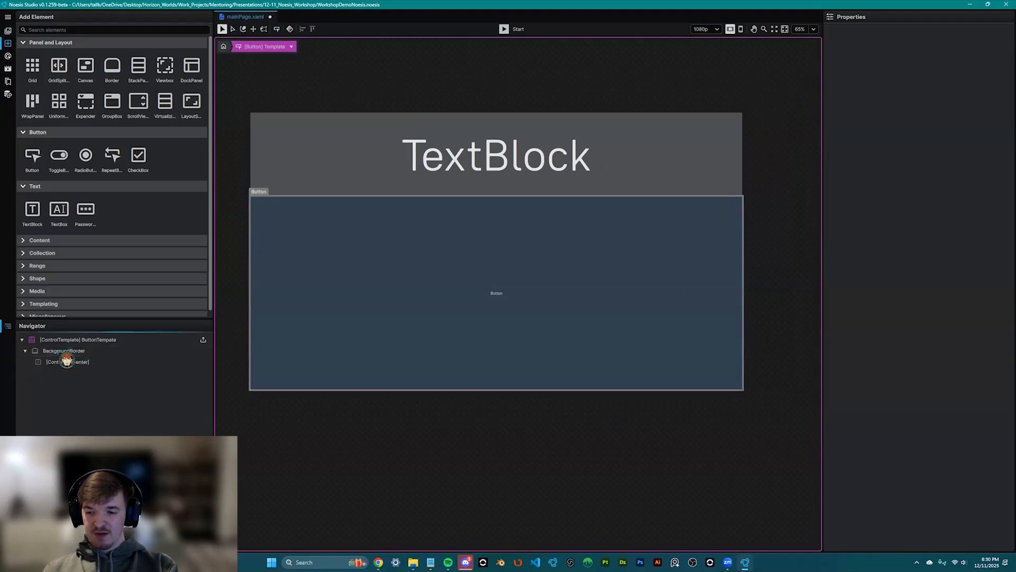
left_click(84, 351)
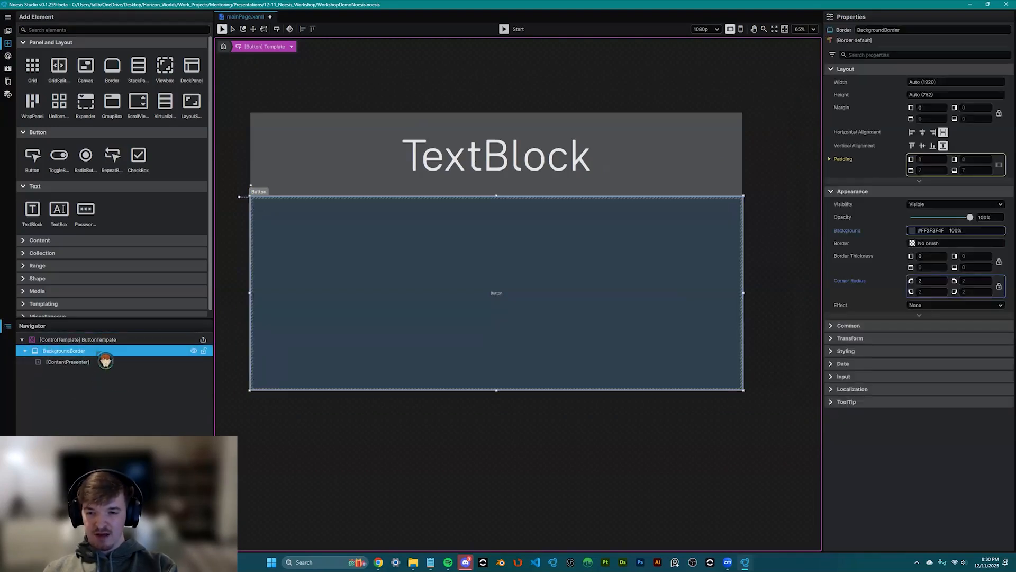
left_click(81, 362)
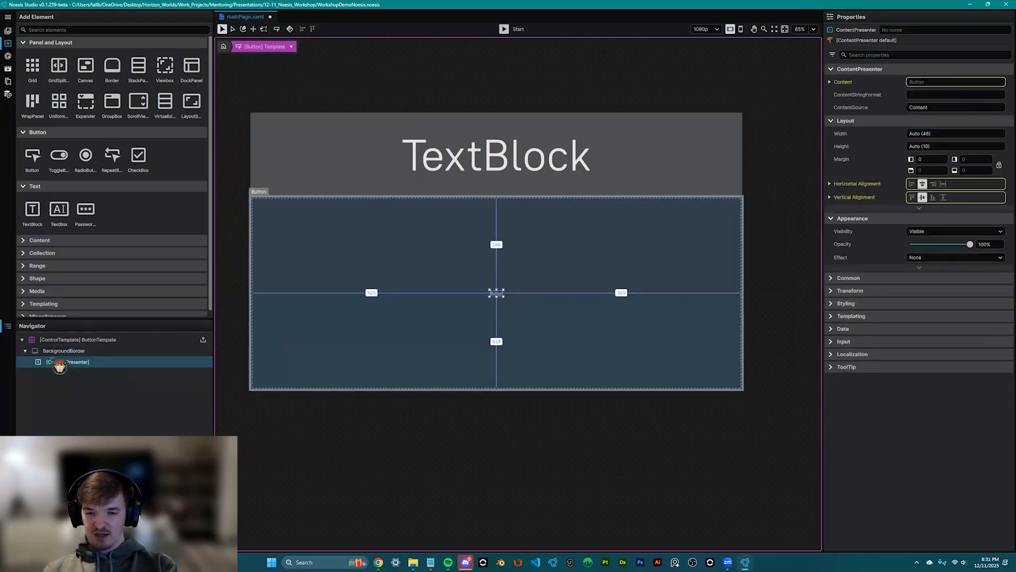
left_click(83, 352)
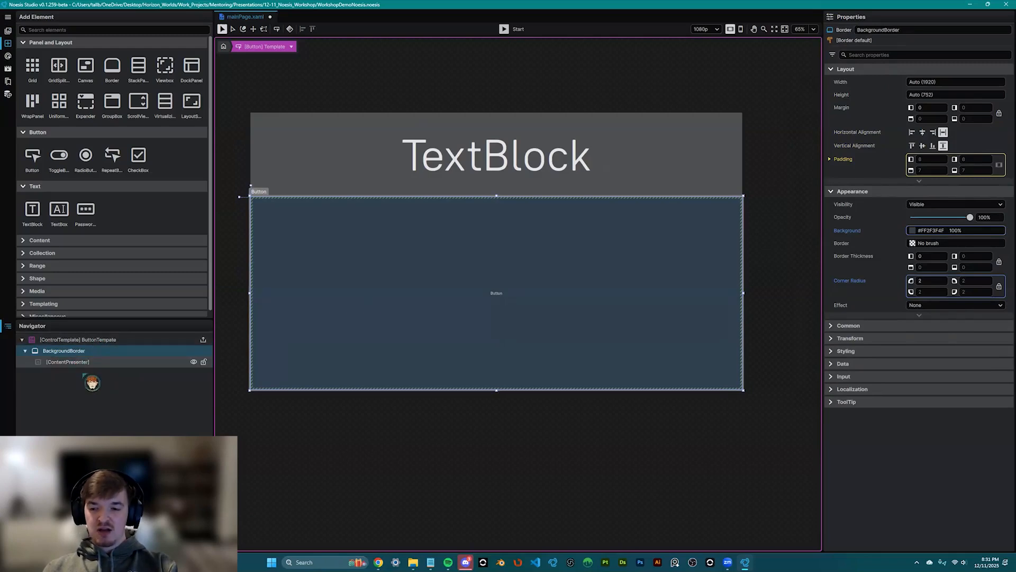
left_click(82, 362)
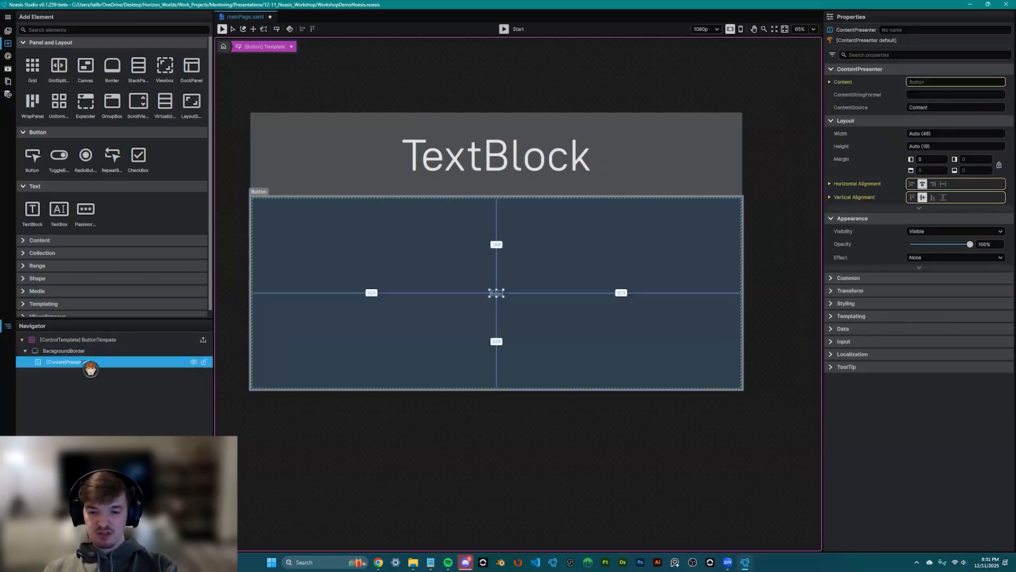
left_click(8, 81)
left_click(8, 69)
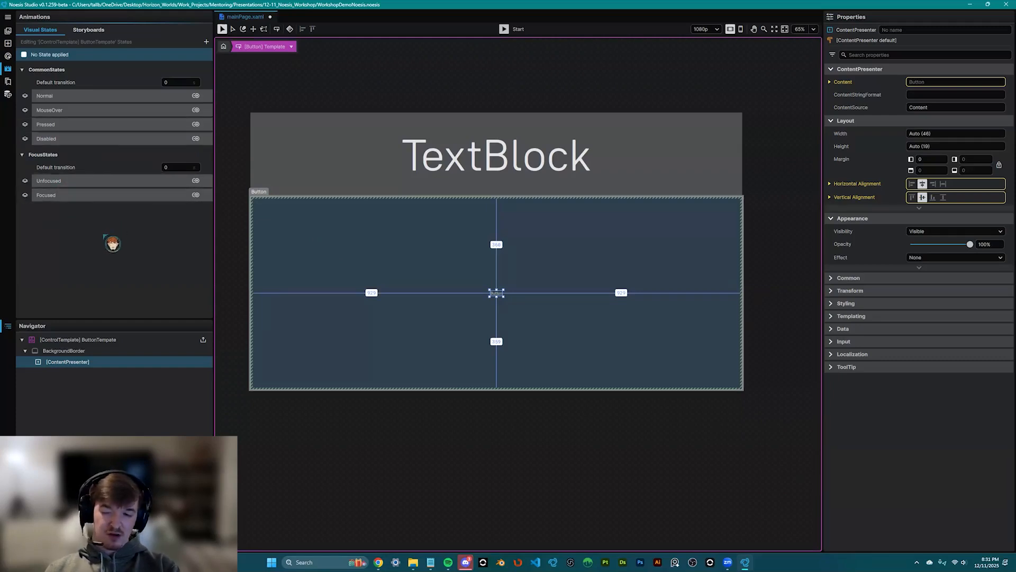
- In the Pressed state, set BackgroundBorder's background to deep red #FF9E0000
left_click(56, 127)
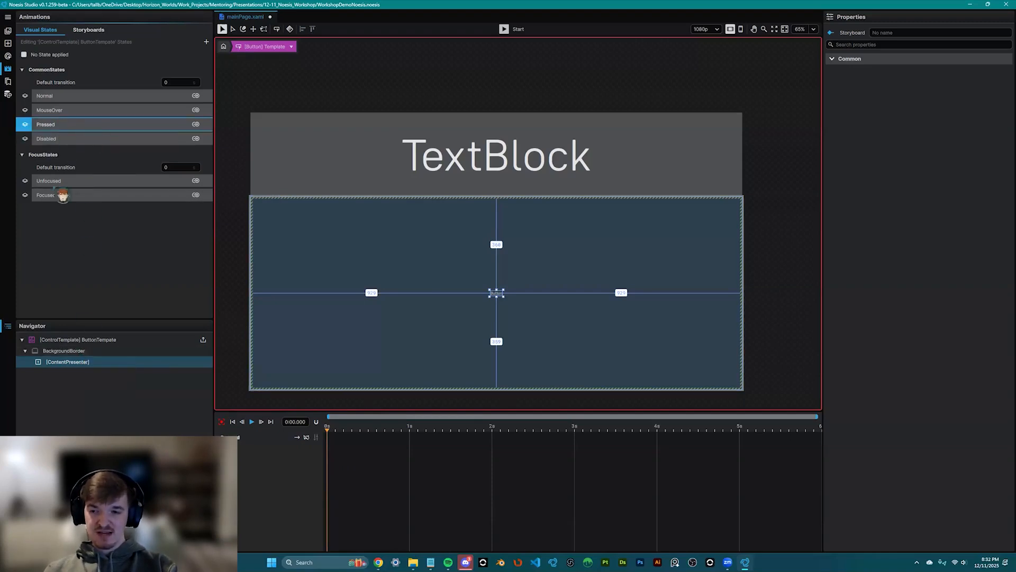
left_click(63, 350)
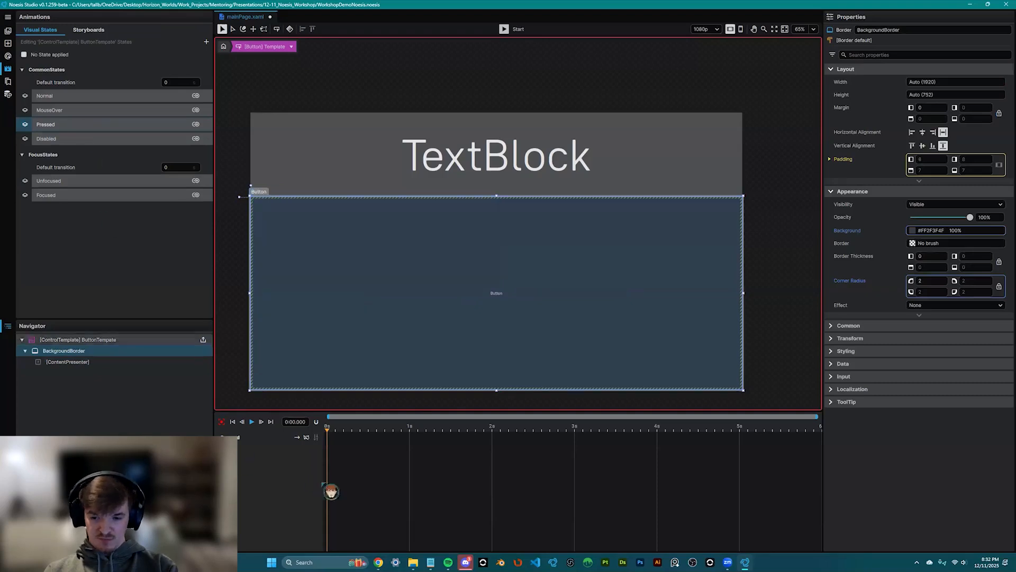
left_click(913, 230)
left_click(773, 297)
left_click(774, 292)
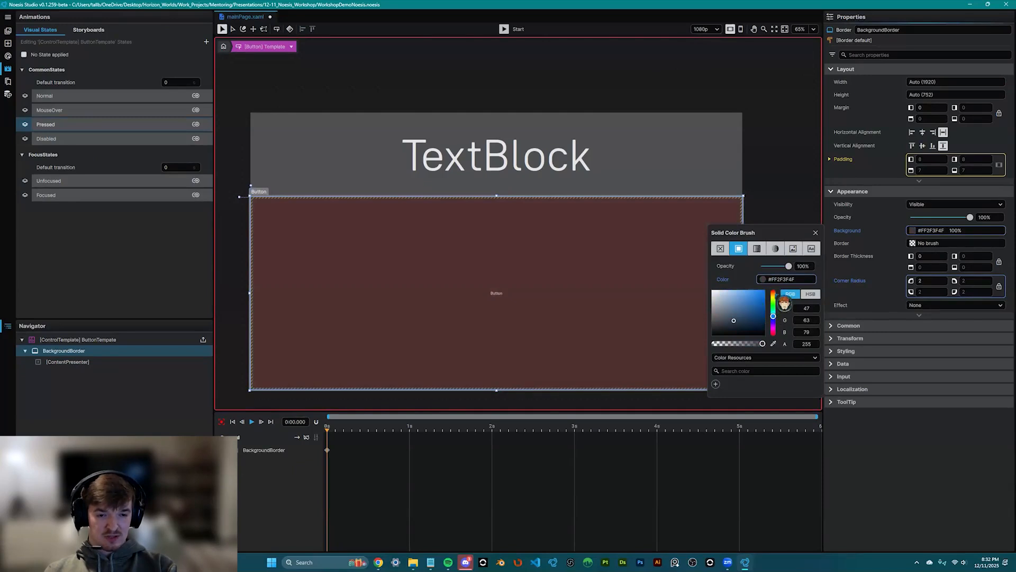
mouse_move(763, 292)
left_mouse_down()
mouse_move(759, 318)
mouse_move(763, 308)
left_mouse_up()
left_click(816, 233)
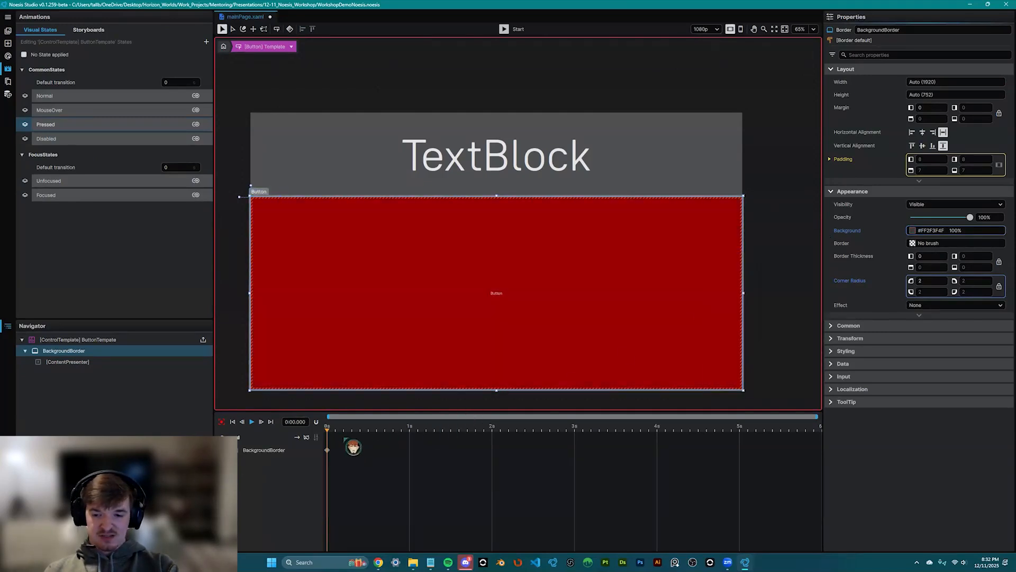
- Expand the Background Color animation track and start the page preview
left_click_drag(811, 416, 397, 439)
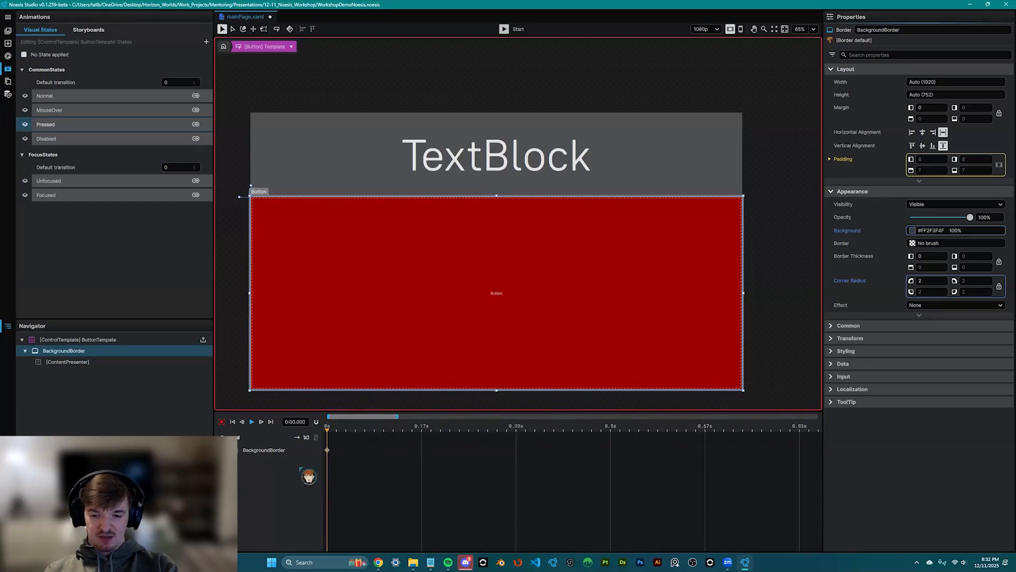
left_click(241, 456)
left_click(232, 461)
left_click(231, 462)
left_click(231, 462)
left_click(262, 475)
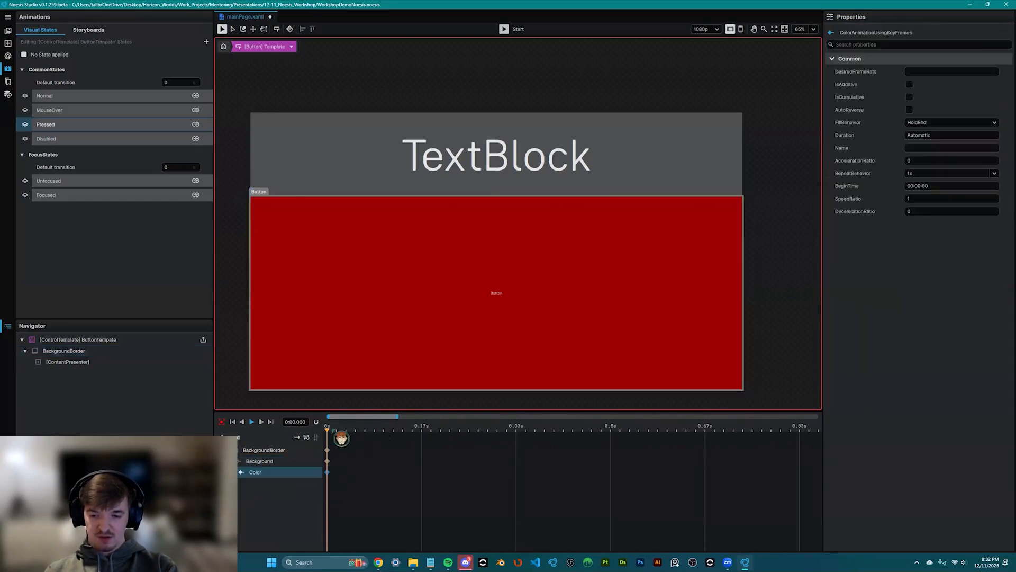
left_click_drag(402, 417, 519, 418)
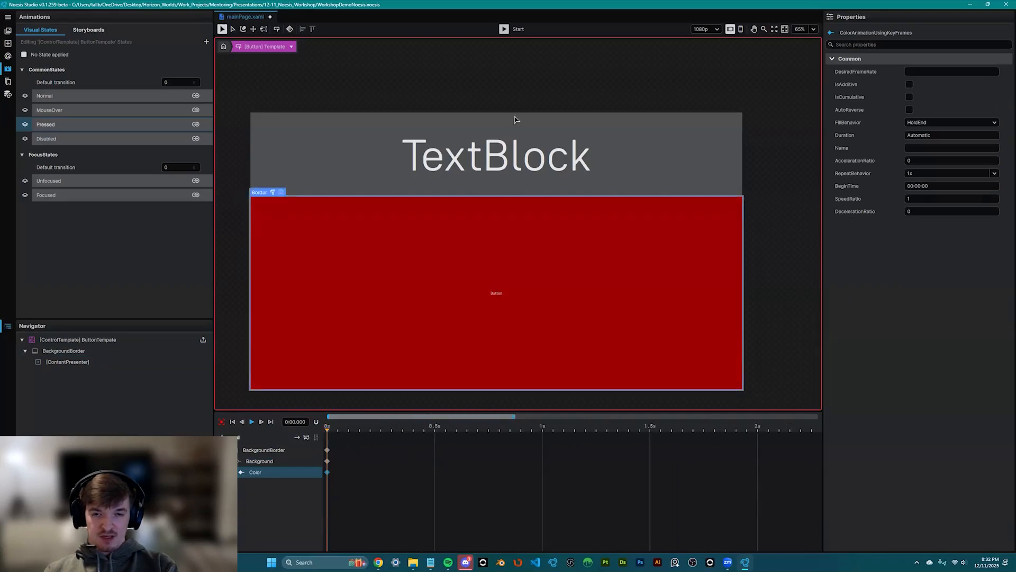
left_click(506, 30)
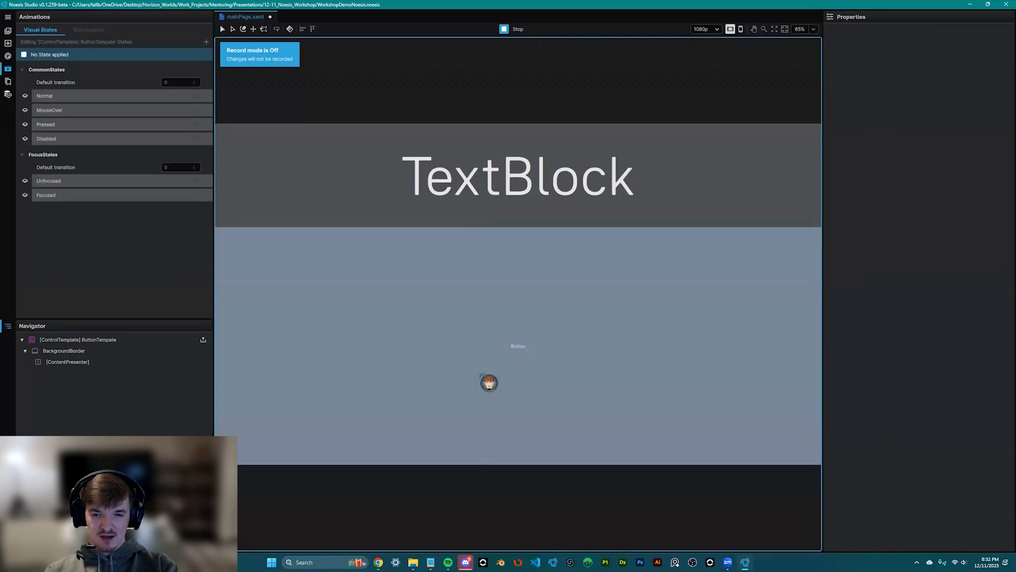
left_click(488, 382)
left_click(488, 382)
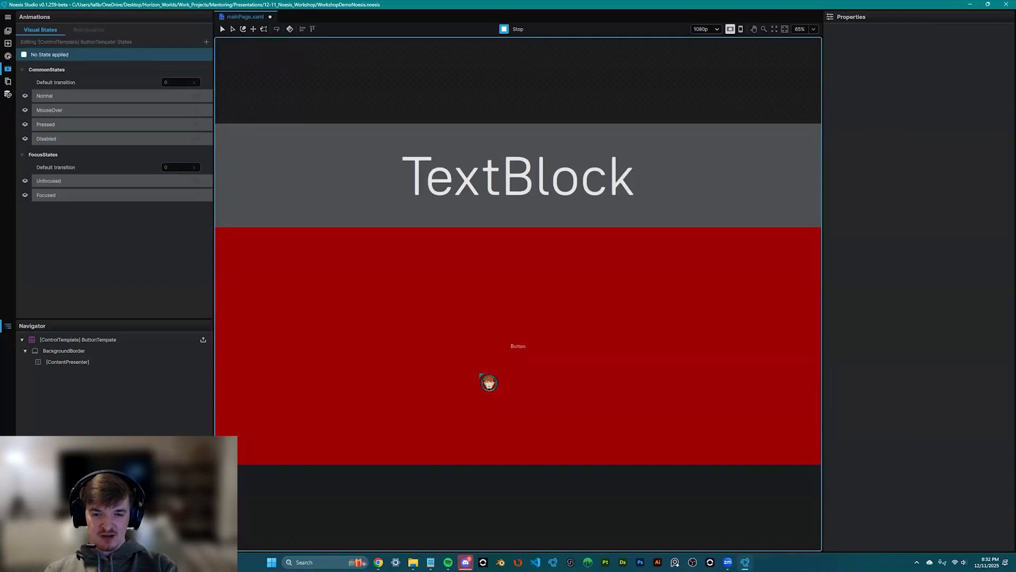
left_click(511, 30)
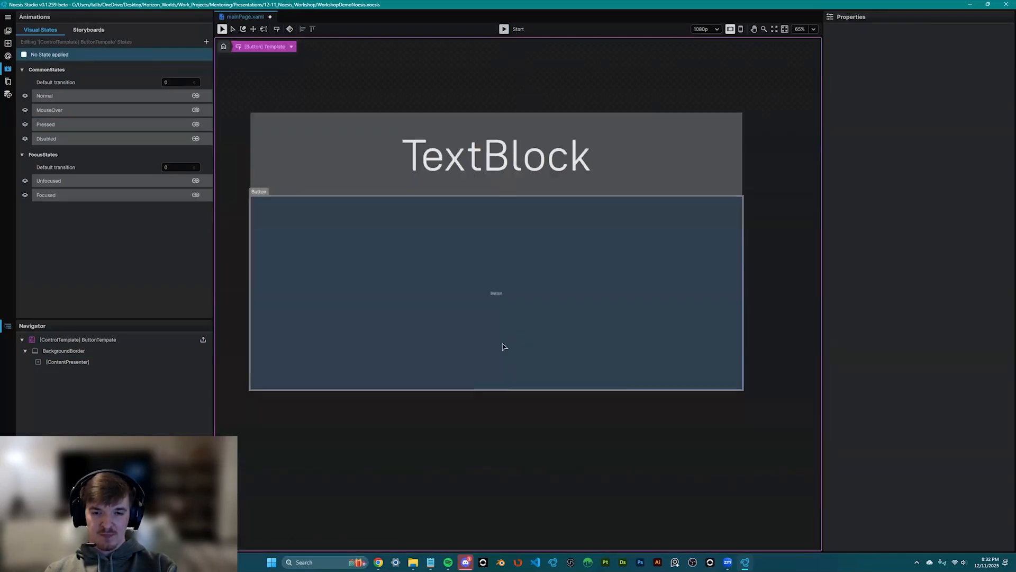
left_click(174, 349)
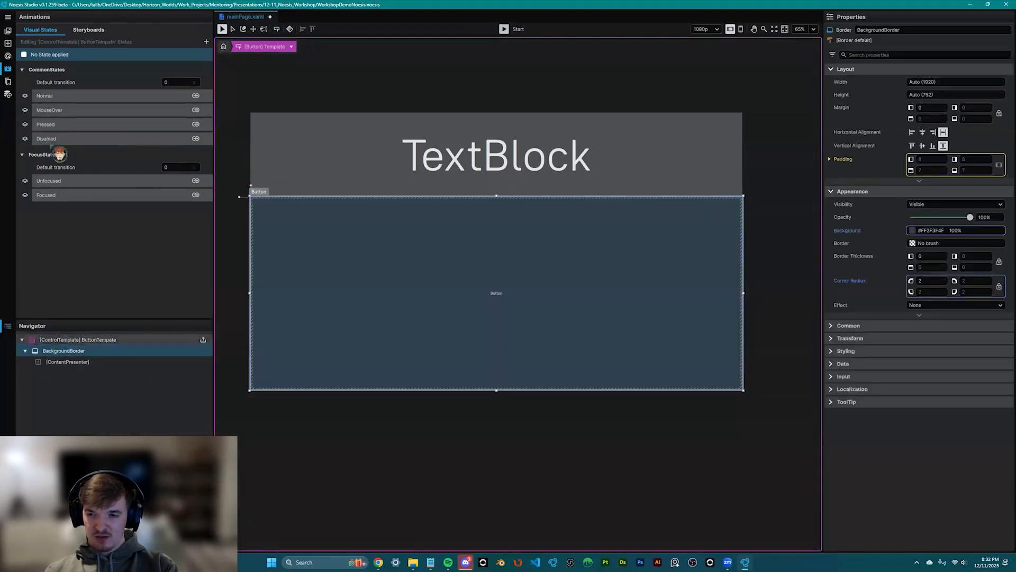
left_click(64, 125)
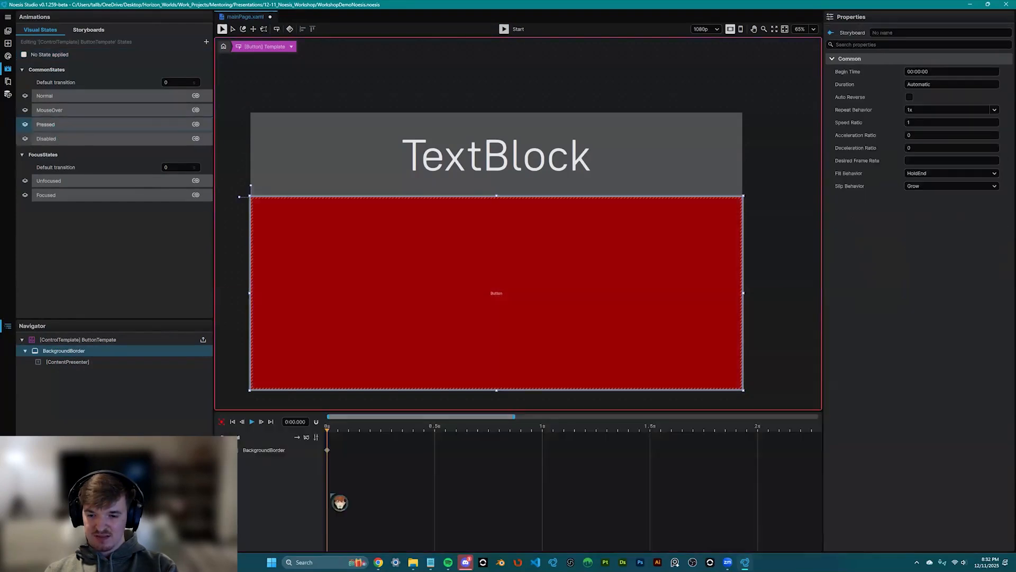
left_click_drag(337, 458, 389, 464)
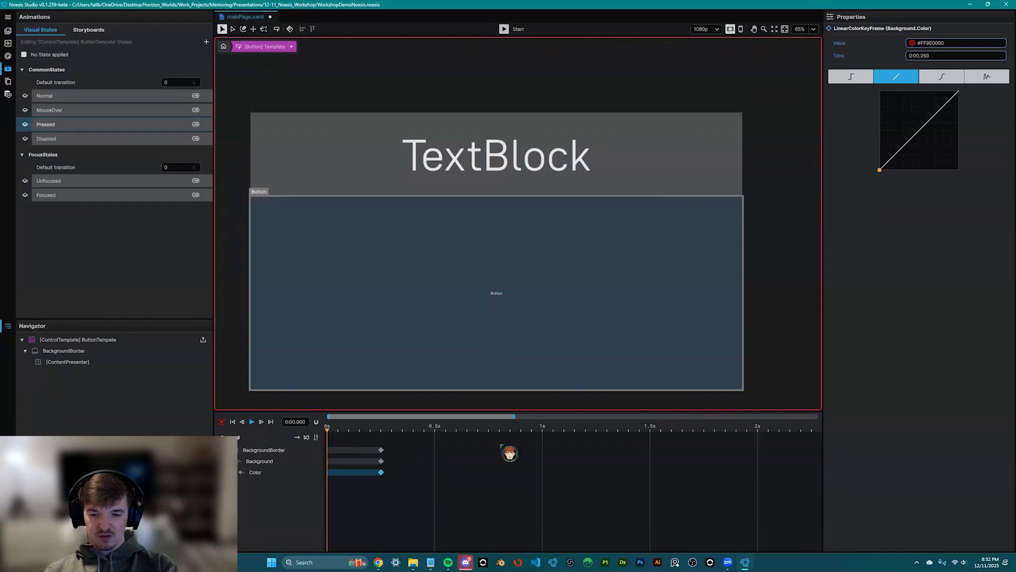
left_click(504, 29)
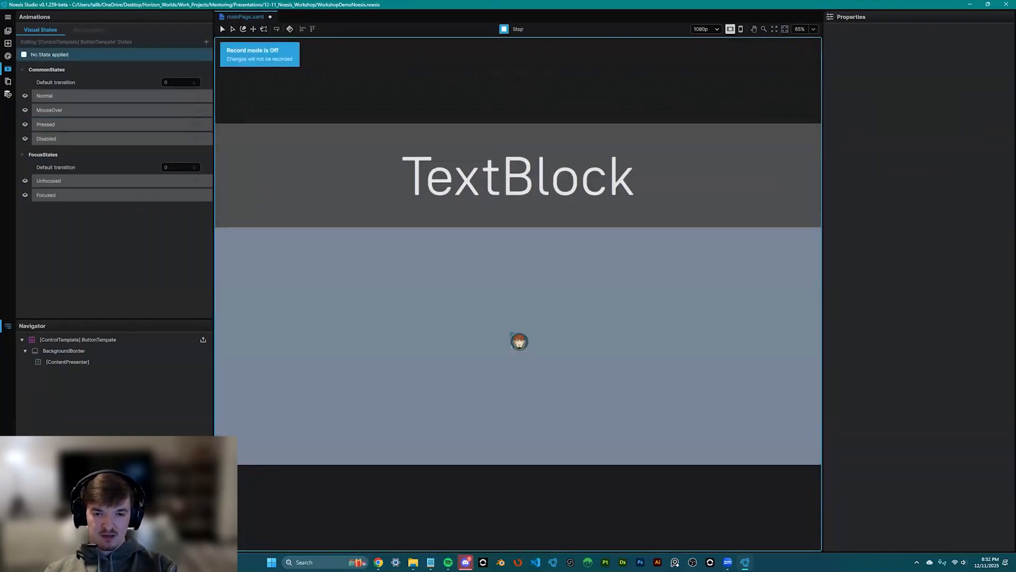
left_click(587, 380)
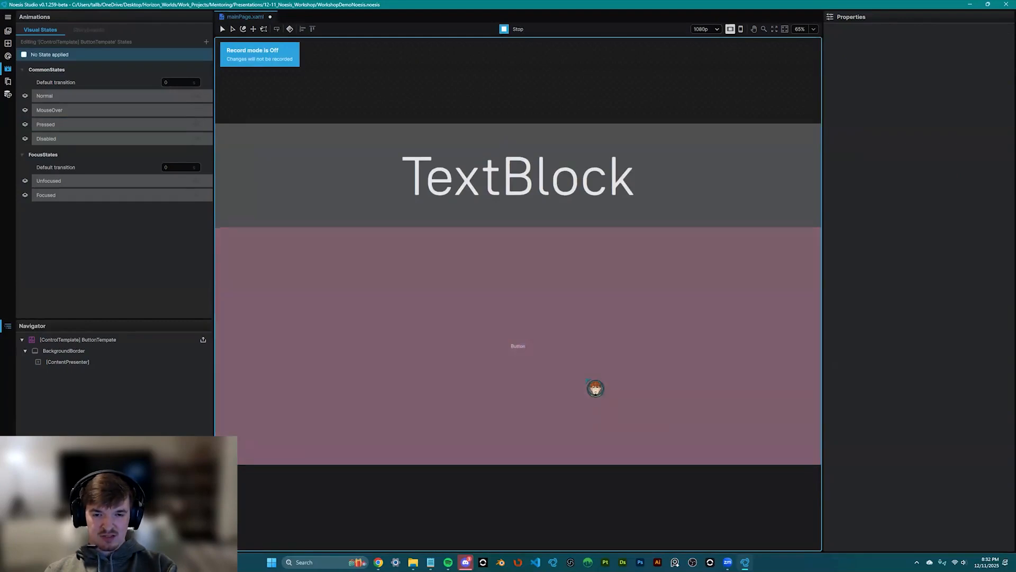
left_click(604, 416)
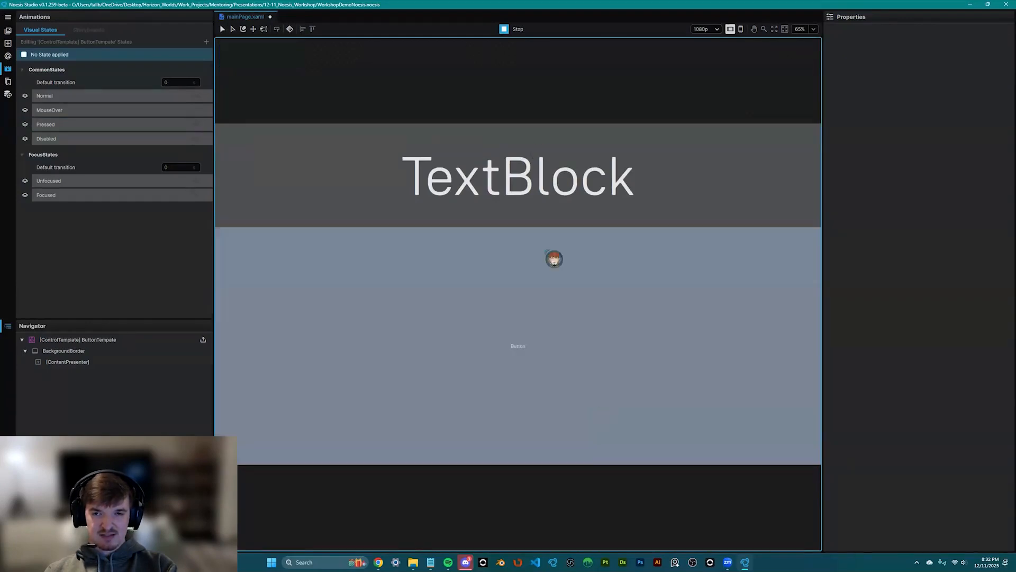
left_click(506, 31)
left_click(439, 163)
left_click(443, 333)
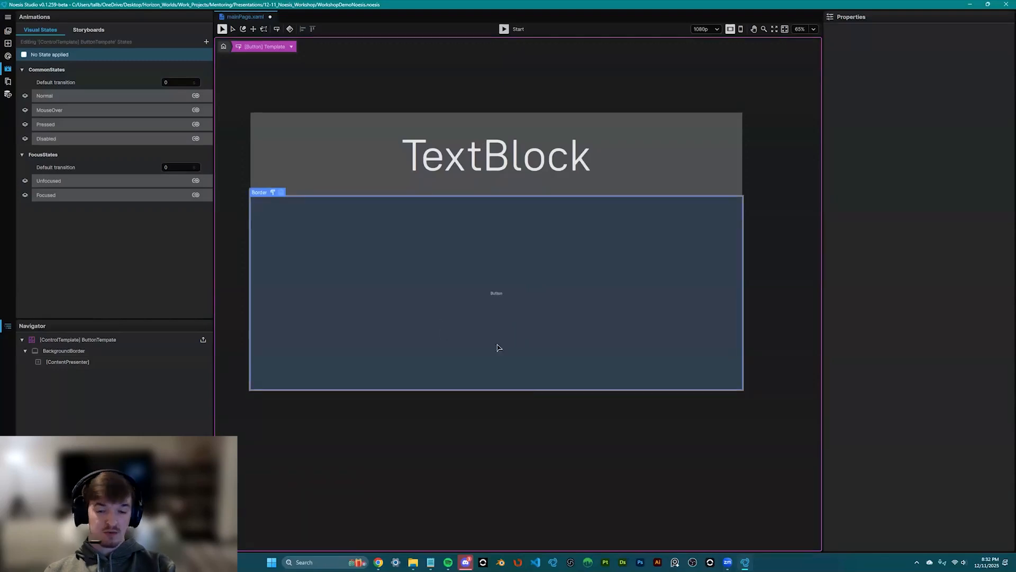
- Round BackgroundBorder's corners fully into a pill shape and return to the page editor
left_click(66, 351)
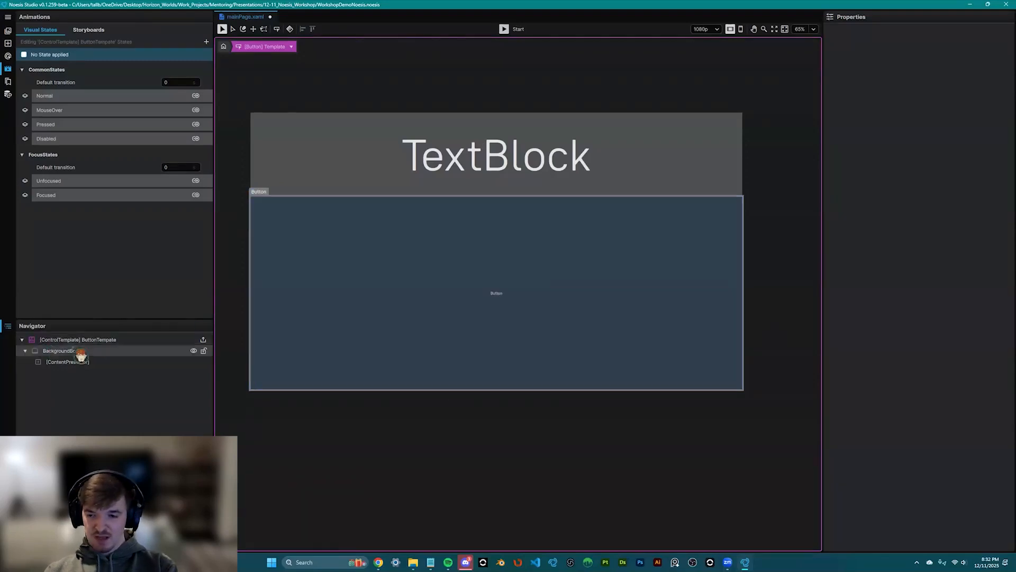
left_click_drag(238, 234, 237, 244)
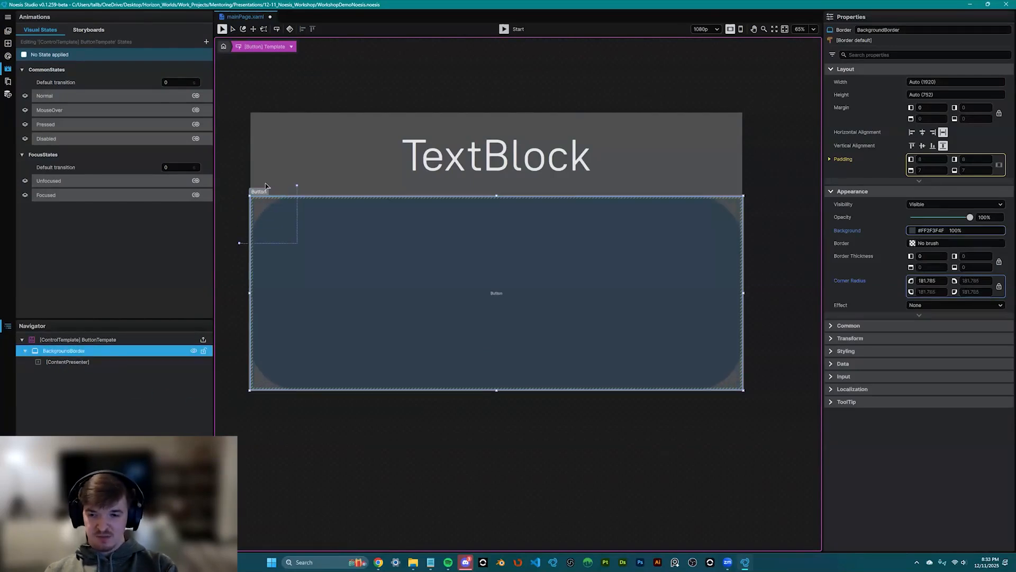
left_click(223, 47)
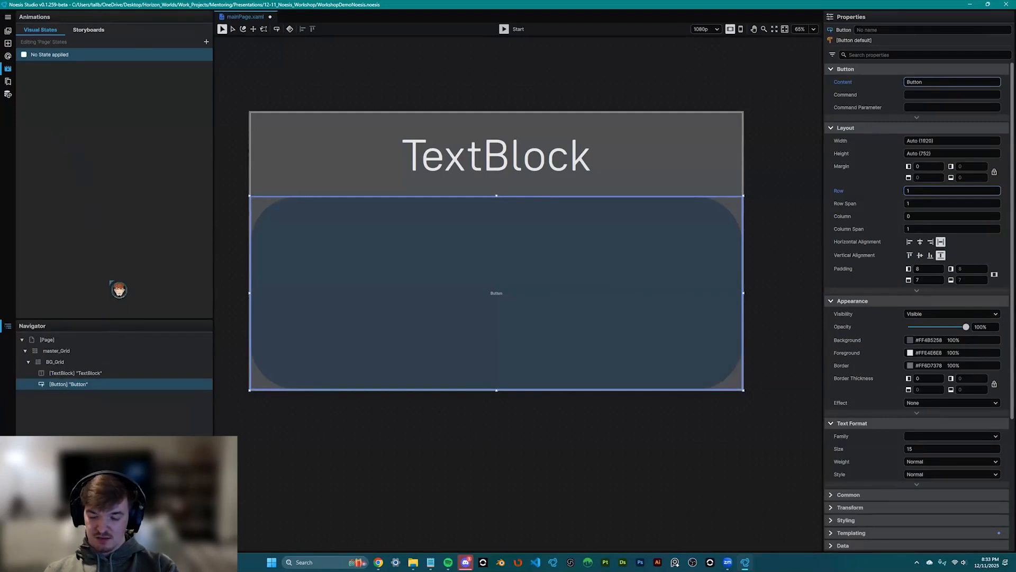
left_click(8, 43)
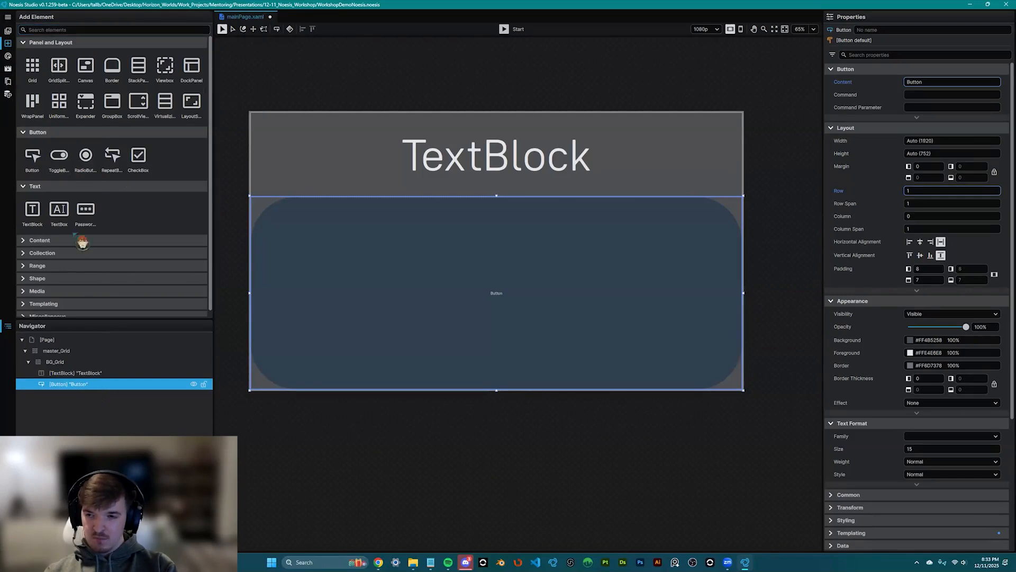
- Replace the existing button with a UniformGrid in BG_Grid, placed in Row 1 below the TextBlock
key("Delete")
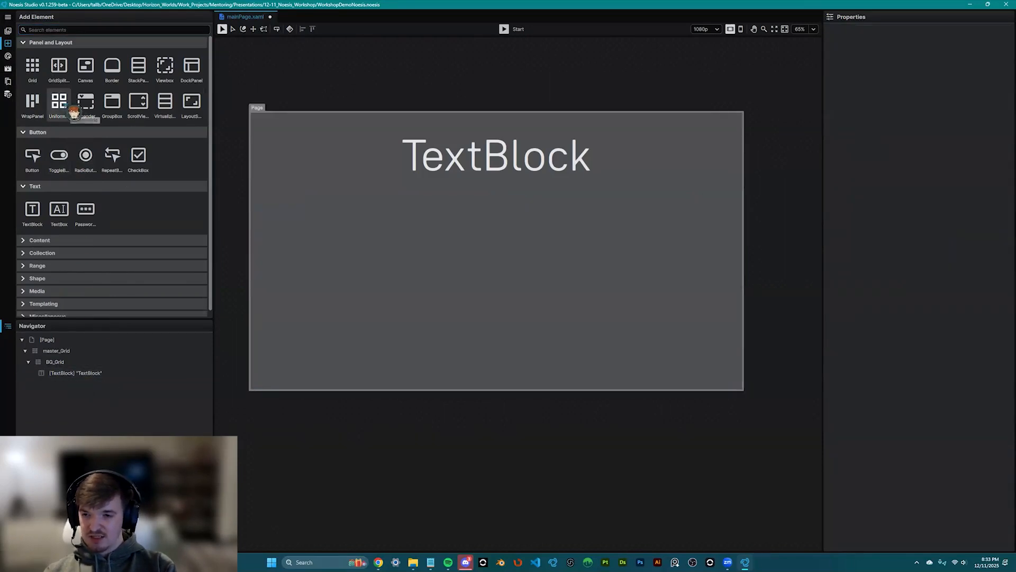
left_click_drag(70, 109, 82, 372)
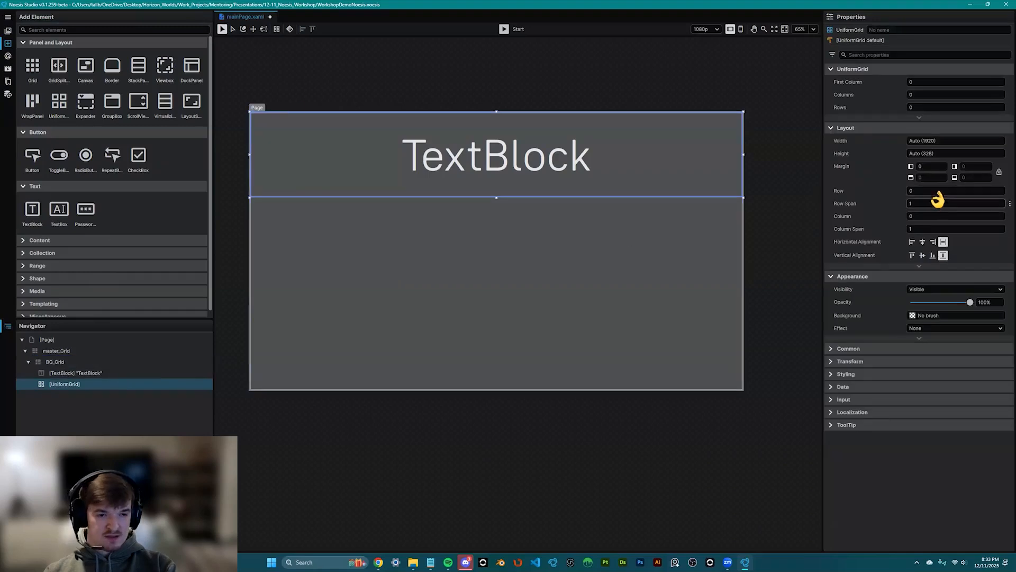
left_click(937, 194)
type("1")
key("Return")
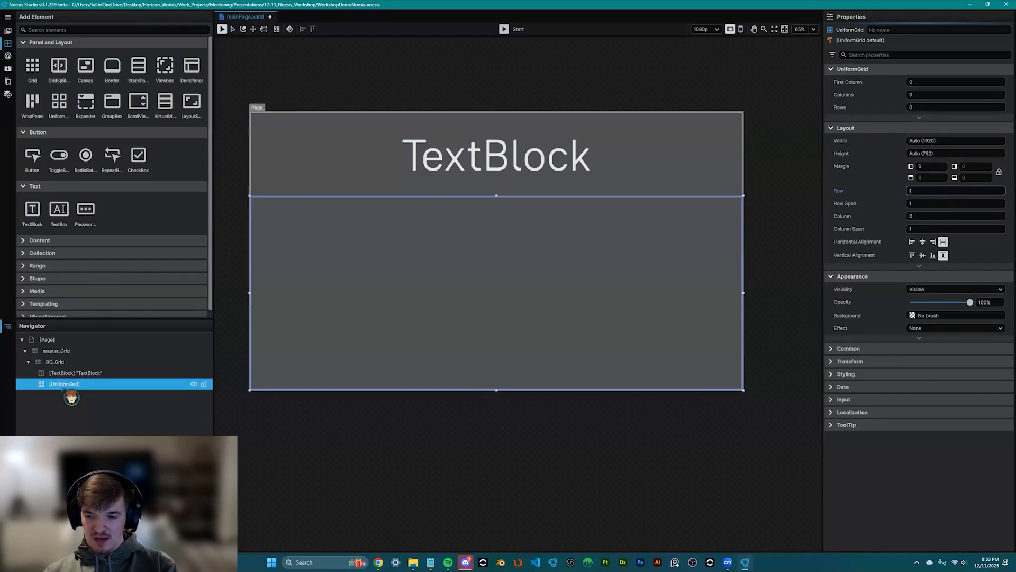
- Add a Button inside the UniformGrid and set the grid to 3 rows
left_click_drag(77, 398, 79, 405)
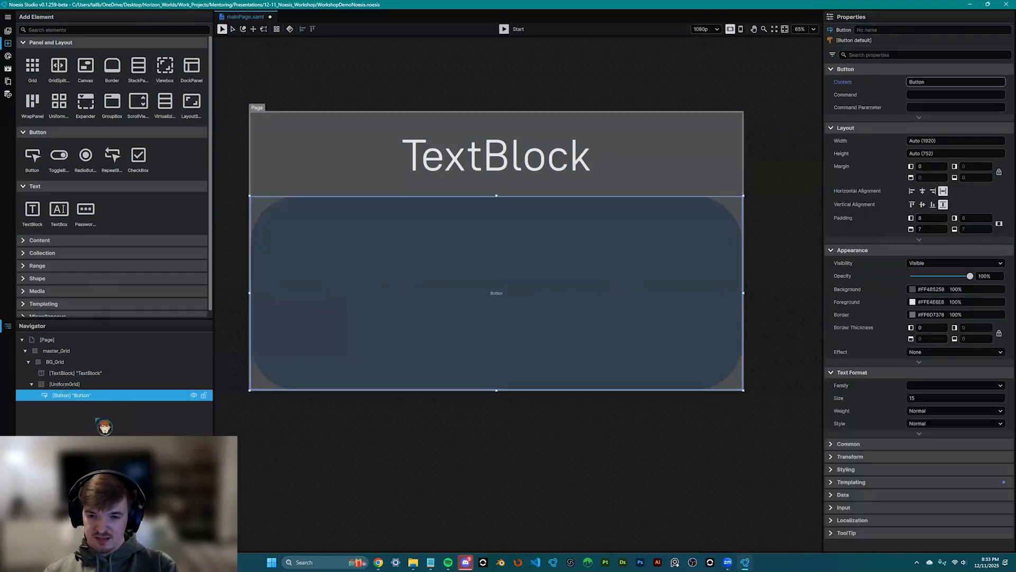
left_click(90, 384)
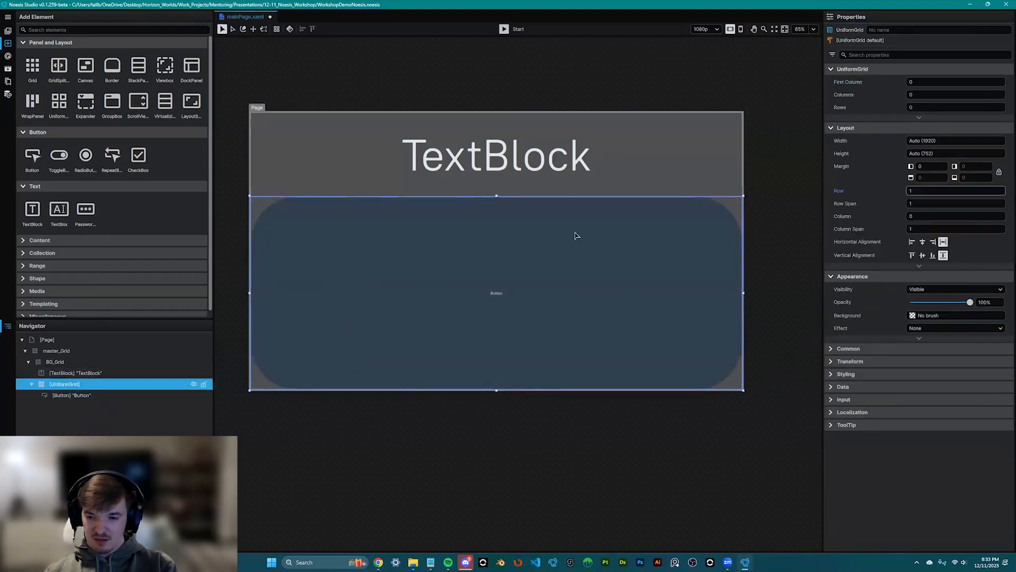
left_click(946, 105)
type("2")
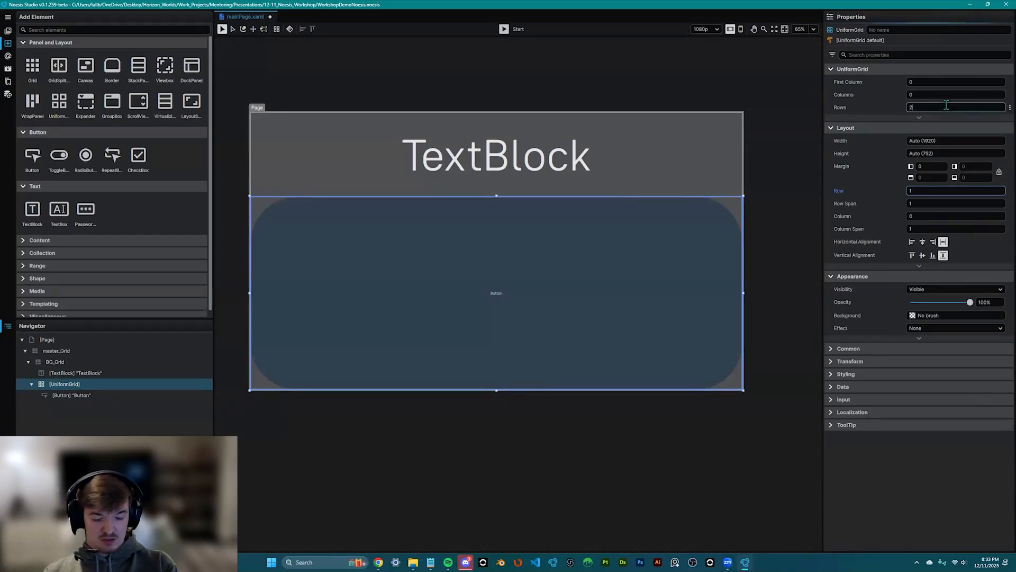
key("BackSpace")
type("3")
key("Return")
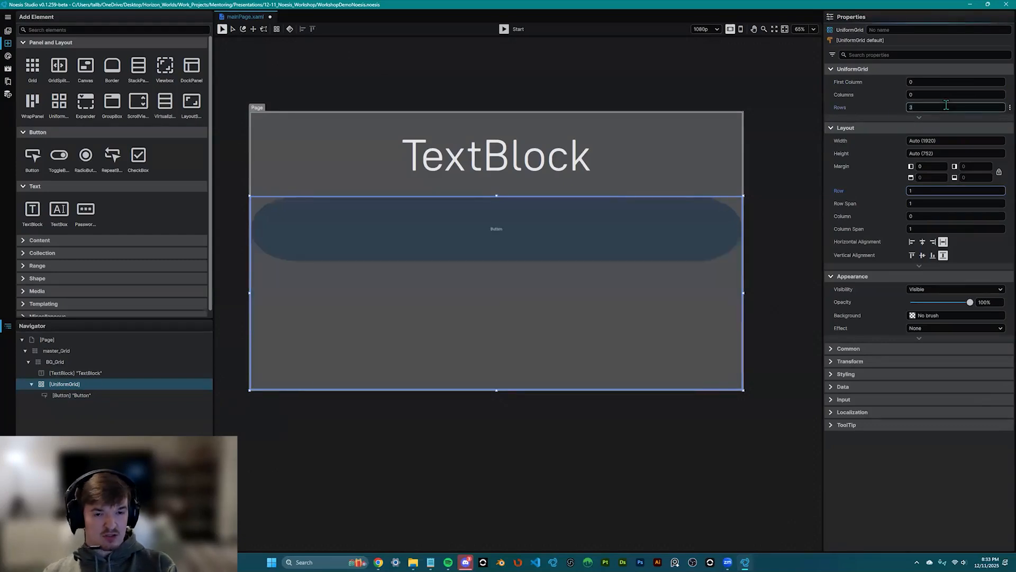
left_click(503, 244)
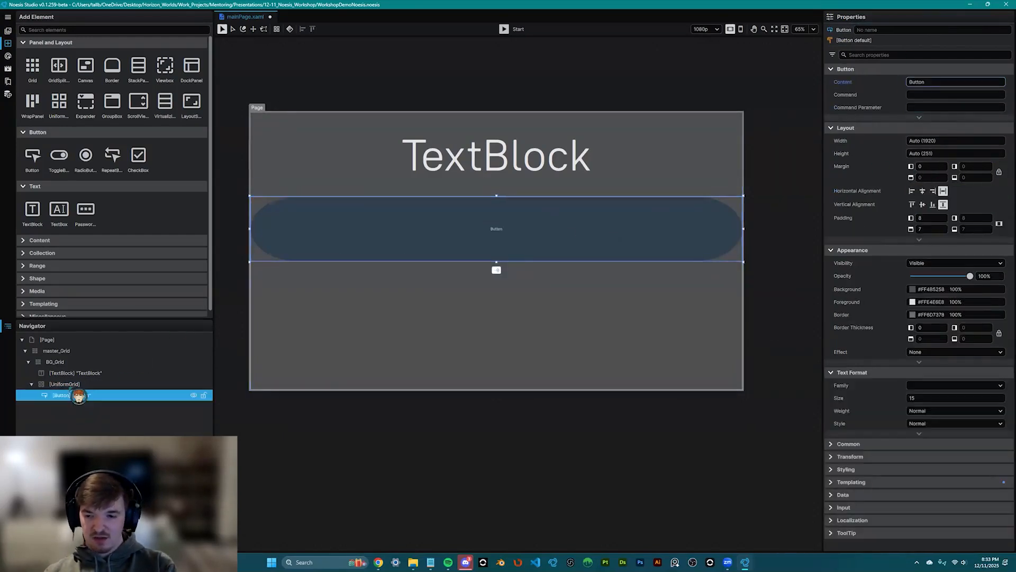
- Paste two more buttons into the UniformGrid, making three in total
left_click(82, 384)
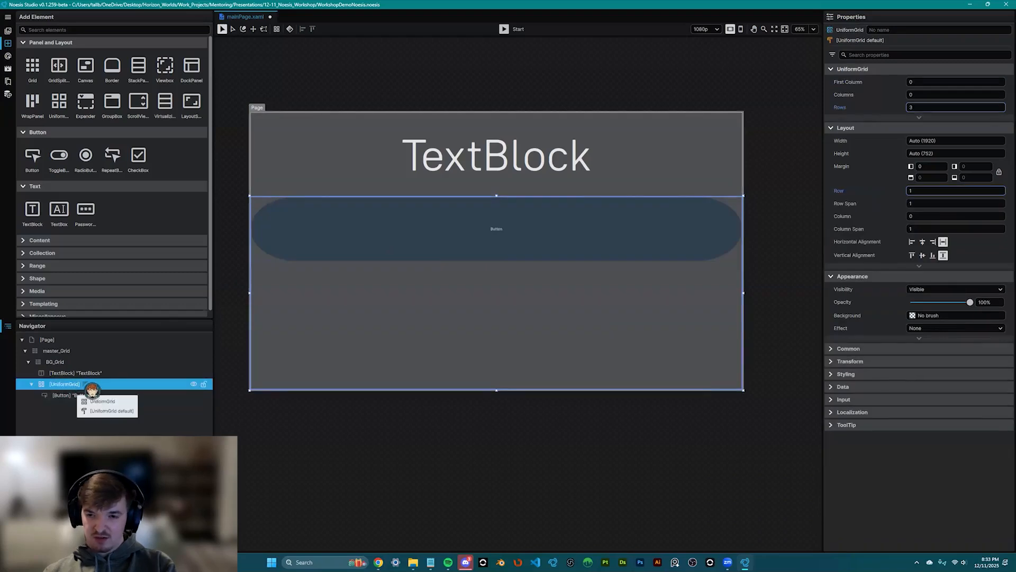
key("ctrl+v")
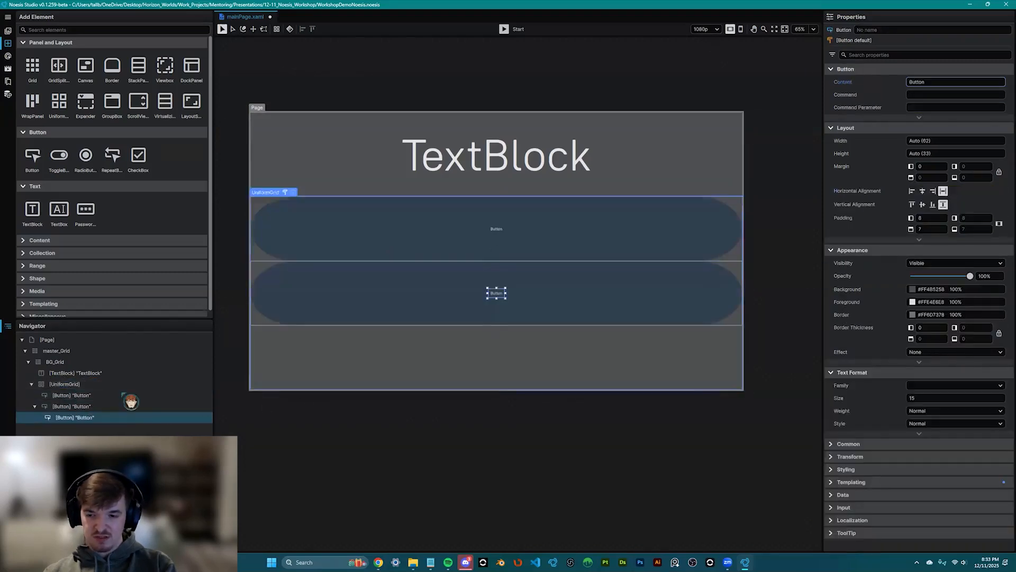
left_click(85, 386)
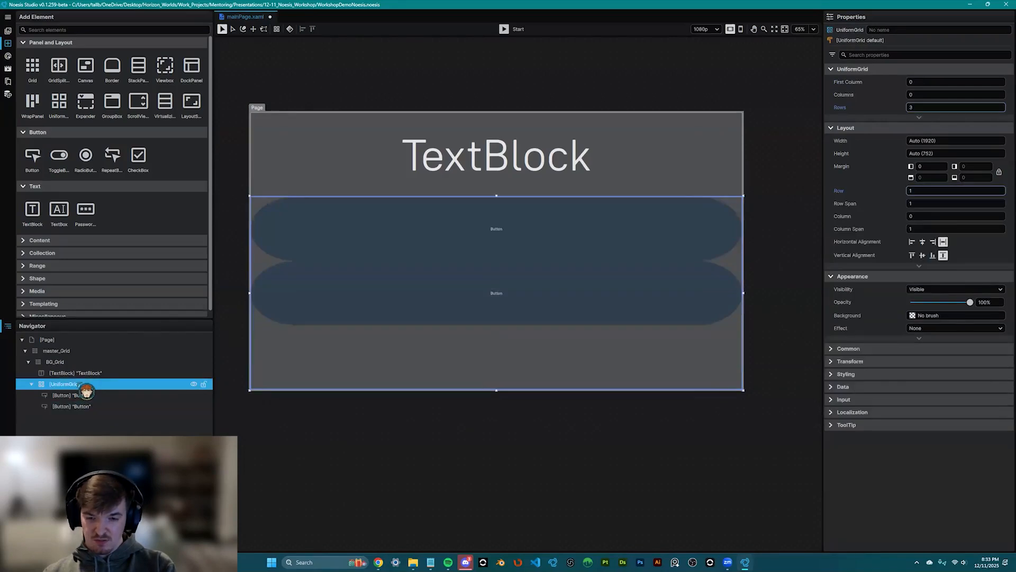
key("ctrl+v")
- Inset the first and second buttons with Margins of 16 and 21
scroll(469, 351, "up", 1)
left_click(481, 220)
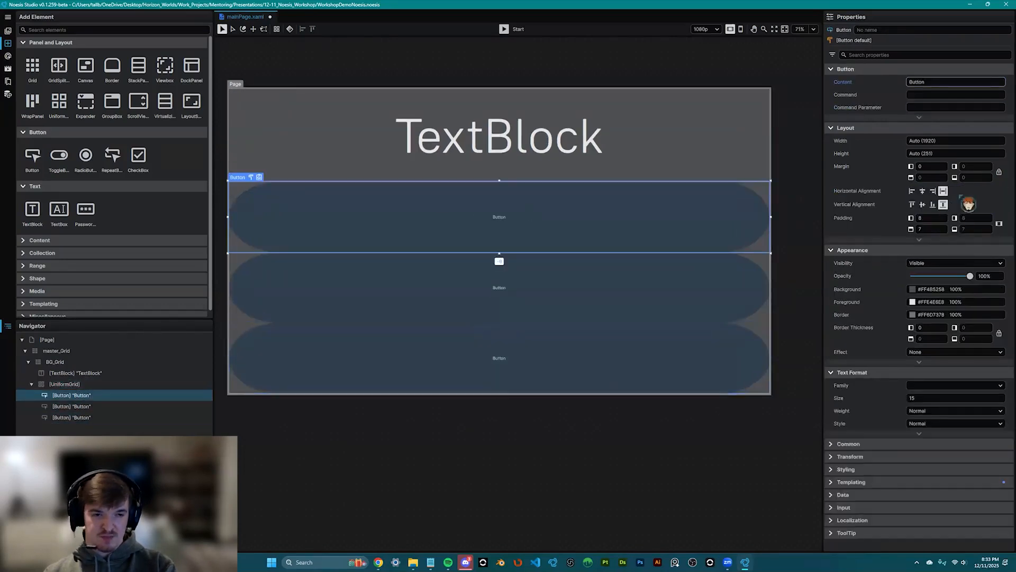
left_click_drag(937, 165, 1006, 165)
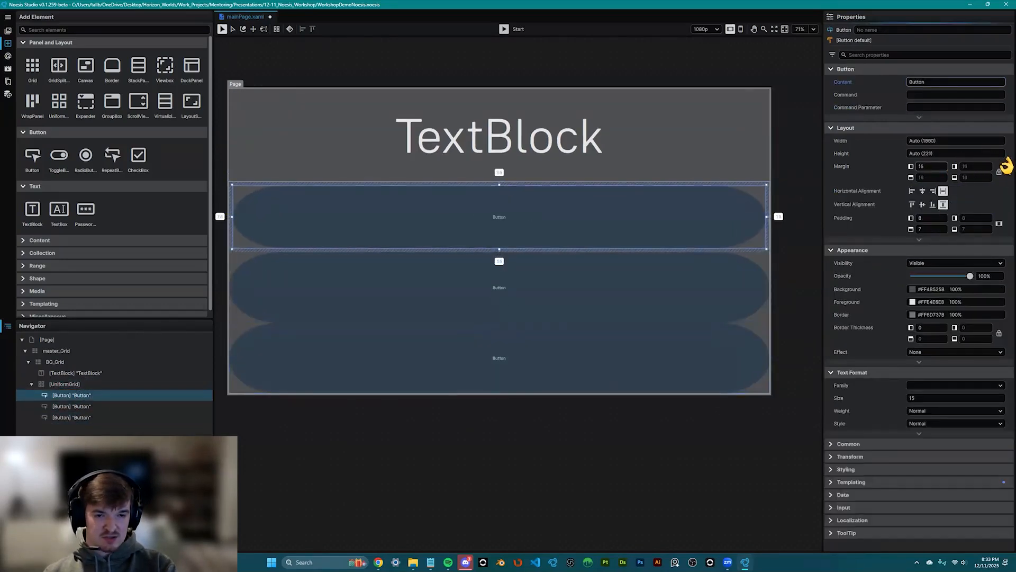
left_click(545, 265)
left_click_drag(939, 170, 1005, 166)
left_click(626, 357)
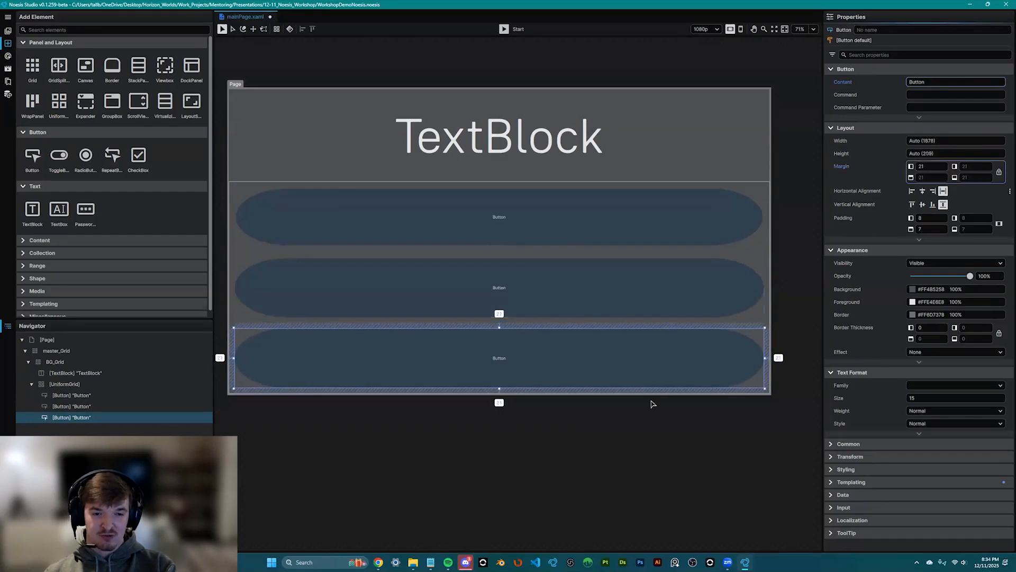
- Recentre the page view, then show slide 11, 'Data Bindings and Data Sets', in Google Slides
left_click(589, 451)
scroll(588, 450, "down", 1)
mouse_move(579, 432)
left_mouse_down()
mouse_move(579, 470)
mouse_move(580, 432)
left_mouse_up()
scroll(578, 468, "up", 2)
left_click(524, 231)
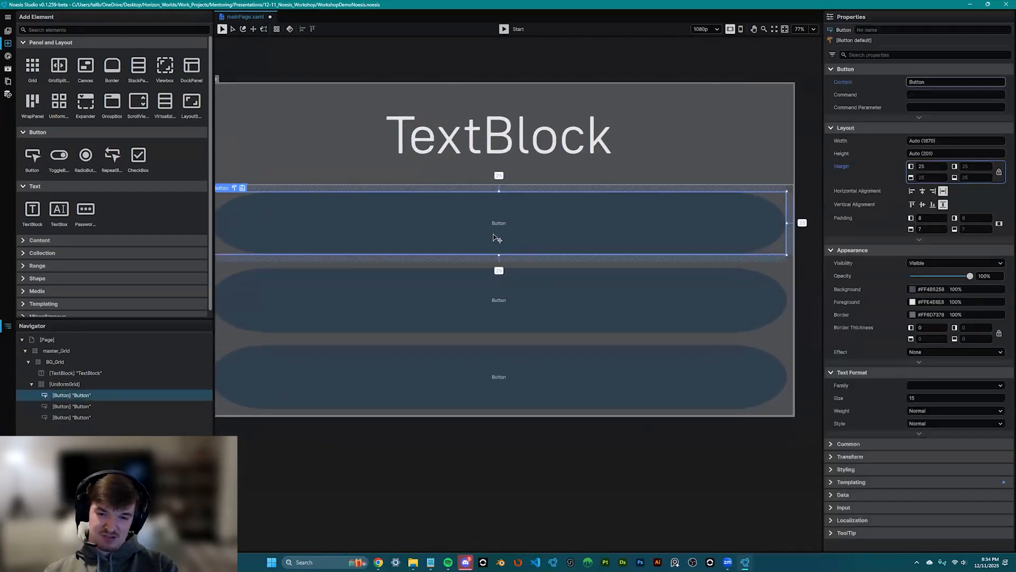
scroll(498, 238, "down", 2)
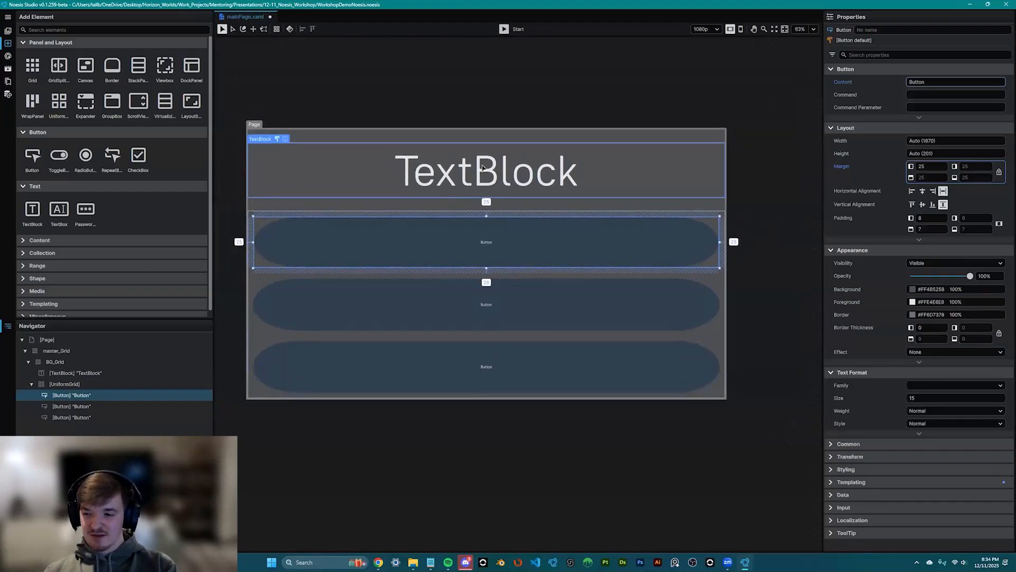
left_click_drag(548, 299, 572, 323)
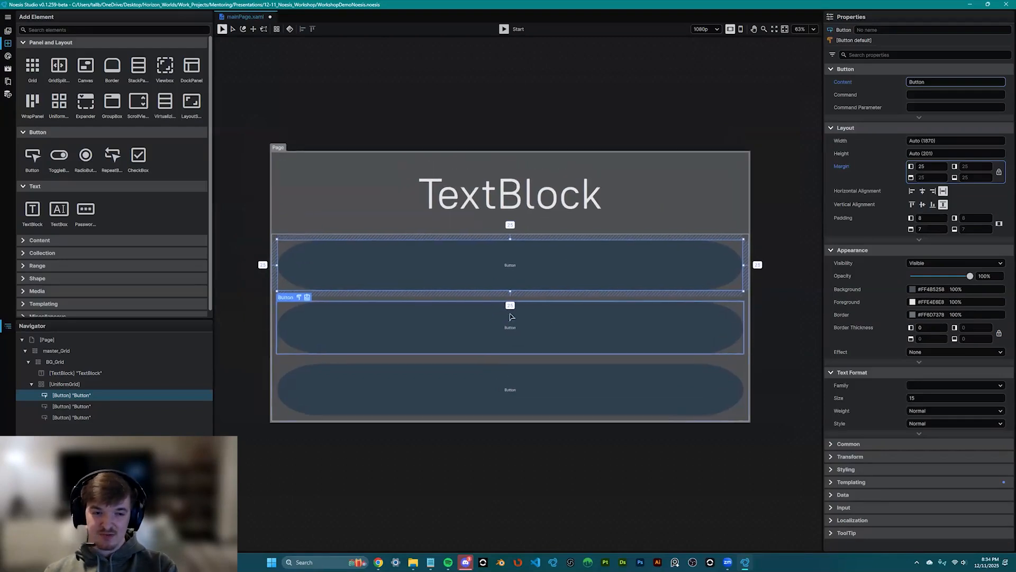
scroll(488, 332, "up", 1)
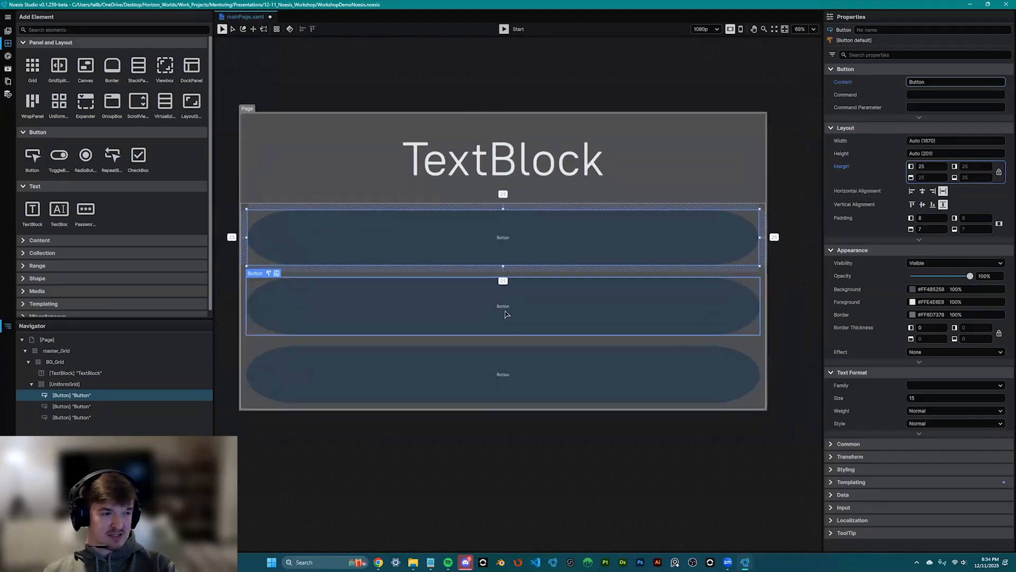
key("alt+Tab")
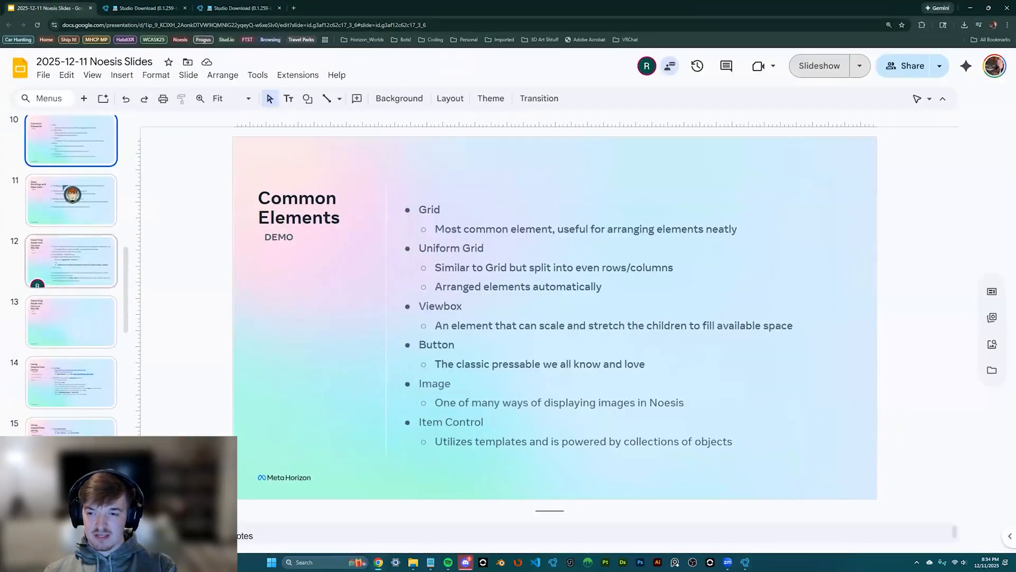
left_click(64, 188)
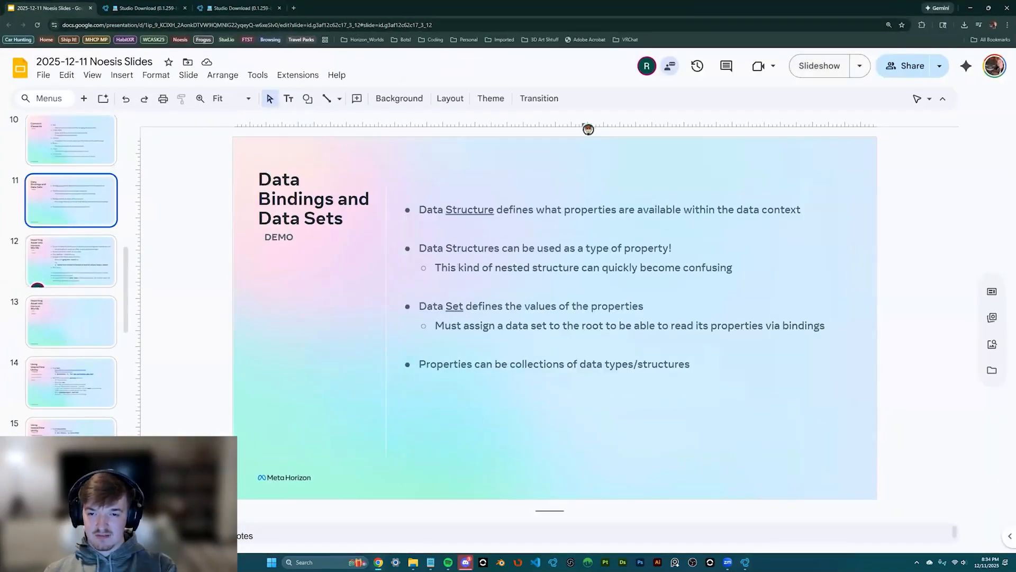
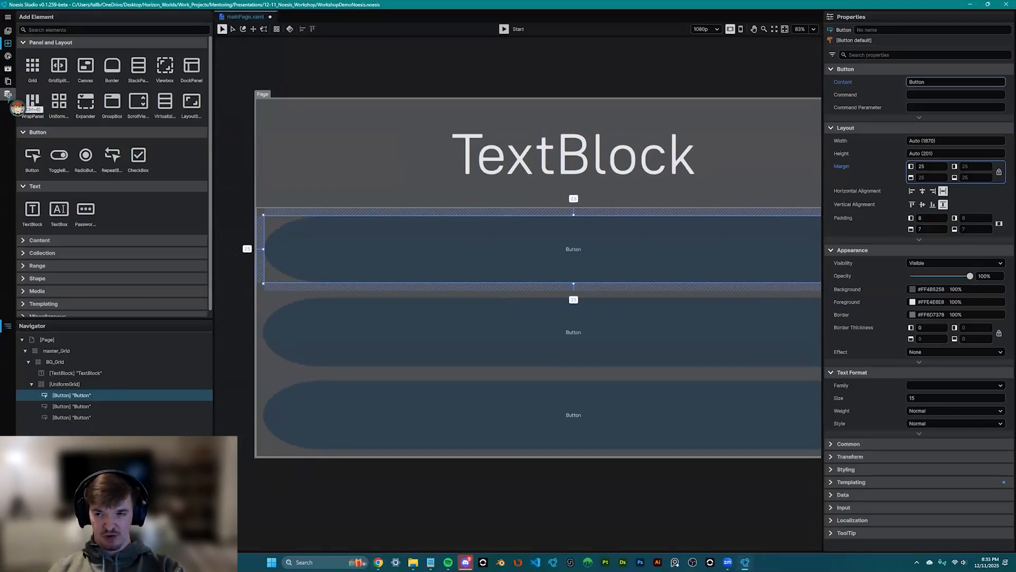
- Switch the left sidebar from Add Element to the Data panel
left_click(8, 94)
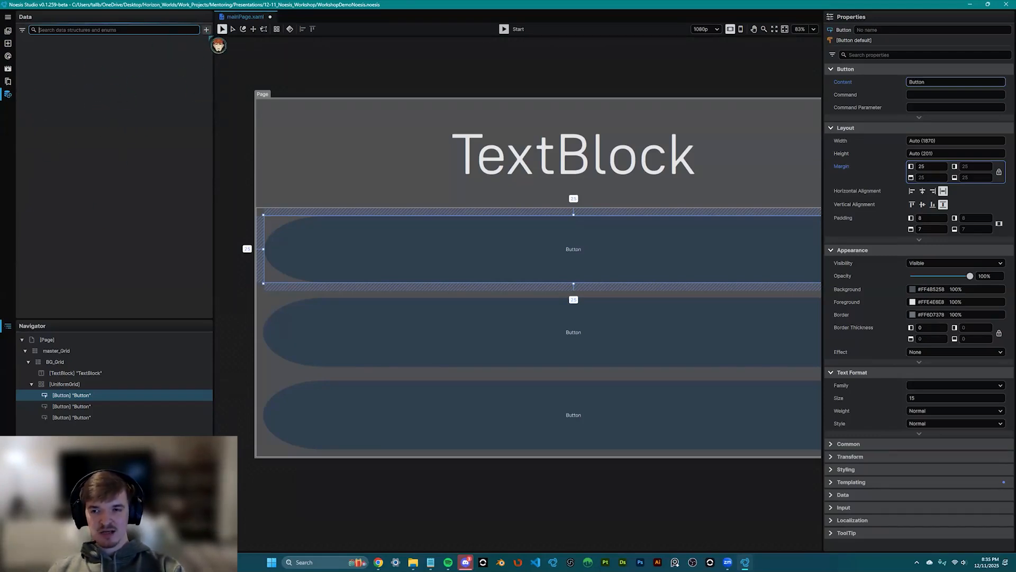
- Add a new data structure, keeping the default name MyStructure000
left_click(207, 30)
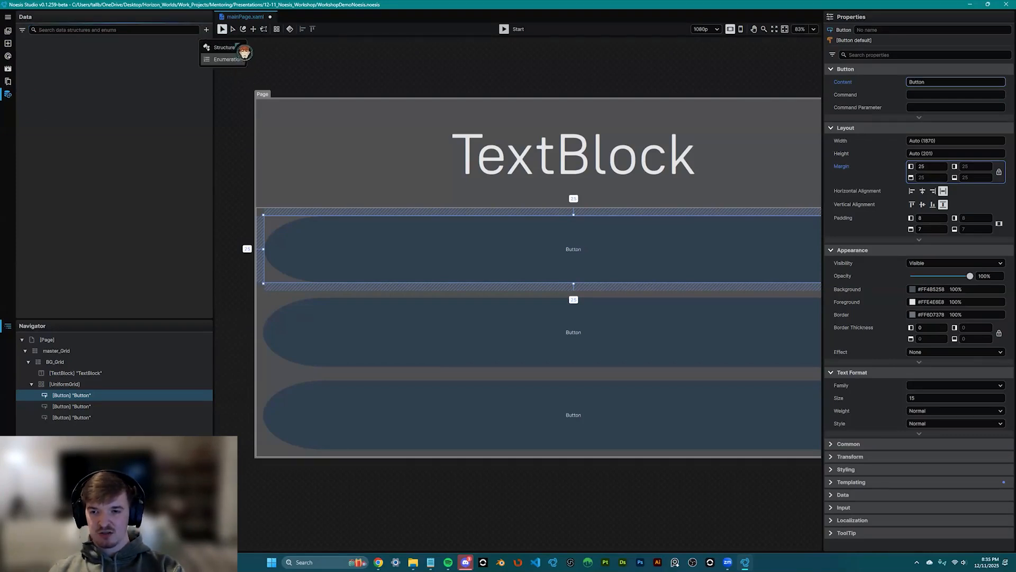
left_click(237, 48)
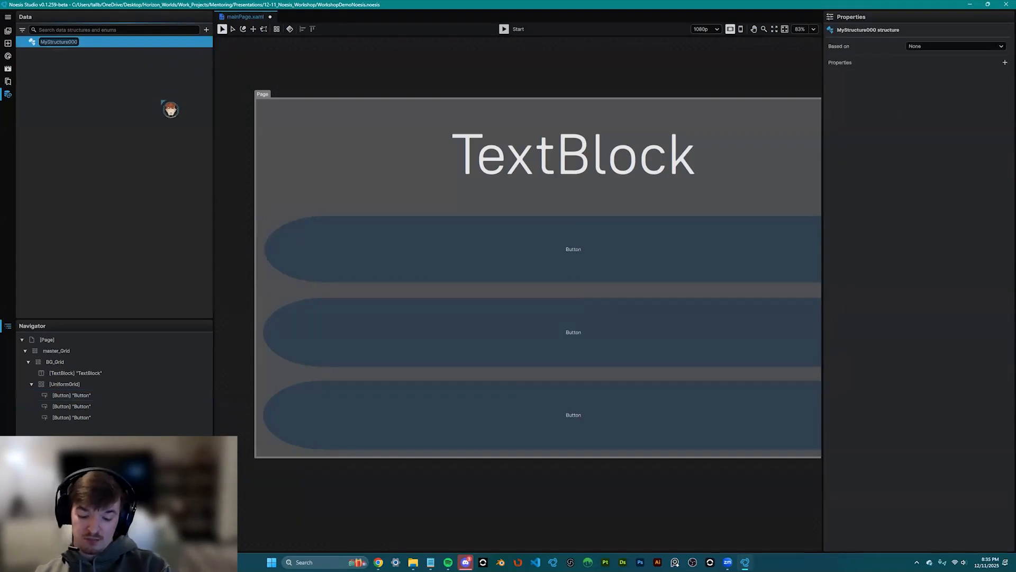
key("Return")
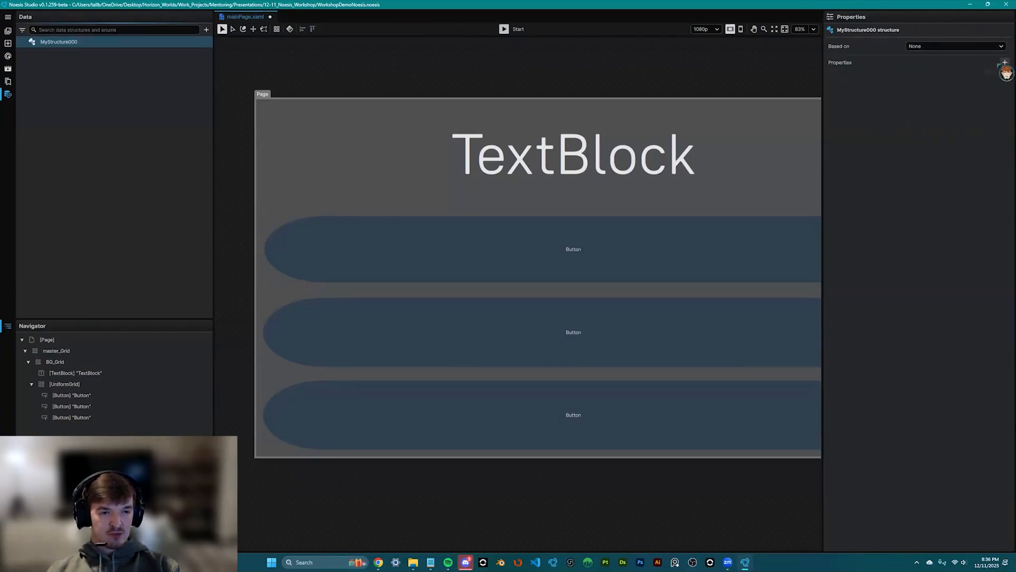
- Add a property to MyStructure000, name it displayString and change its type from Number to String
left_click(1005, 63)
scroll(646, 167, "down", 1)
left_click_drag(651, 163, 572, 151)
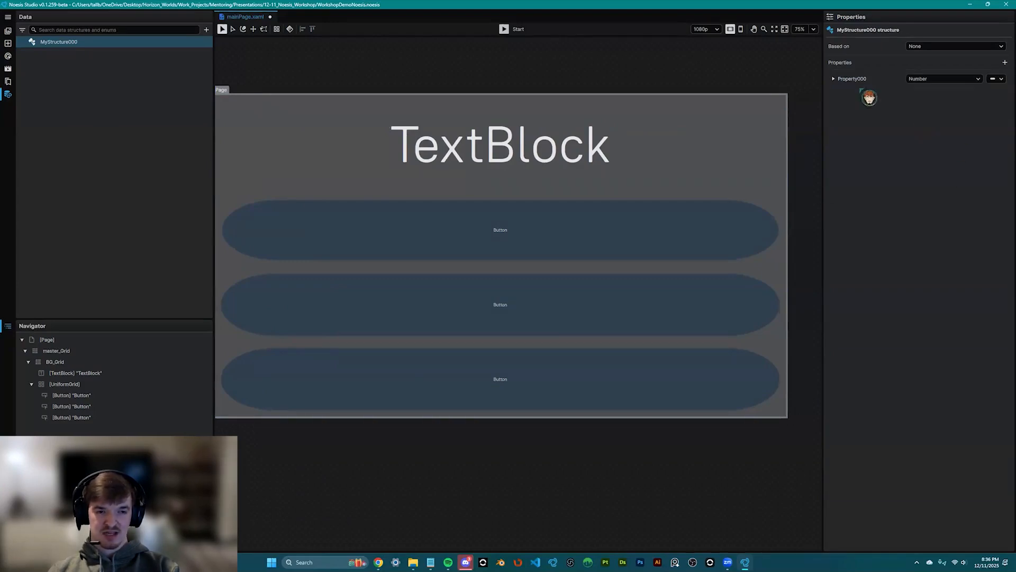
left_click(853, 78)
type("displayString")
key("Return")
left_click(941, 80)
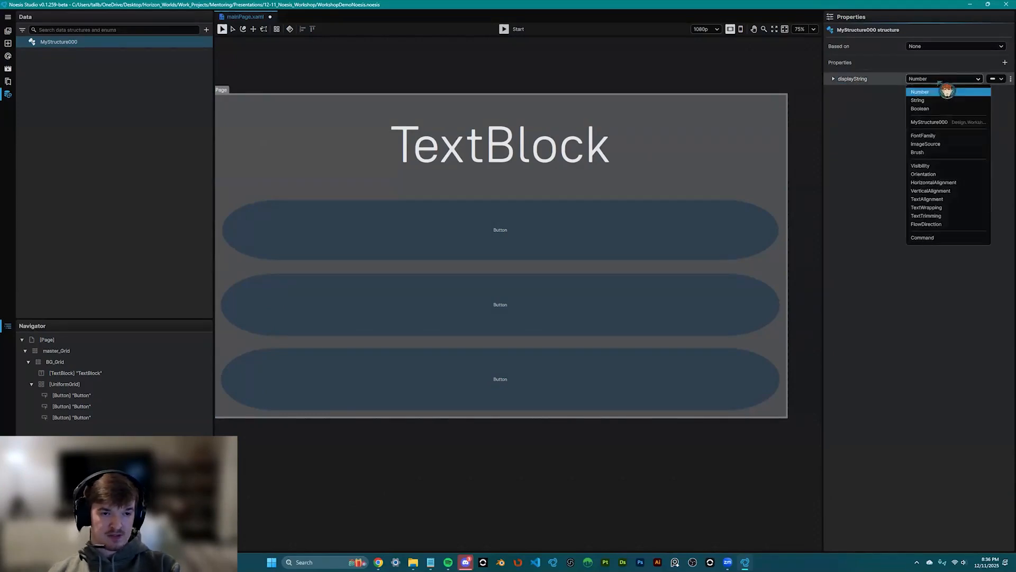
left_click(936, 100)
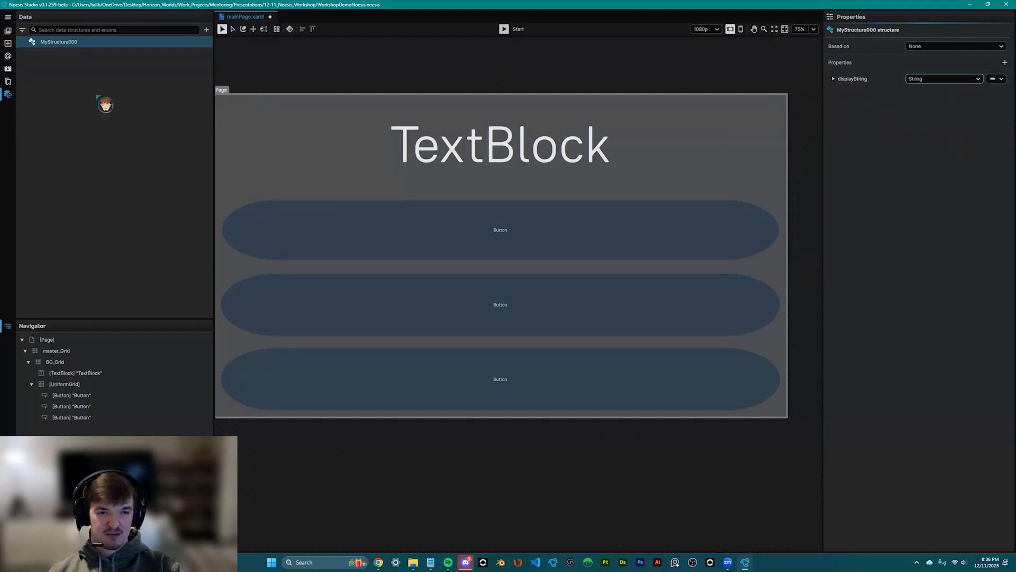
mouse_move(164, 40)
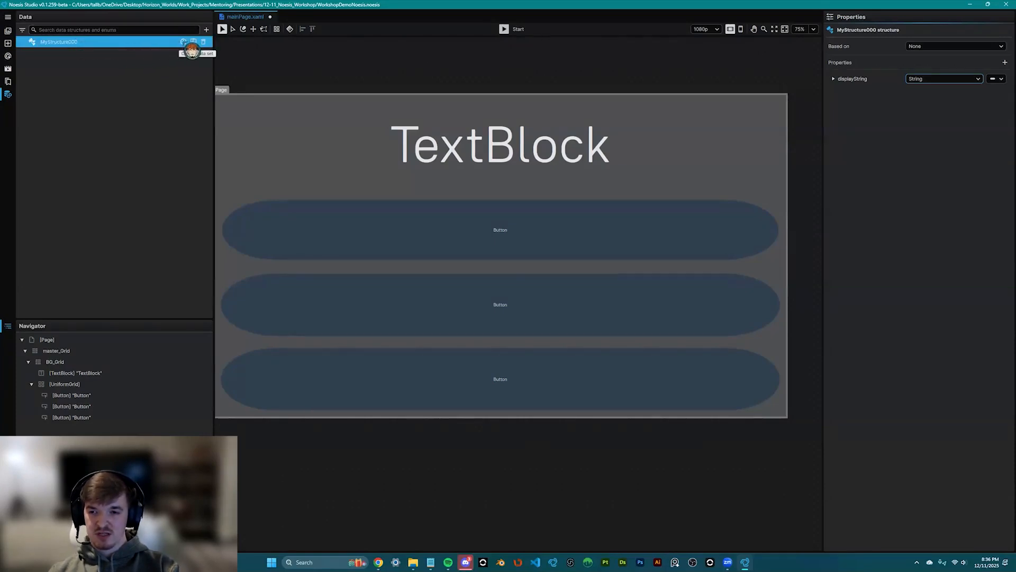
- Create data set MySet from MyStructure000 with displayString set to 'Hello world!'
left_click(184, 43)
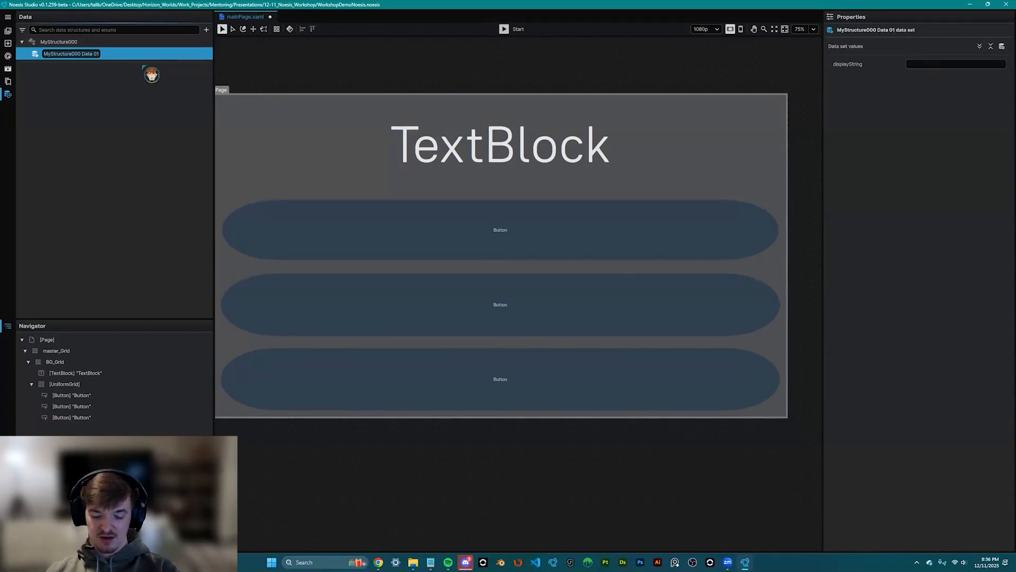
type("My")
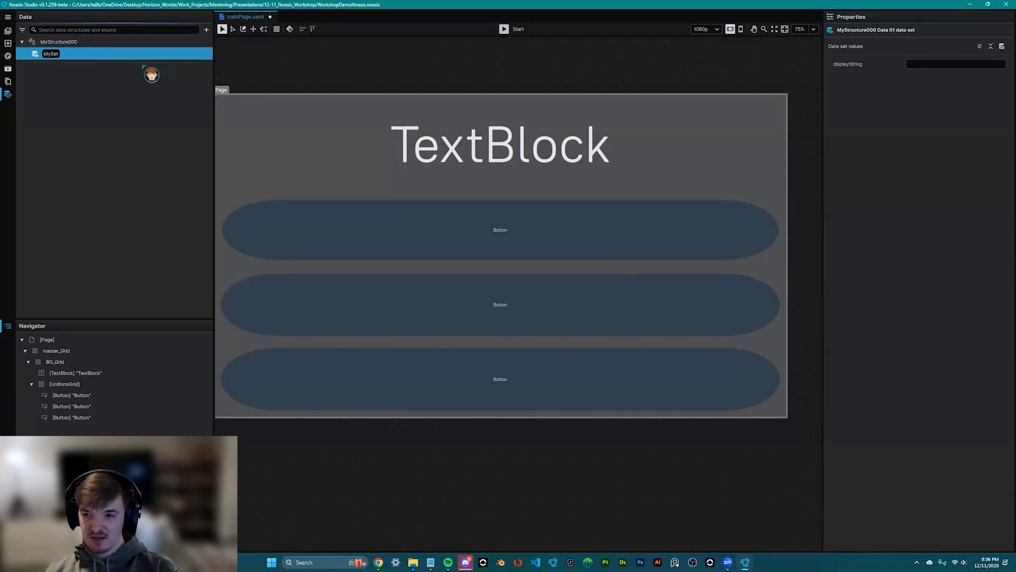
type("Set")
key("Return")
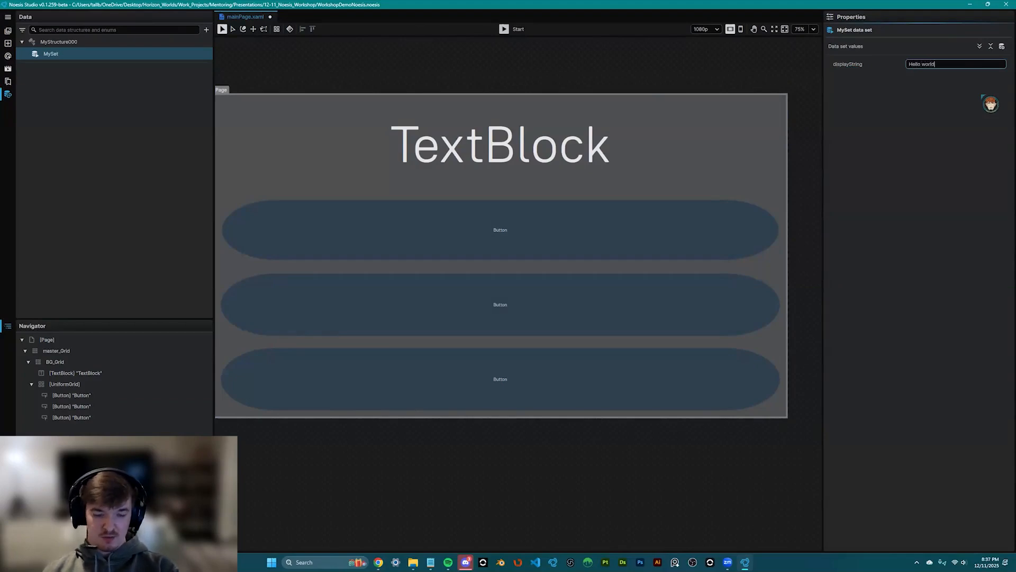
type("!")
key("Return")
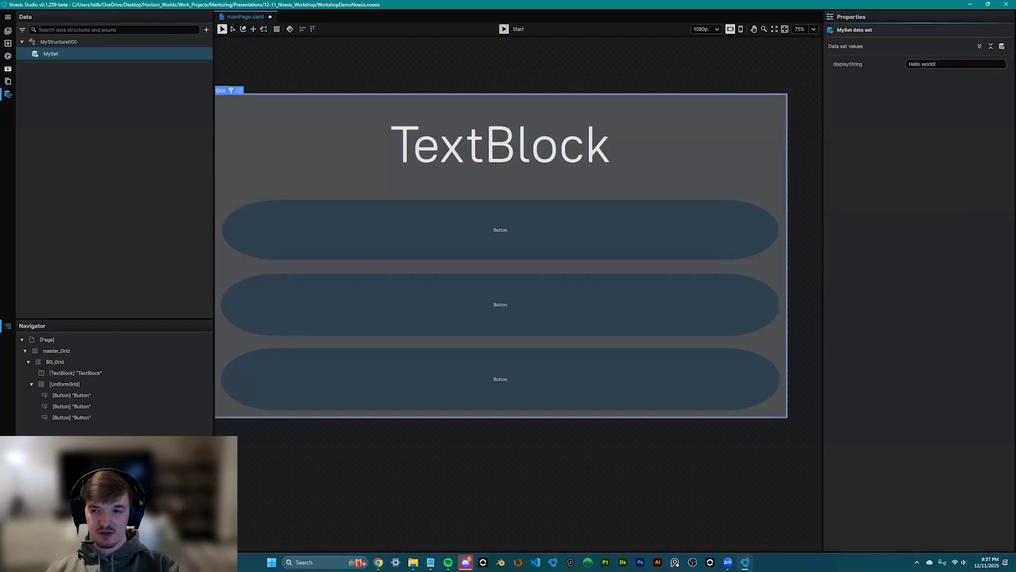
- Select the header TextBlock on the canvas to show its properties
scroll(471, 181, "down", 2)
scroll(477, 185, "up", 3)
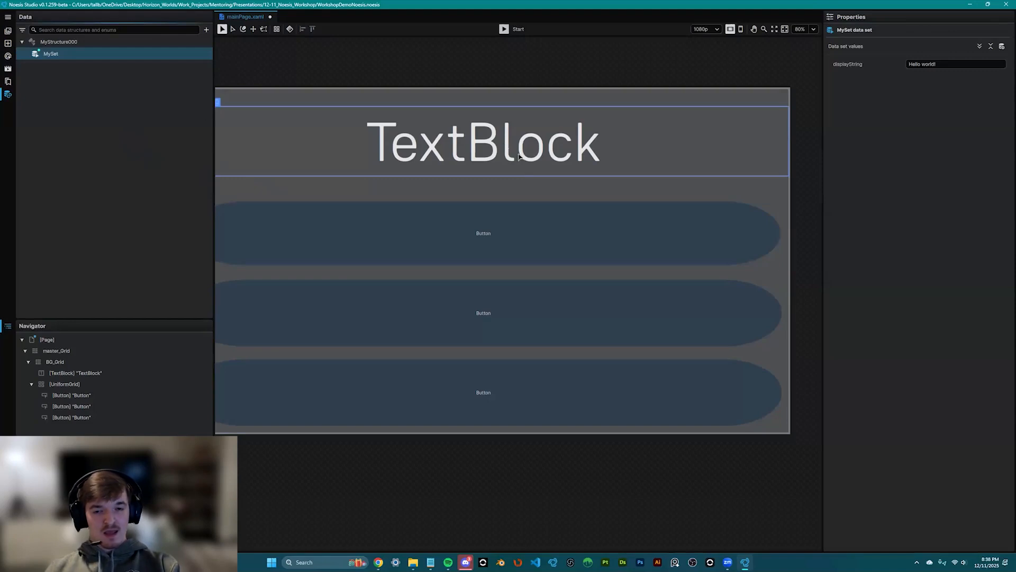
left_click(483, 143)
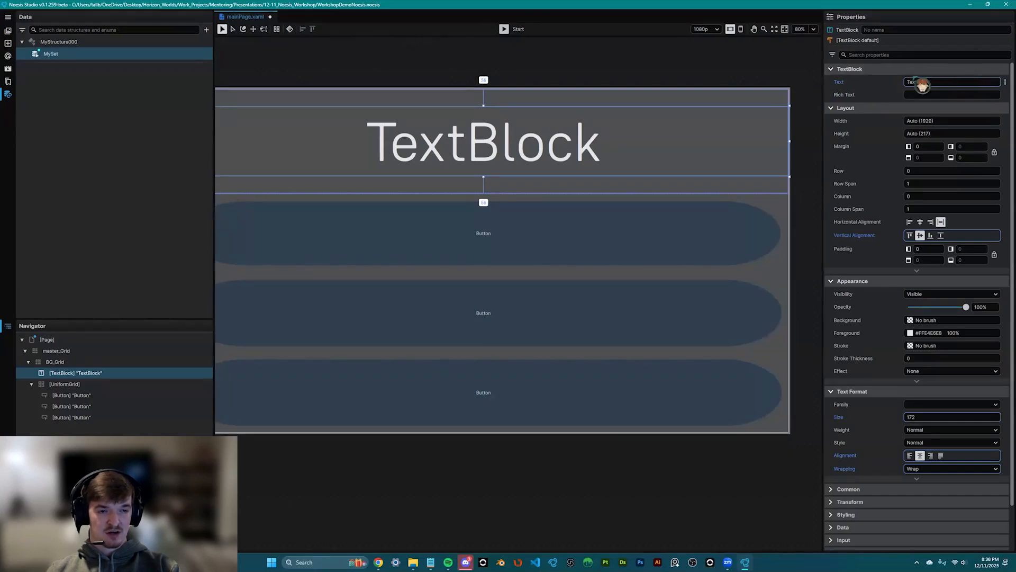
- Bind the header TextBlock's Text to MySet's displayString, so it shows 'Hello world!'
left_click(1005, 82)
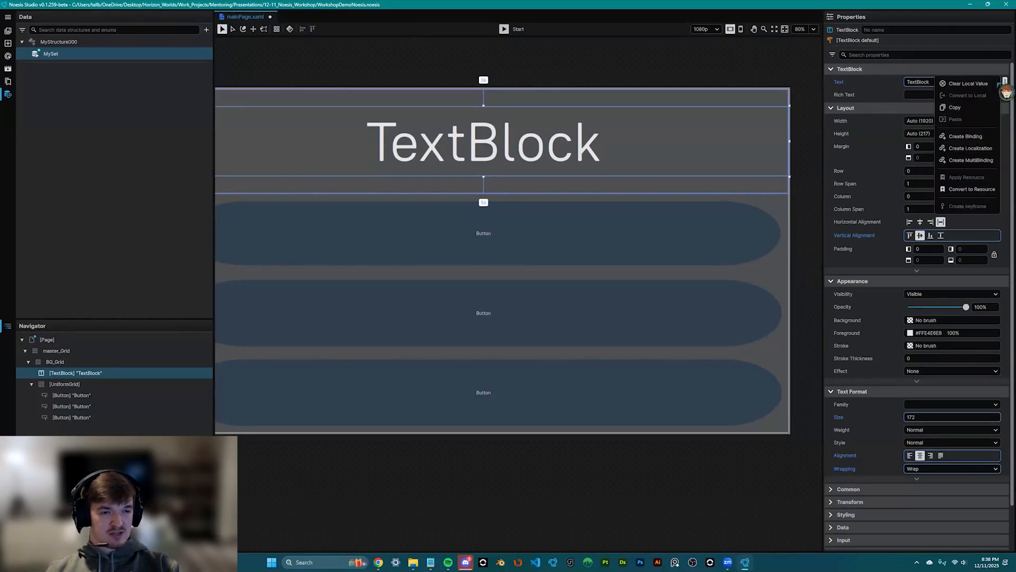
left_click(987, 137)
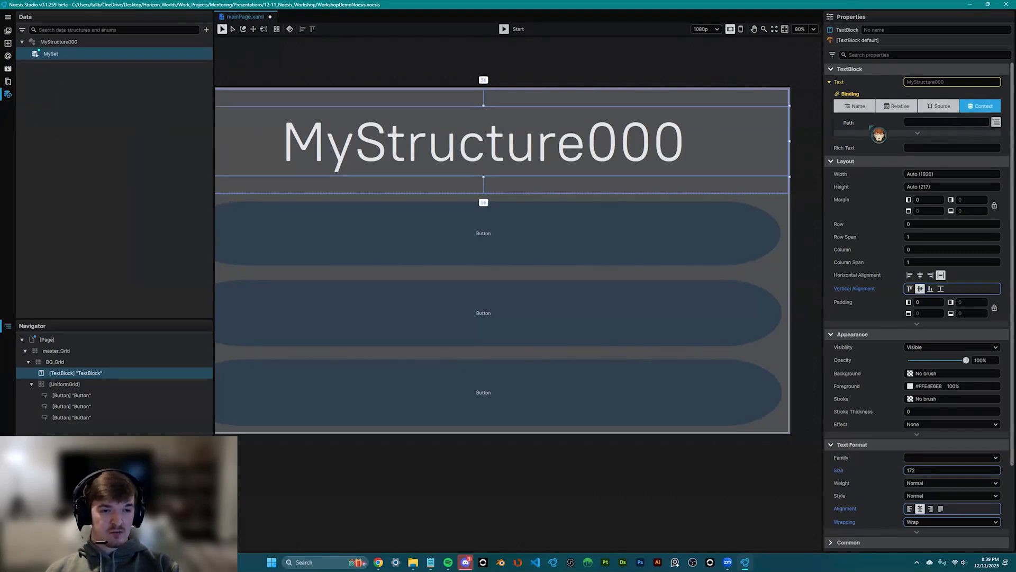
left_click(996, 123)
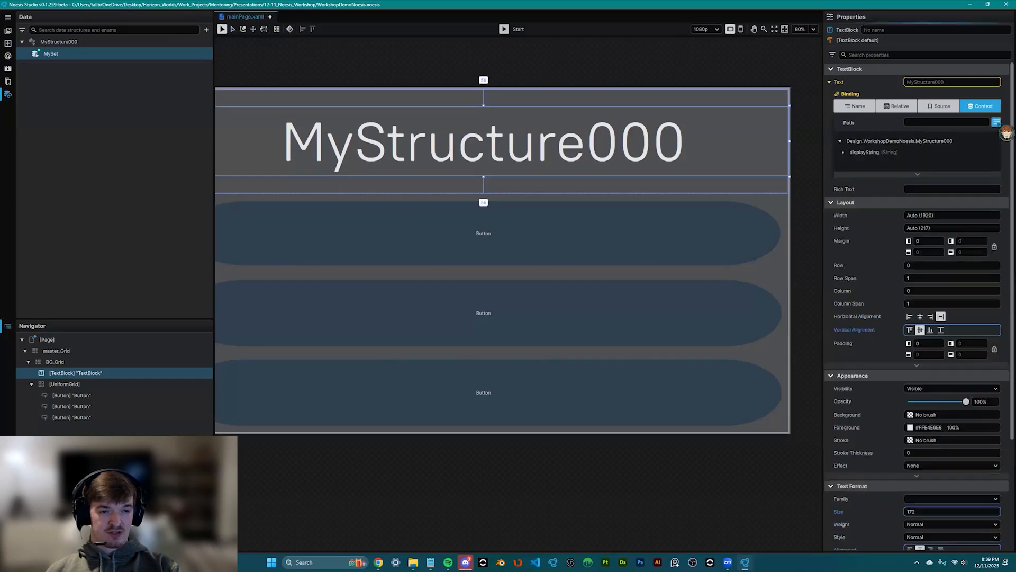
left_click(868, 152)
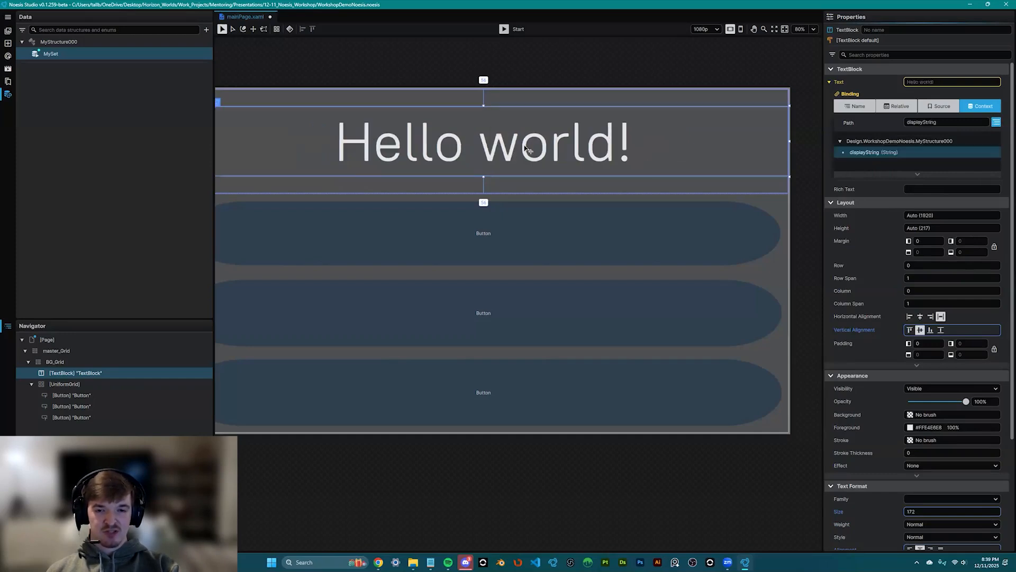
scroll(486, 157, "down", 1)
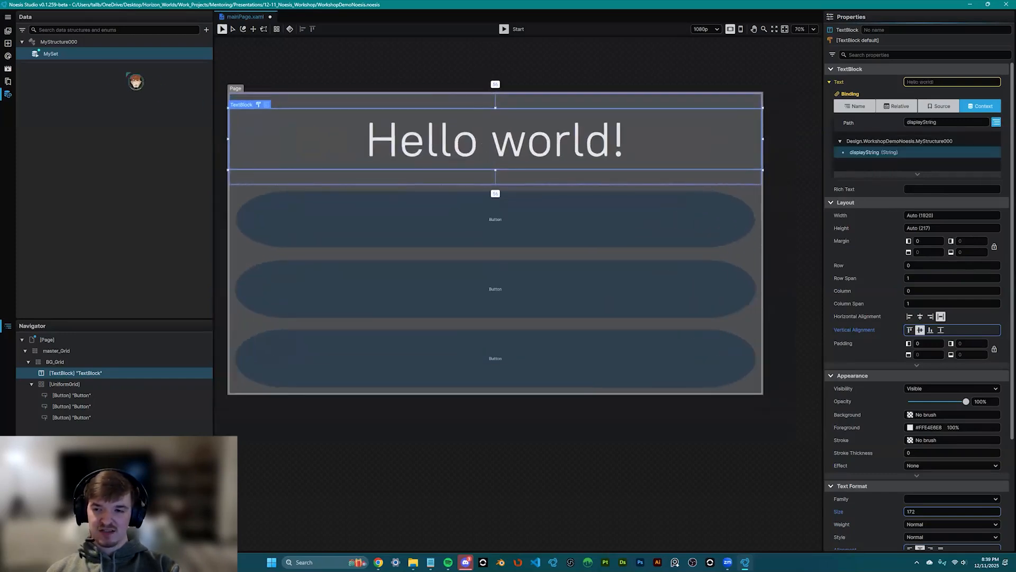
- Change MySet's displayString value to 'how's it going?' and reselect the header TextBlock
left_click(72, 55)
left_click(959, 65)
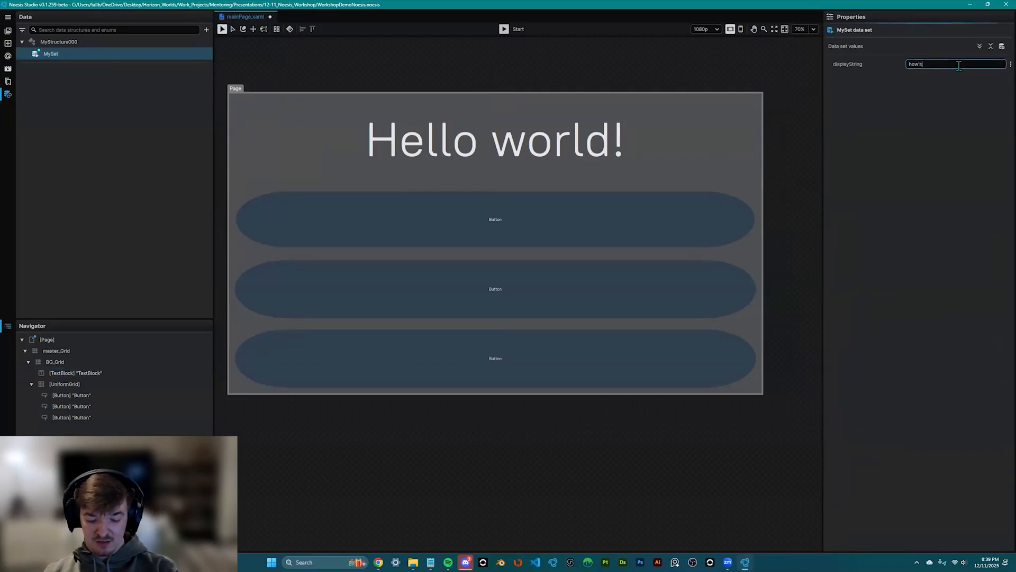
type("how's it going?")
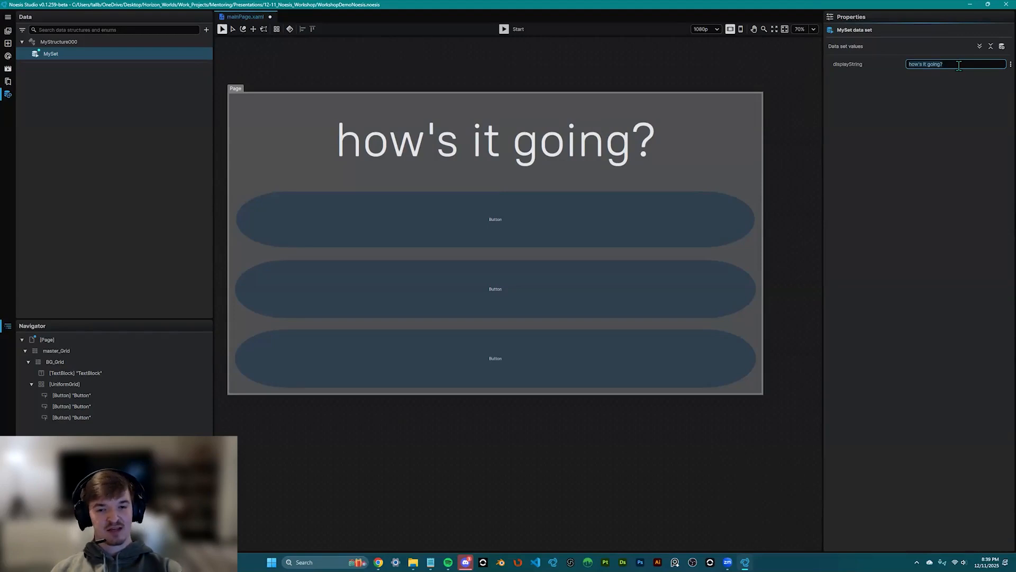
left_click(516, 158)
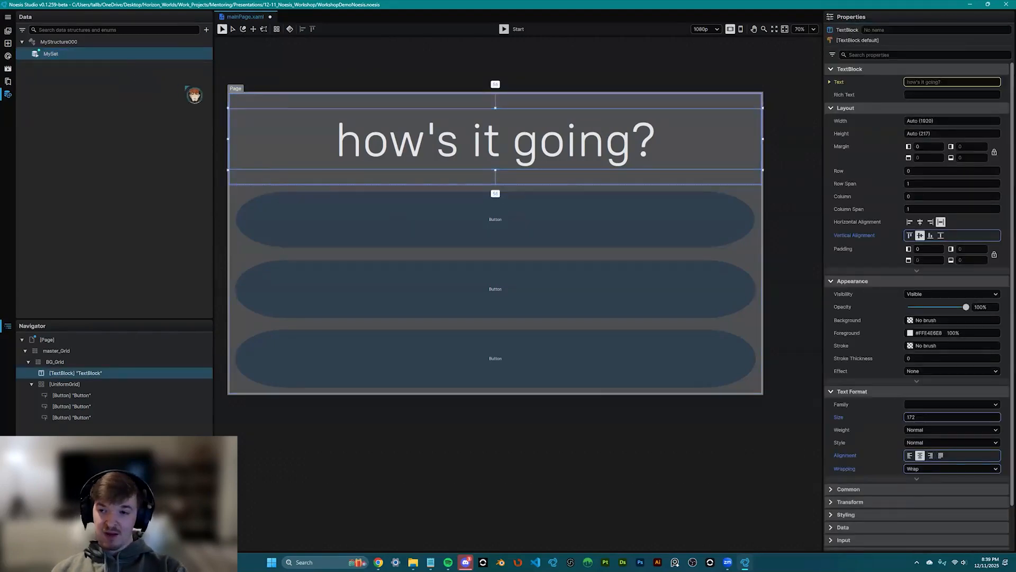
- Add a Command-typed property named command to MyStructure000, then view MySet's values
left_click(159, 42)
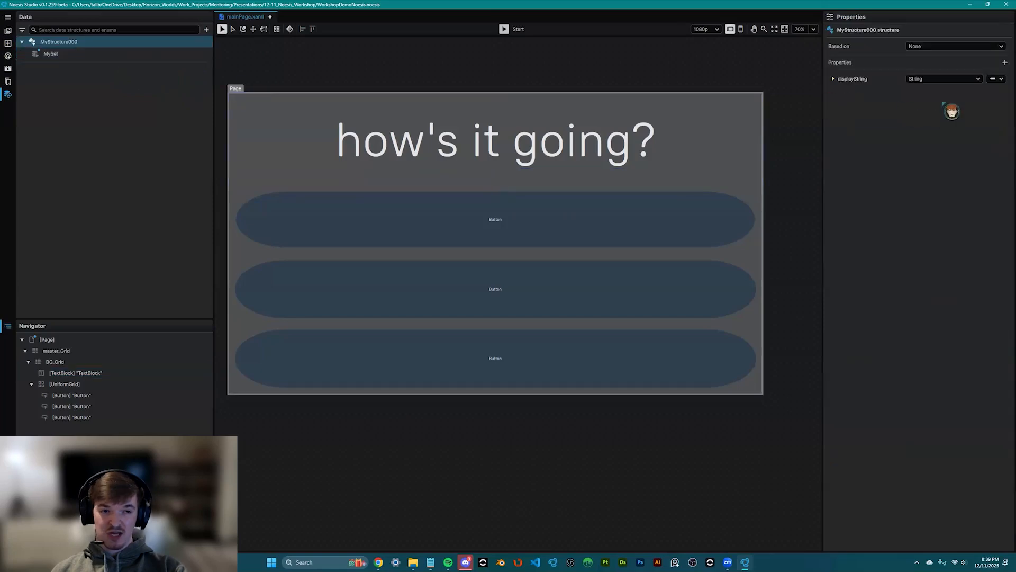
left_click(1004, 62)
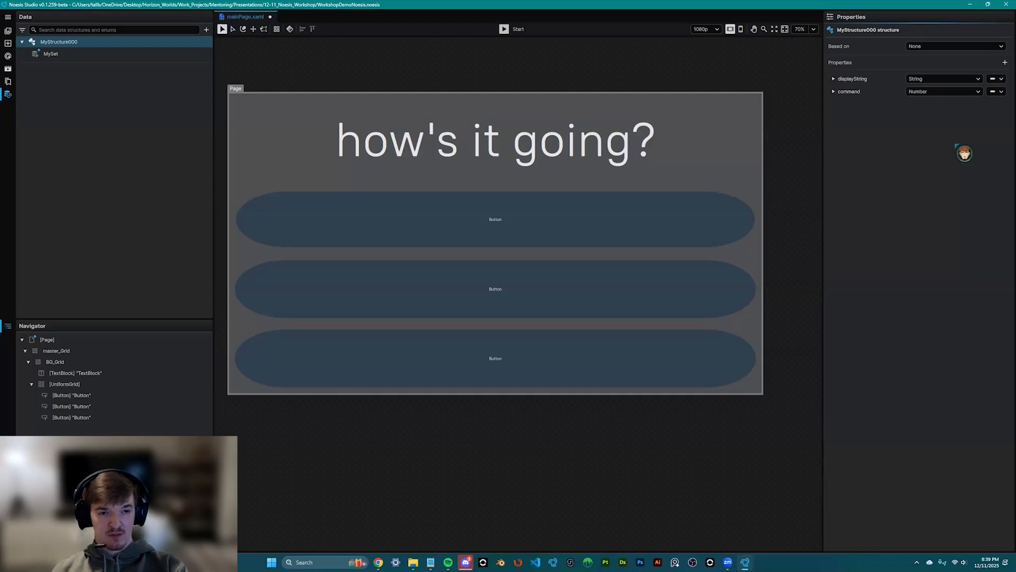
left_click(971, 92)
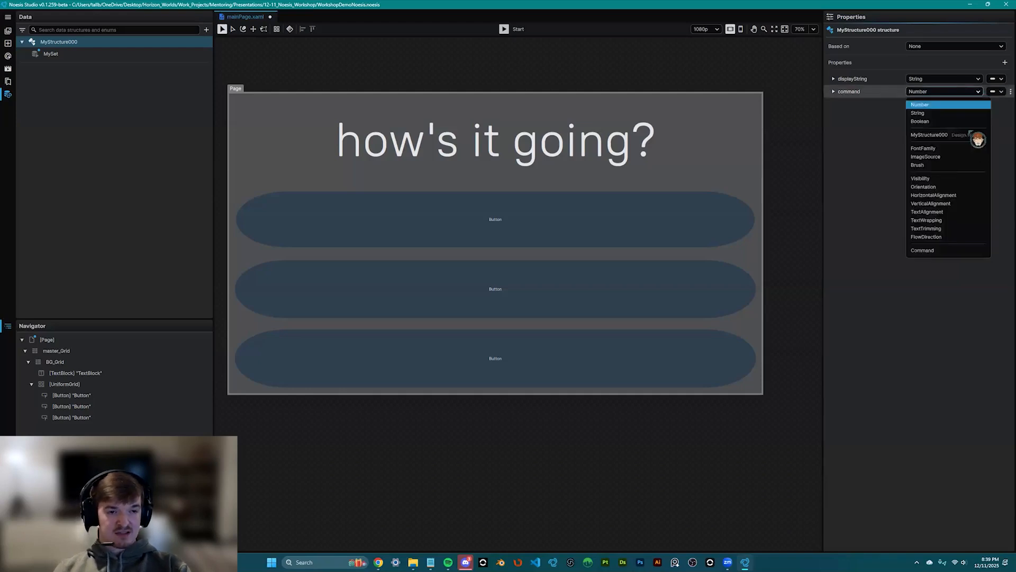
left_click(943, 250)
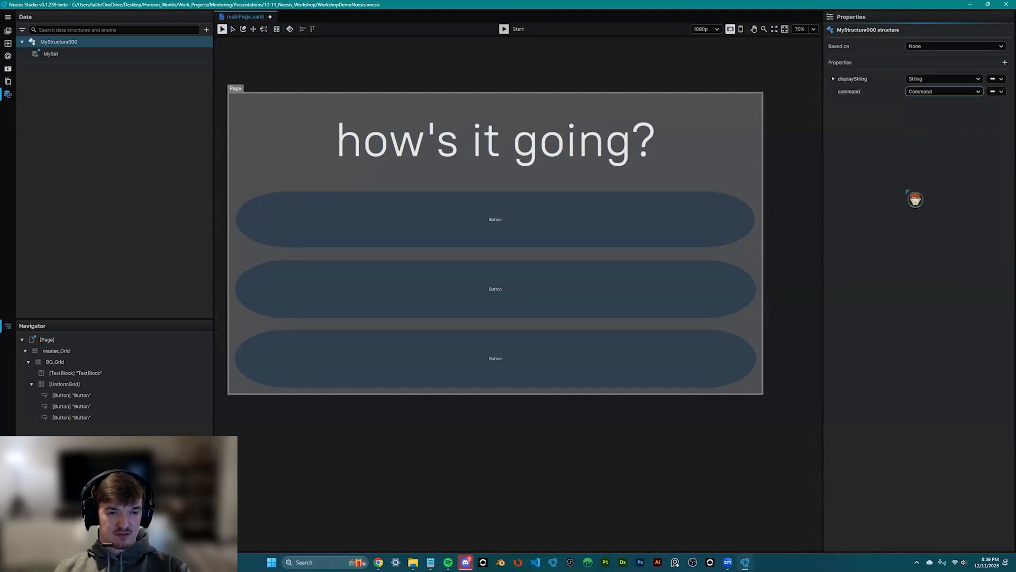
left_click(53, 54)
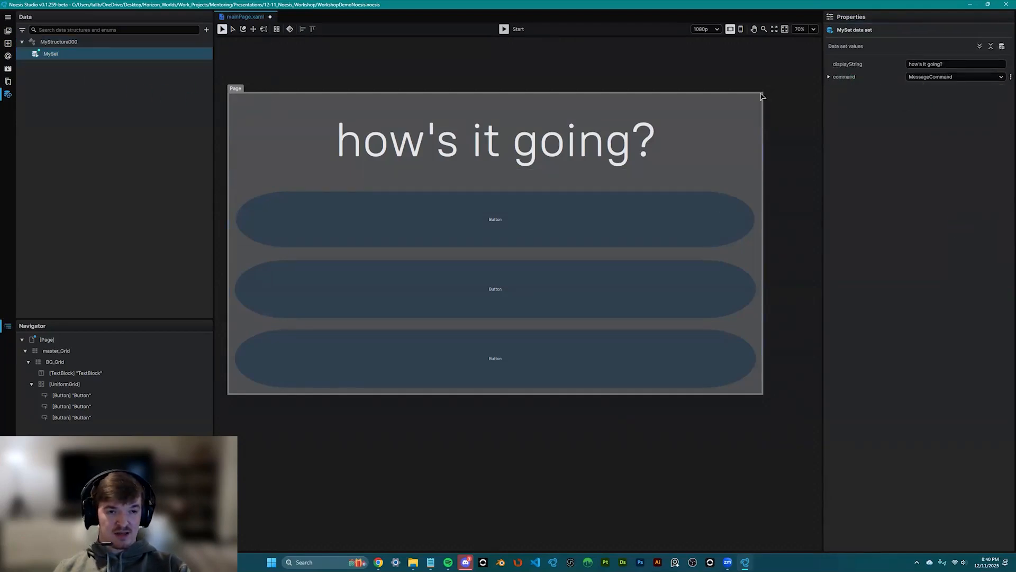
- Keep MySet's command as MessageCommand and bind the first button's Command to command
left_click(968, 79)
left_click(969, 80)
left_click(512, 241)
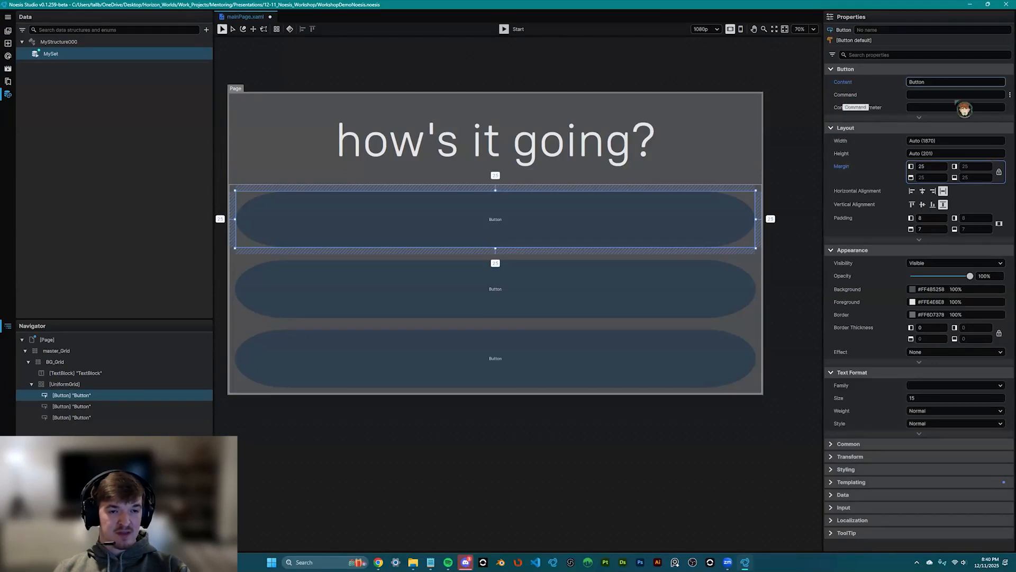
left_click(1009, 95)
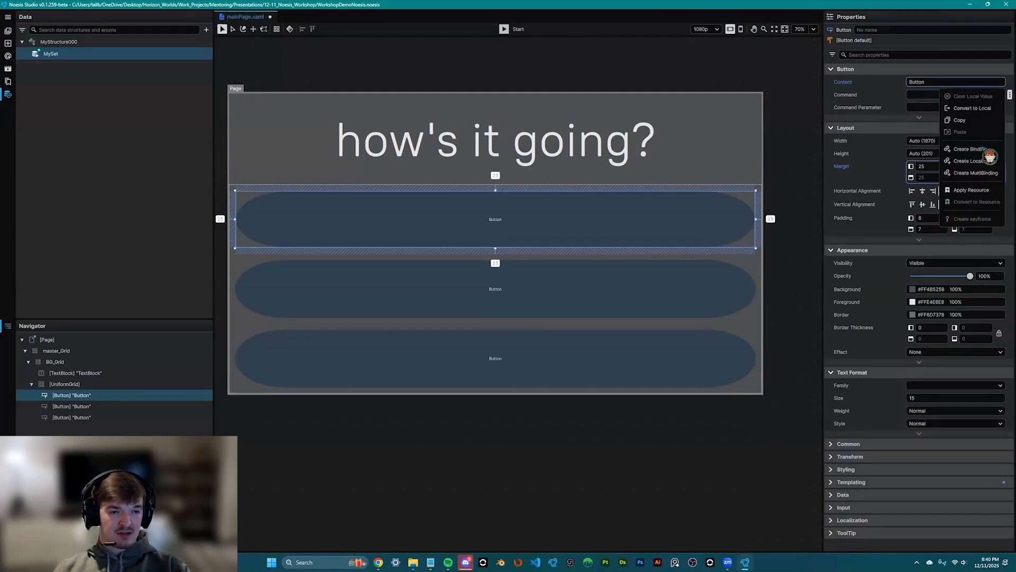
left_click(971, 149)
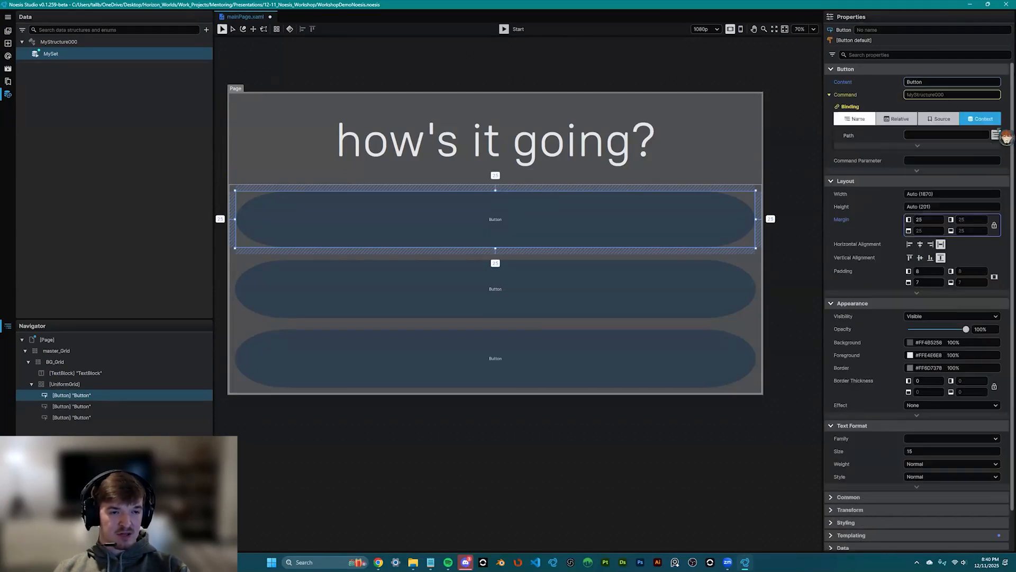
left_click(996, 135)
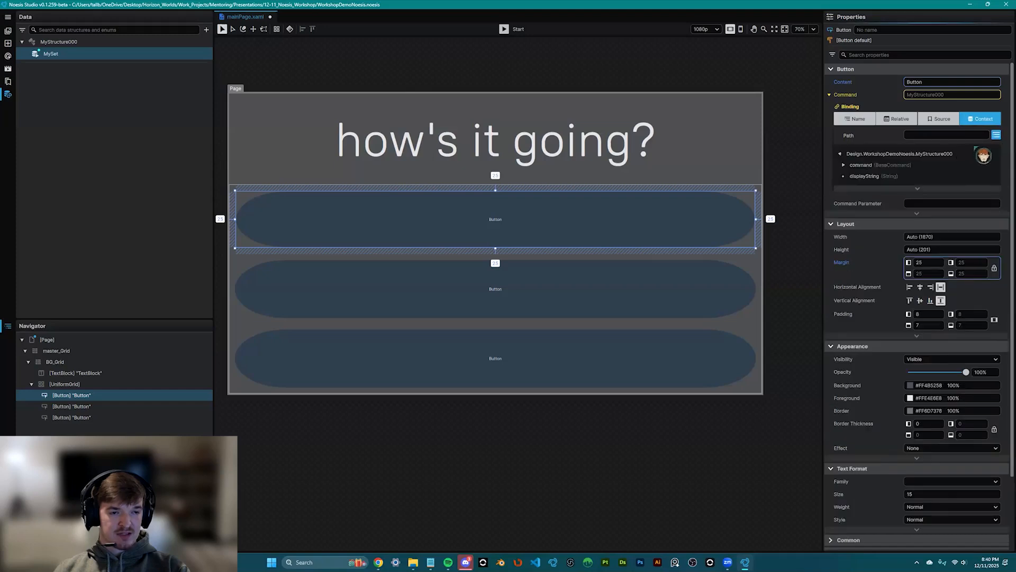
left_click(874, 169)
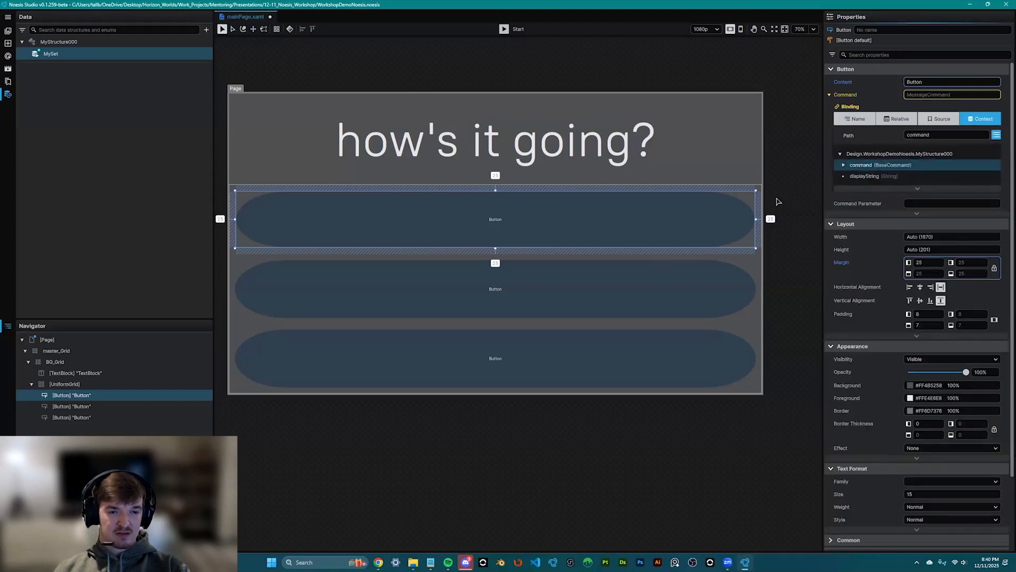
- Bind the second button's Command to the command property
left_click(492, 290)
right_click(953, 95)
left_click(979, 152)
left_click(997, 135)
left_click(875, 165)
- Bind the third button's Command to the command property, then start the live preview
left_click(655, 356)
left_click(654, 358)
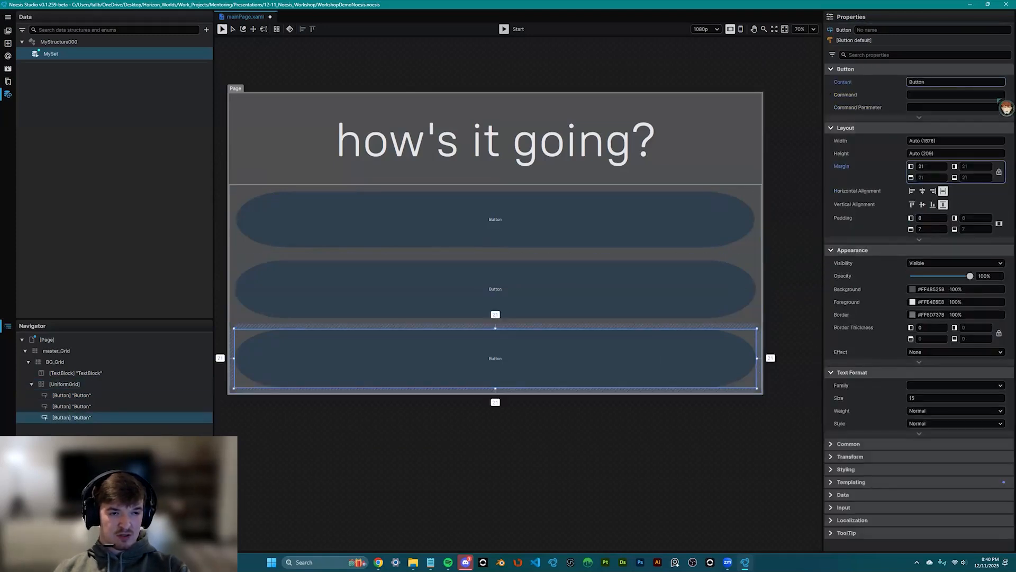
left_click(1010, 94)
left_click(970, 149)
left_click(997, 135)
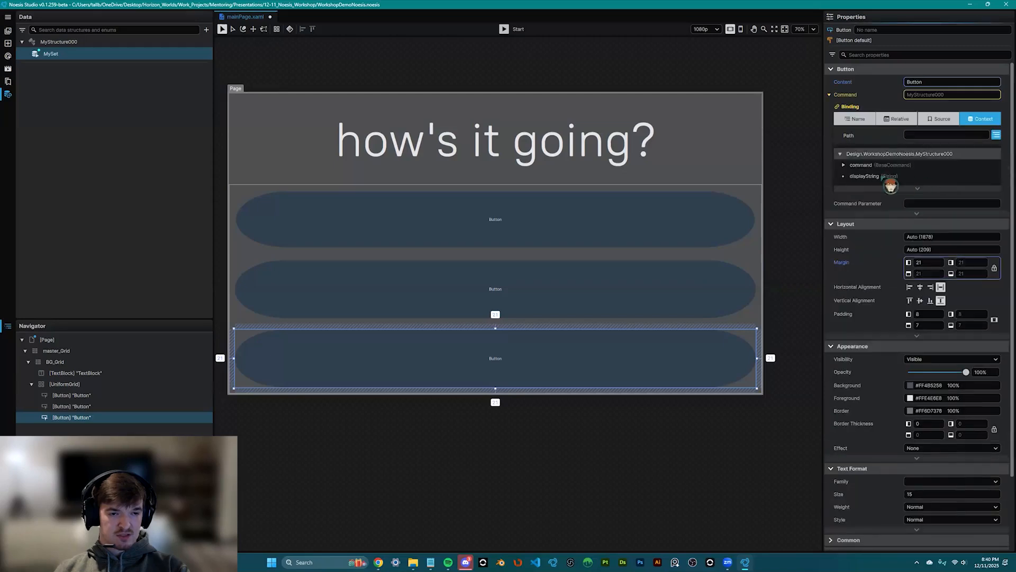
left_click(875, 166)
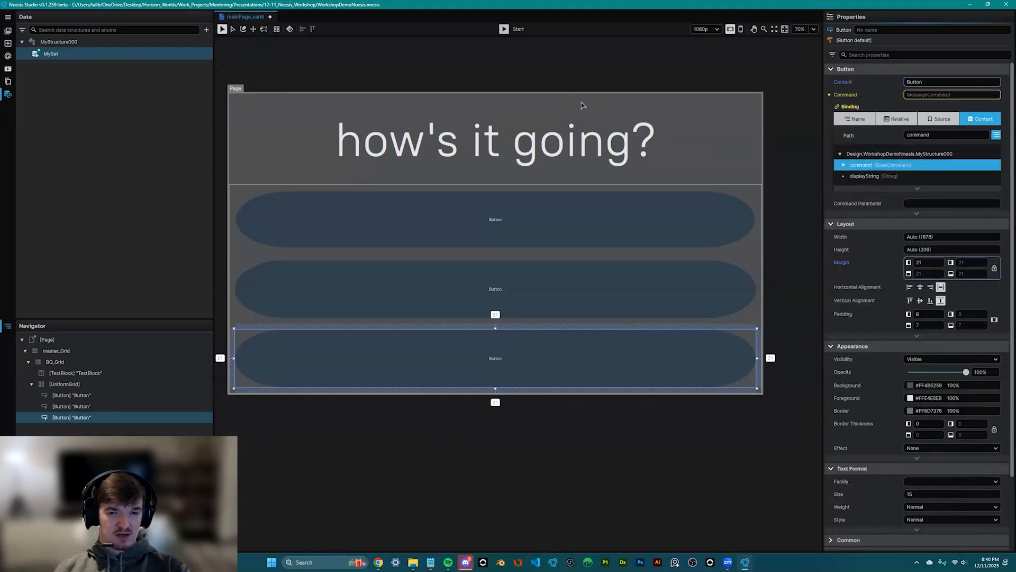
left_click(514, 30)
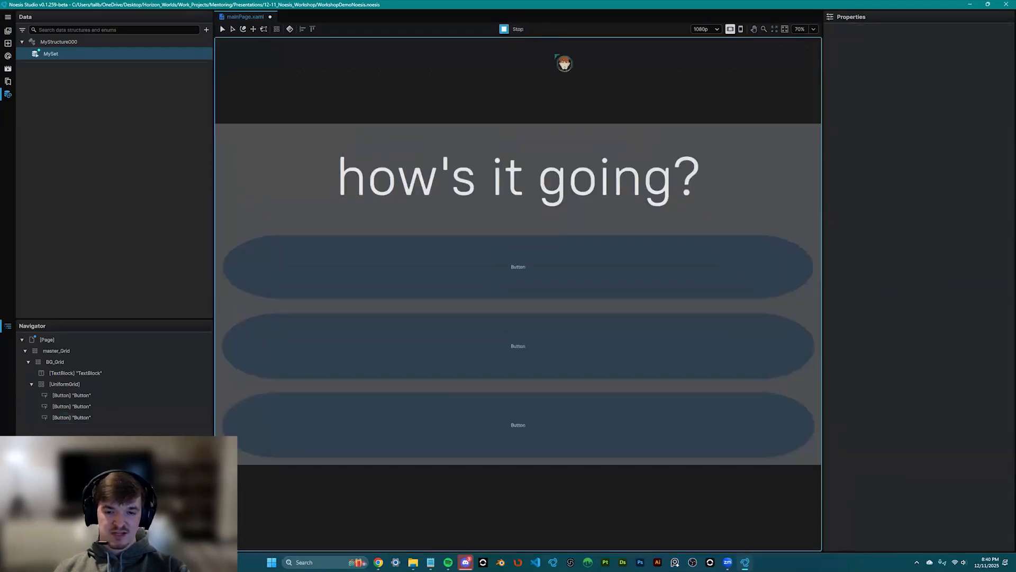
- Test the top and middle buttons, seeing 'Command Executed – No Parameter', then stop the preview
left_click(545, 271)
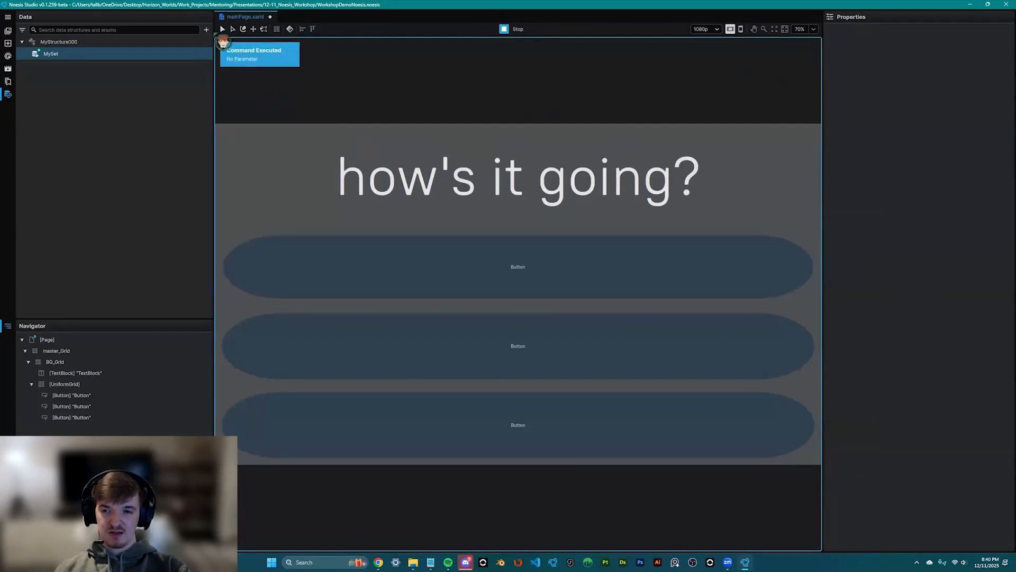
left_click(524, 358)
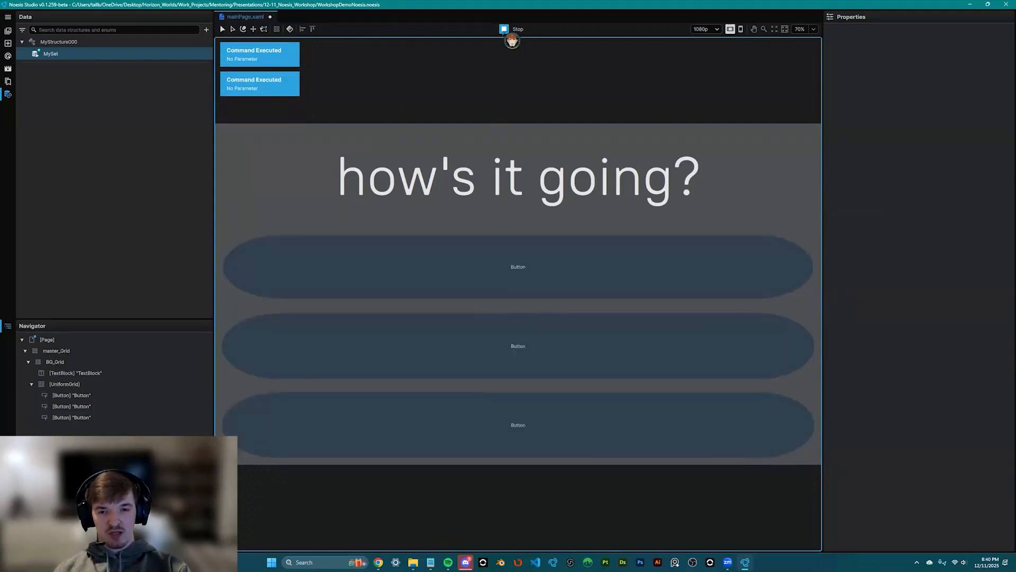
left_click(504, 29)
scroll(491, 203, "down", 1)
left_click_drag(491, 203, 529, 243)
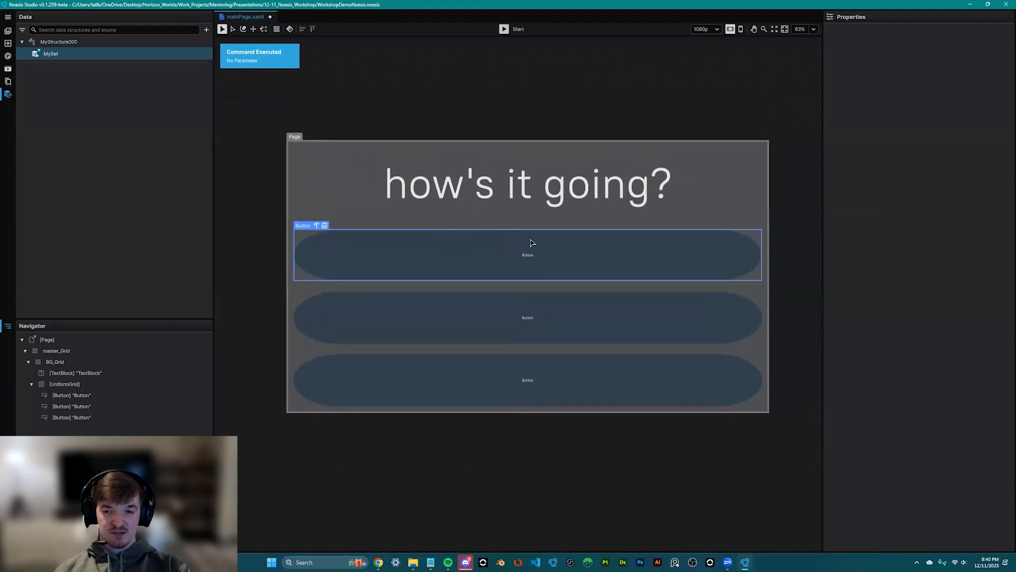
- Display the MySet data set's values in Properties, including the heading string "how's it going?"
scroll(529, 243, "up", 2)
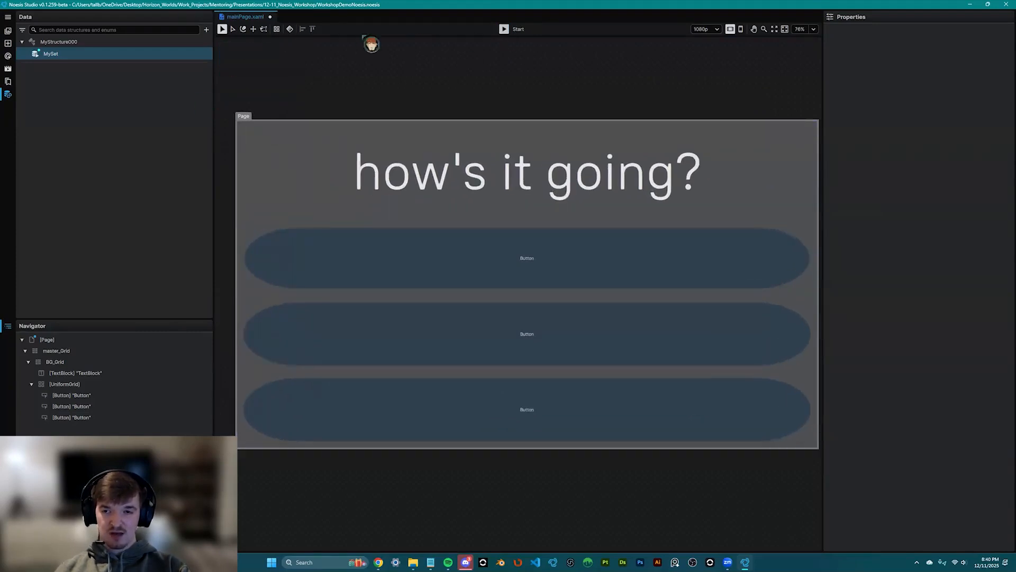
left_click(52, 55)
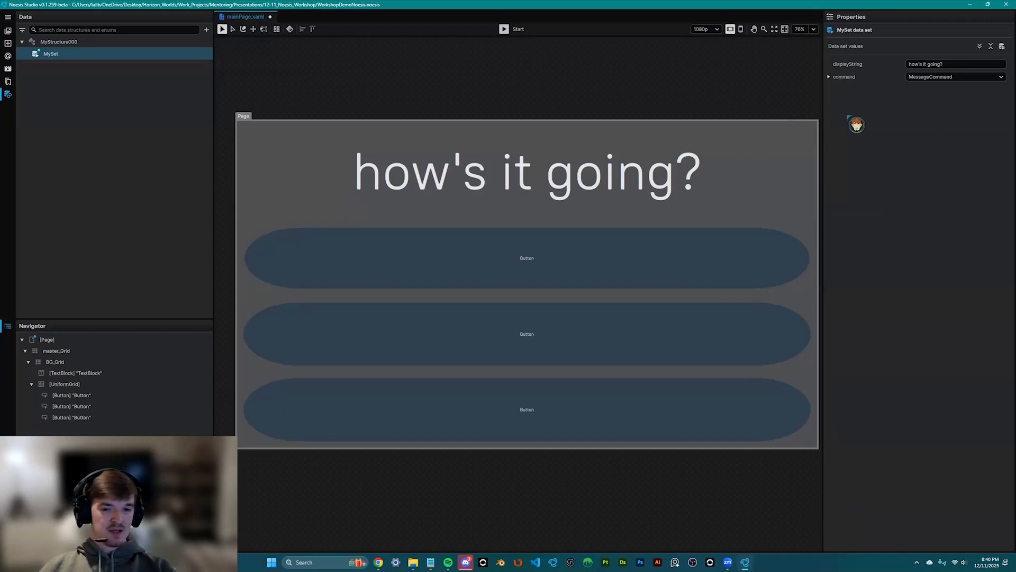
scroll(466, 317, "down", 2)
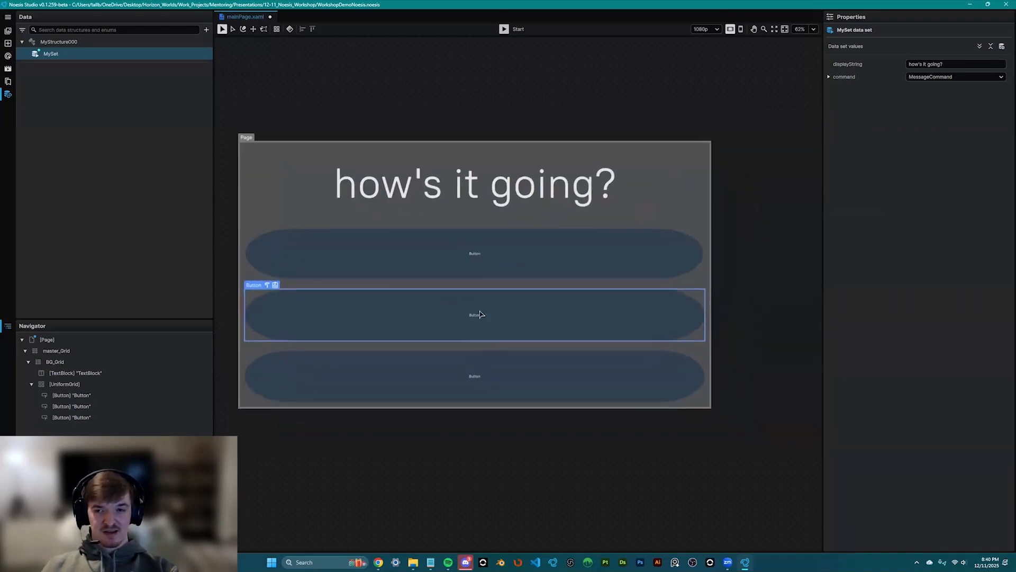
scroll(496, 344, "up", 1)
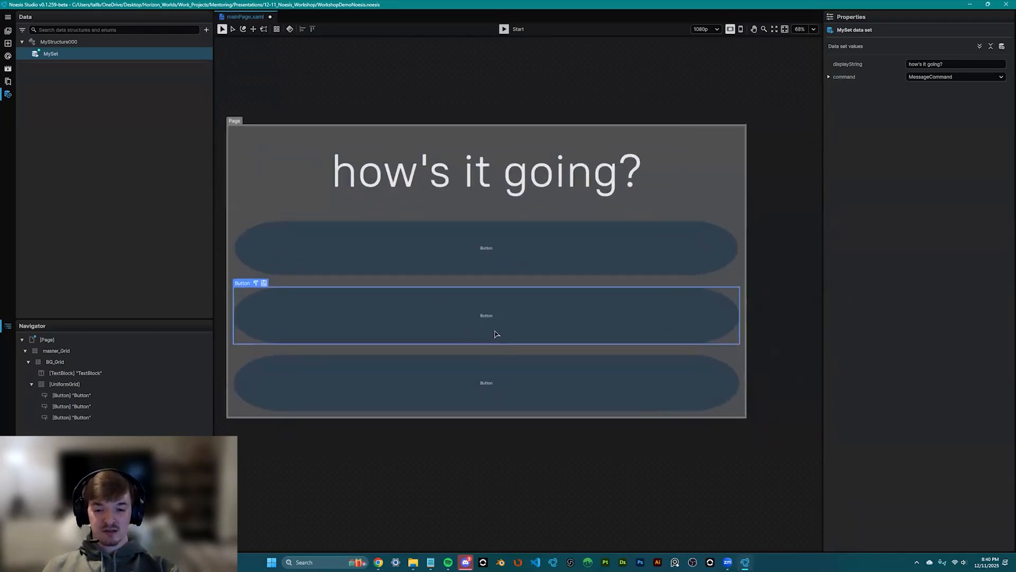
scroll(496, 334, "up", 1)
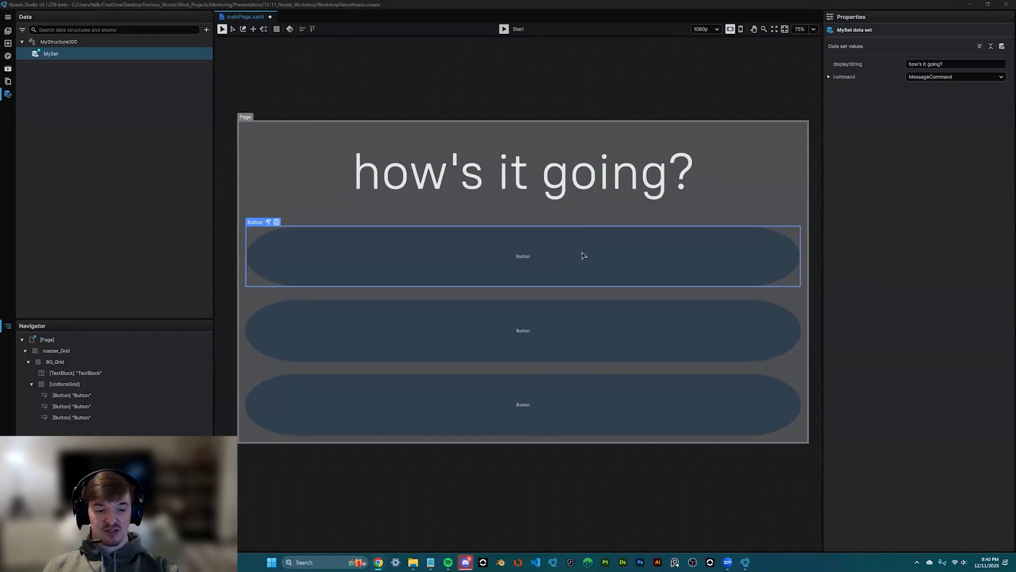
scroll(550, 279, "up", 1)
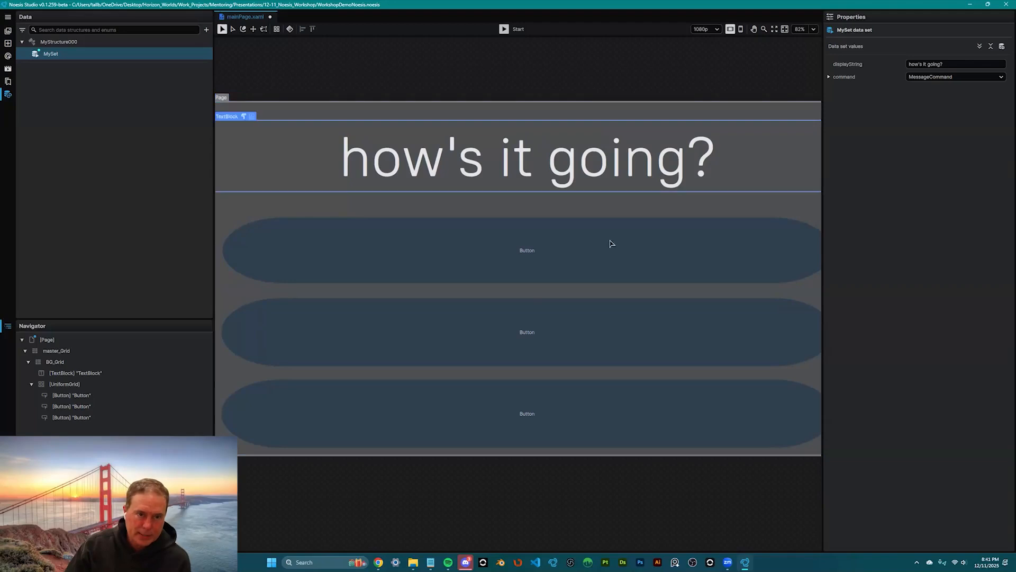
- Set the first, second and third buttons' Command Parameters to Start, Middle and End, then run the preview
left_click(572, 276)
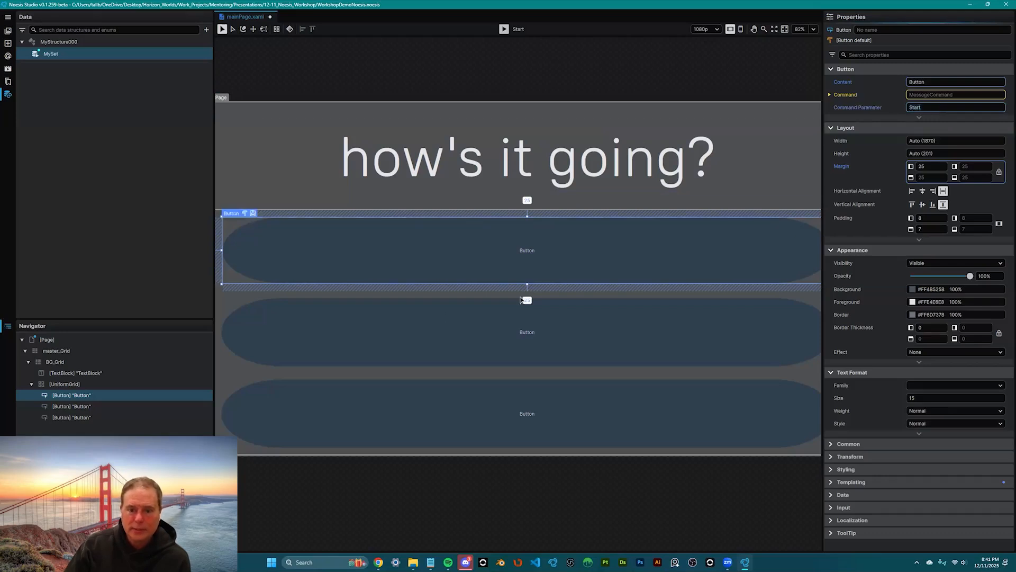
left_click(752, 323)
left_click(930, 107)
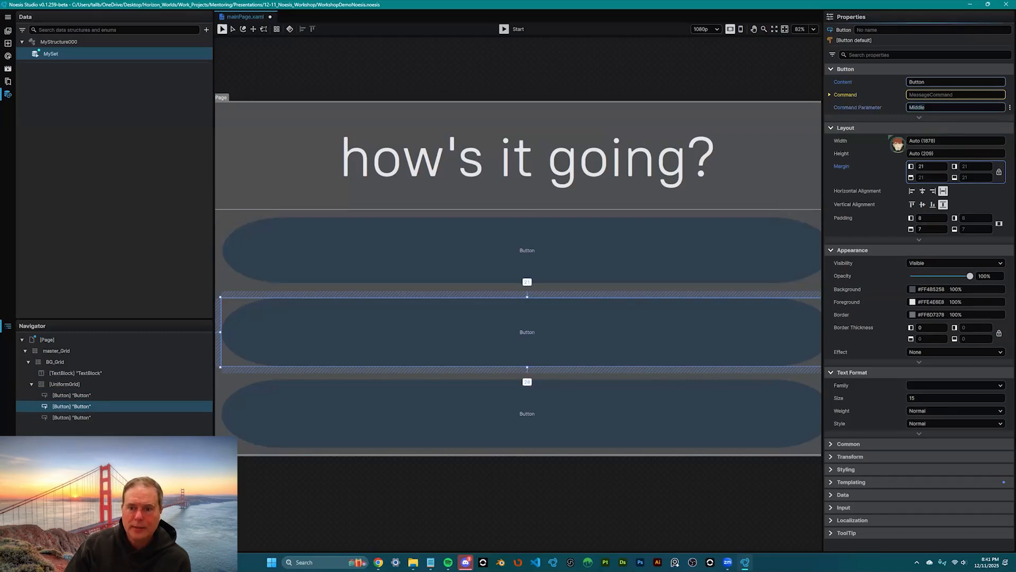
left_click(661, 391)
left_click(922, 105)
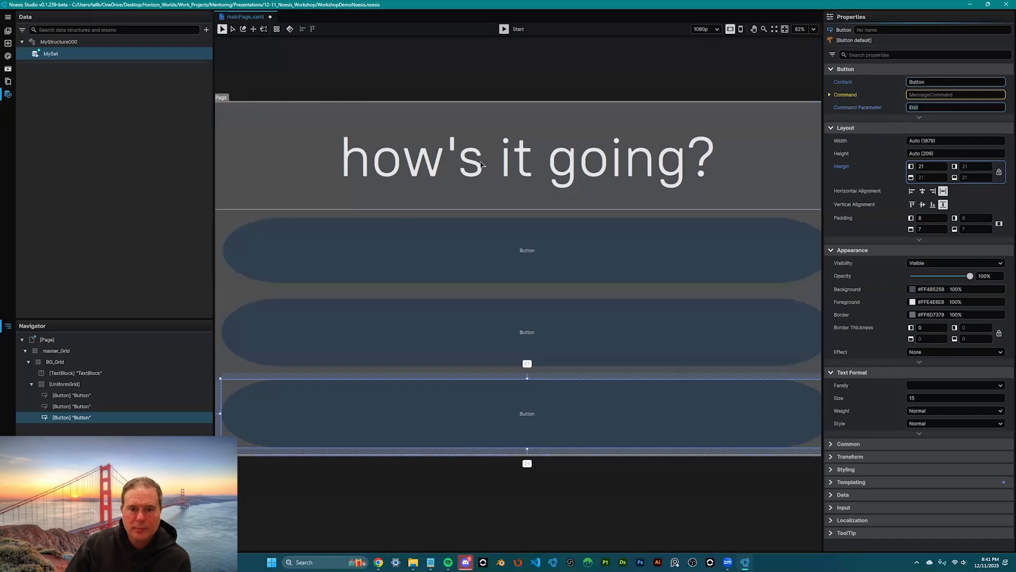
left_click(518, 30)
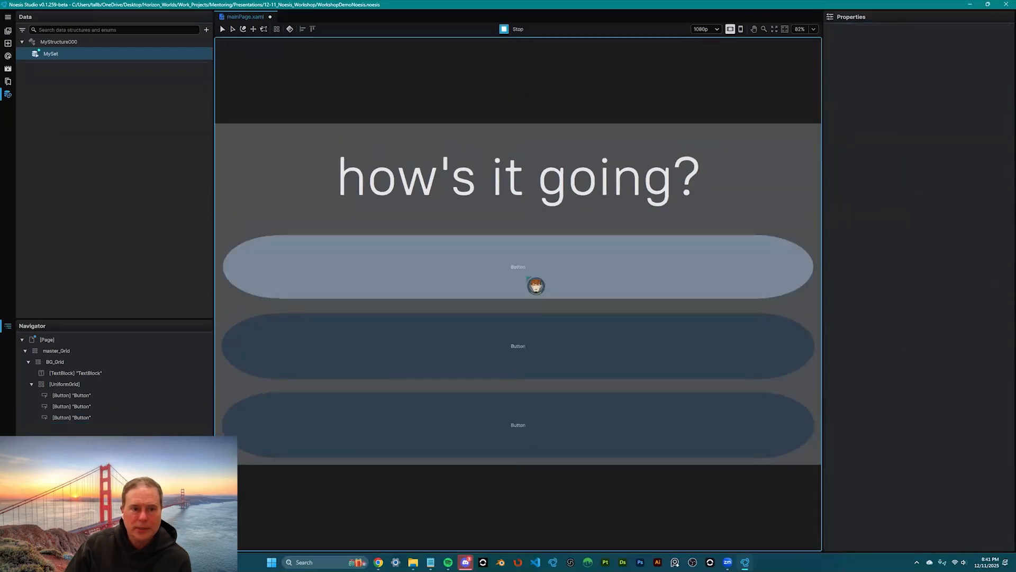
- Press the top, middle and bottom preview buttons twice each; the toasts report Start, Middle and End
left_click(527, 277)
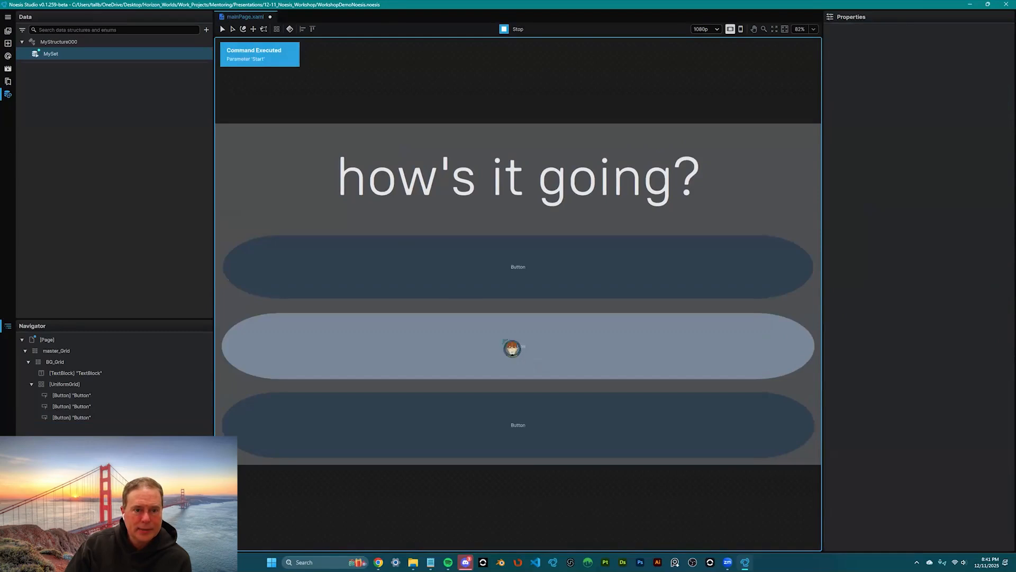
left_click(512, 350)
left_click(478, 407)
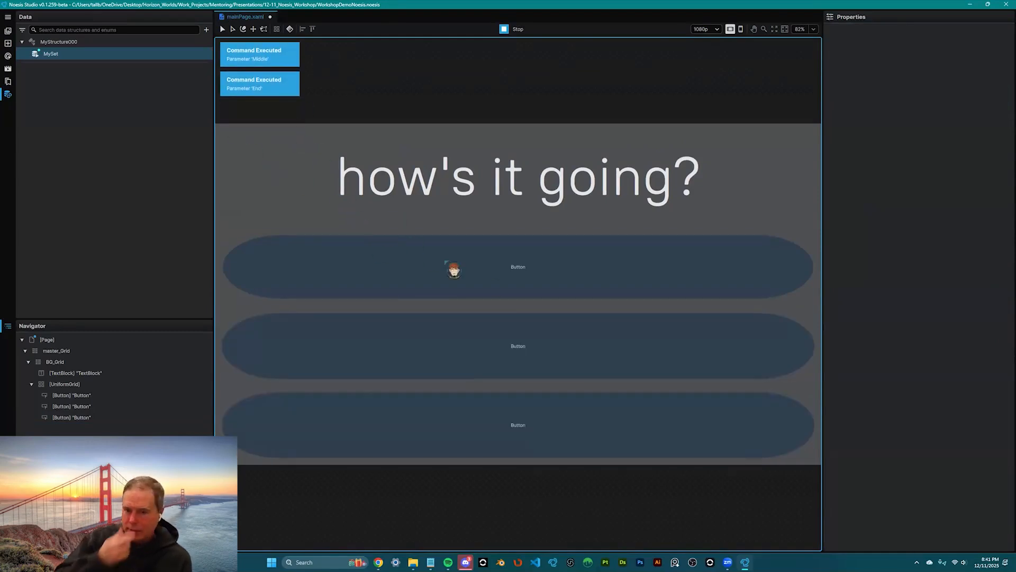
left_click(556, 275)
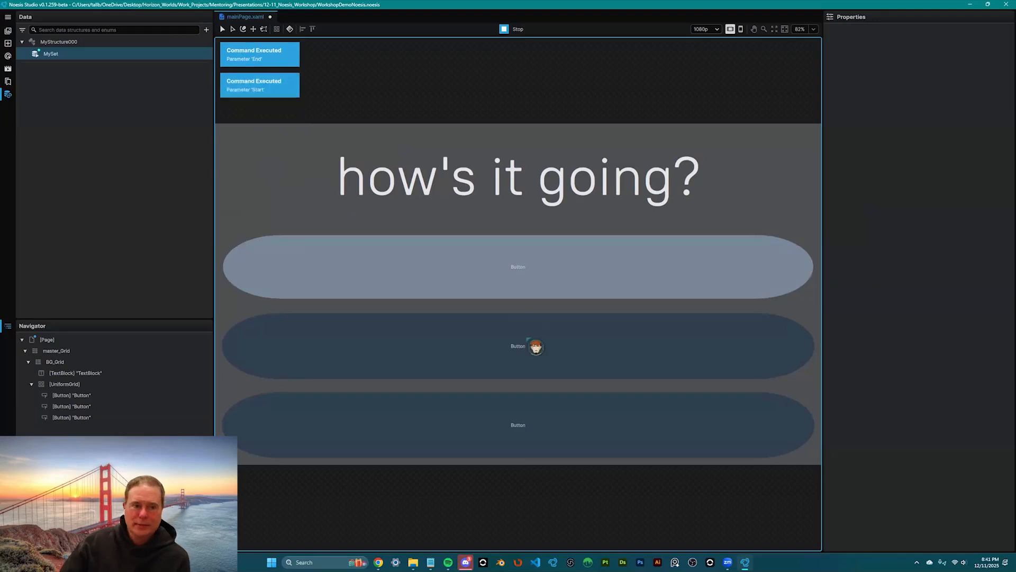
left_click(533, 360)
left_click(521, 442)
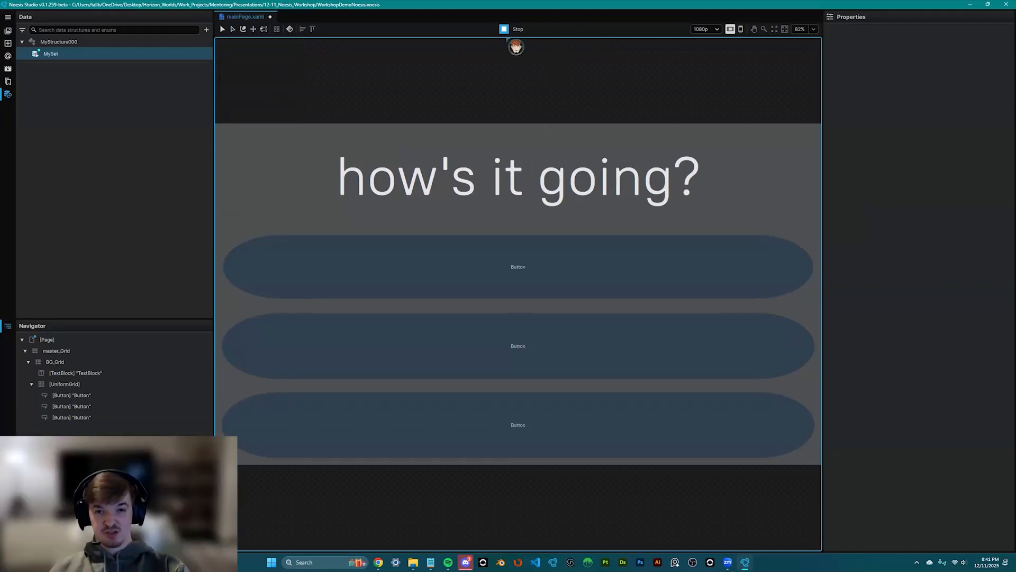
- Stop the preview and generate sample data for the MySet data set
left_click(517, 30)
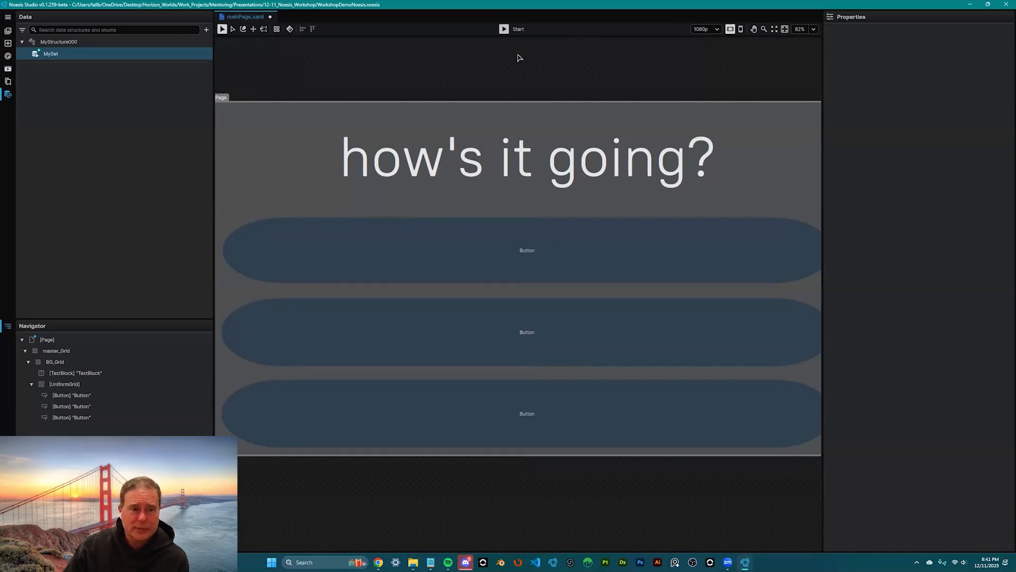
left_click(89, 56)
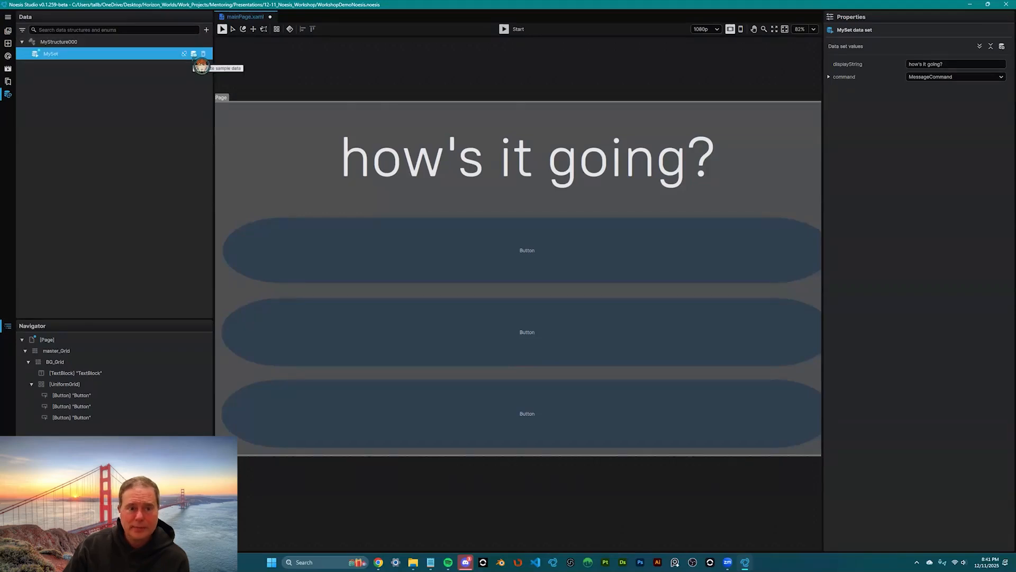
left_click(193, 54)
scroll(572, 222, "down", 3)
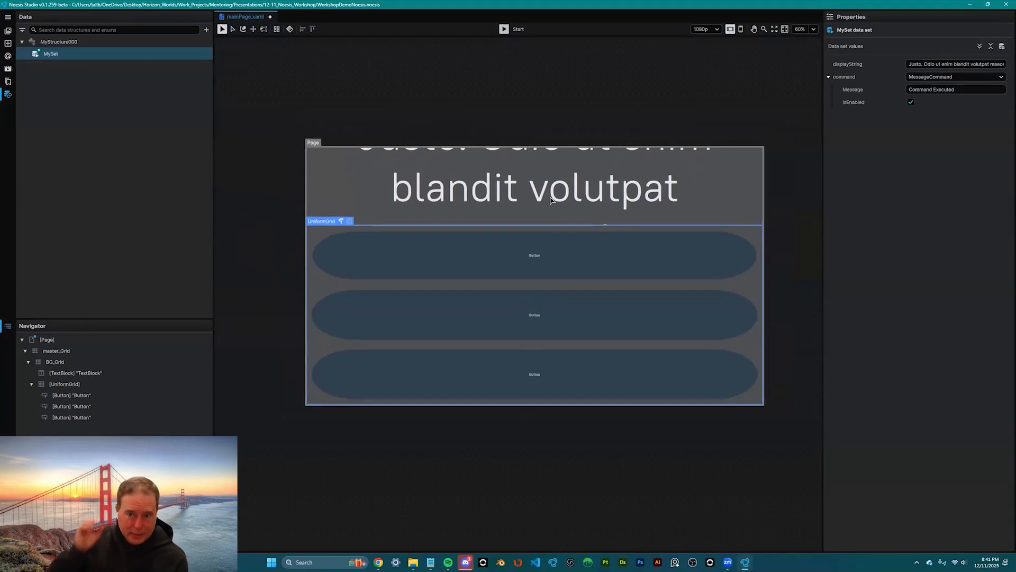
- Shrink the header TextBlock's font size to 109
left_click(606, 223)
left_click_drag(970, 418, 827, 405)
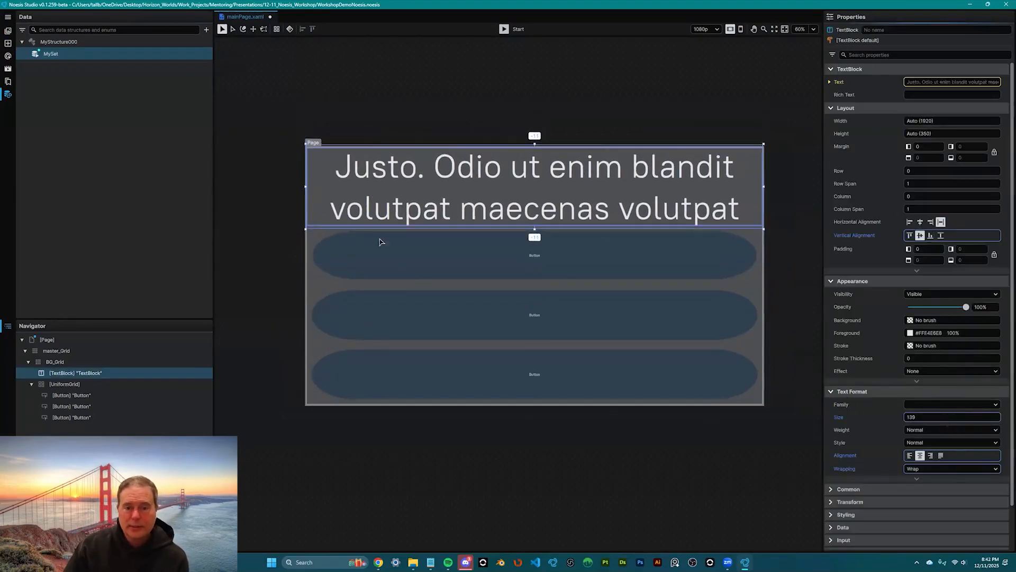
left_click(282, 169)
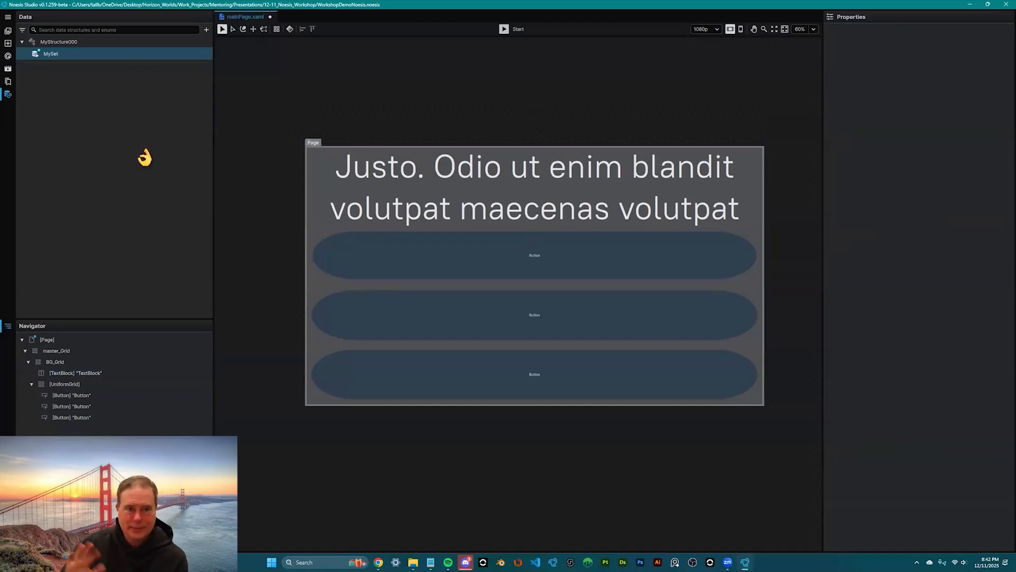
- Limit MyStructure000's displayString to a minimum and maximum of 1 word, then regenerate MySet's sample data
left_click(53, 42)
left_click(834, 78)
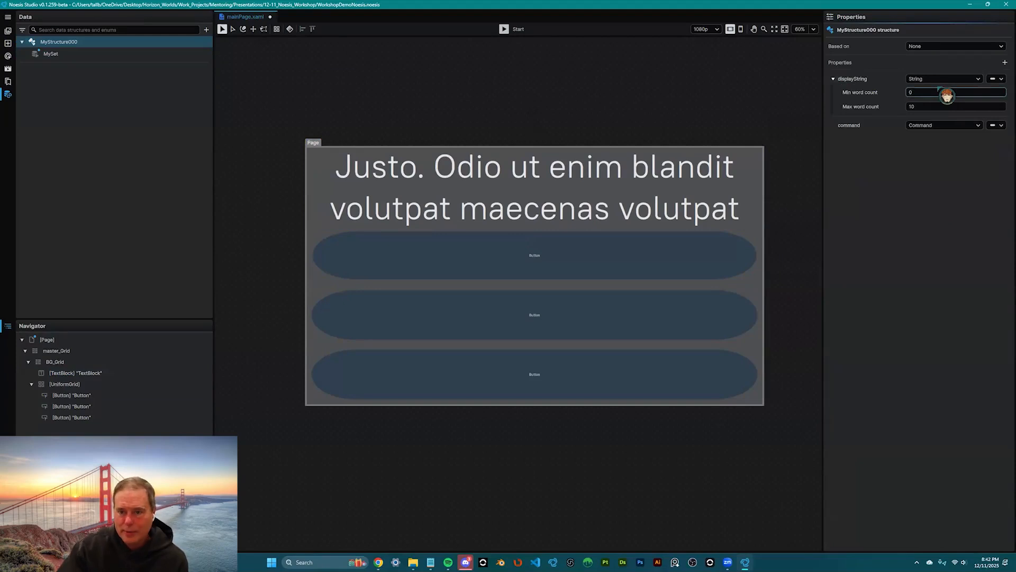
key("Tab")
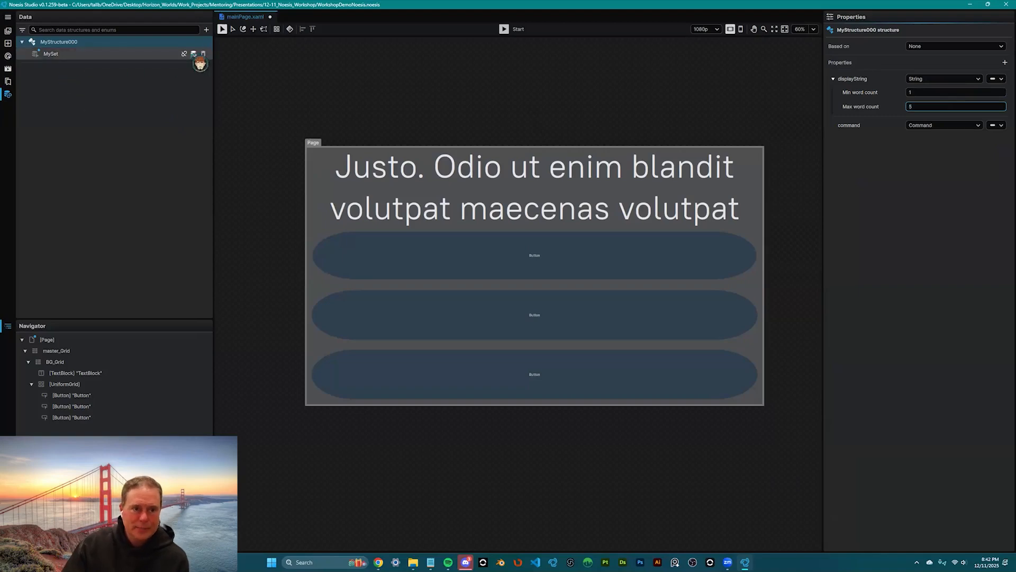
left_click(194, 54)
left_click(101, 45)
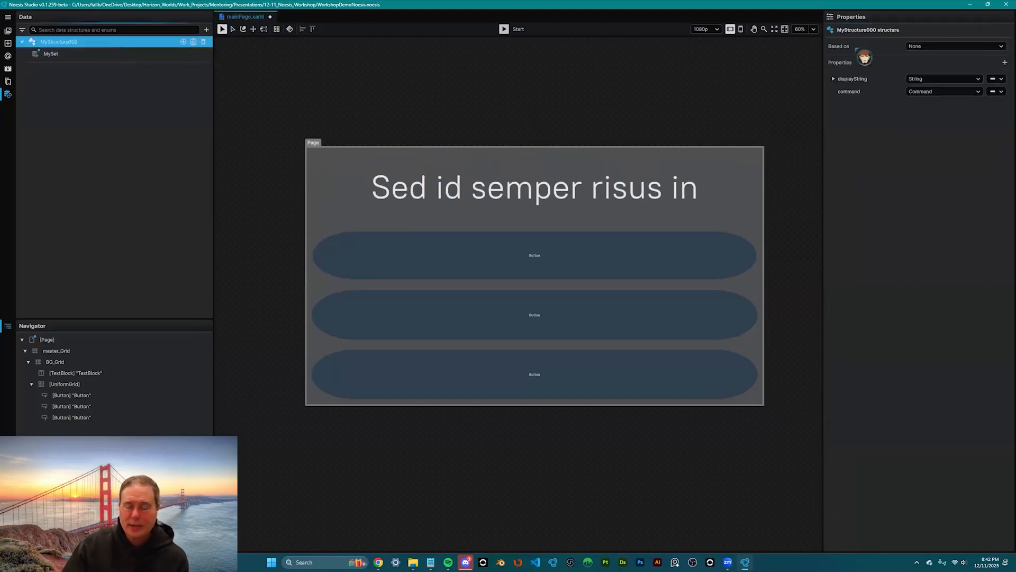
left_click(903, 85)
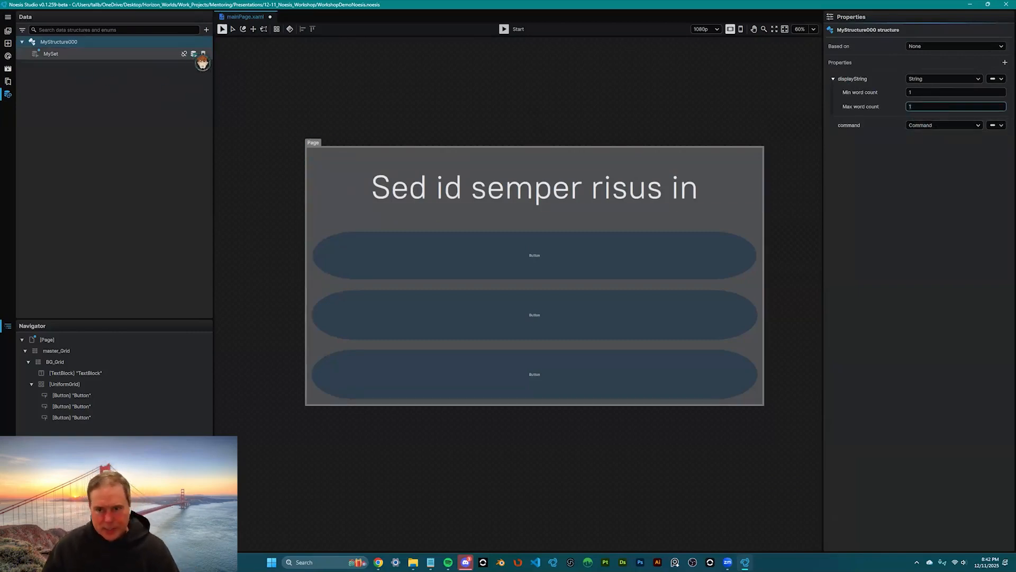
left_click(200, 57)
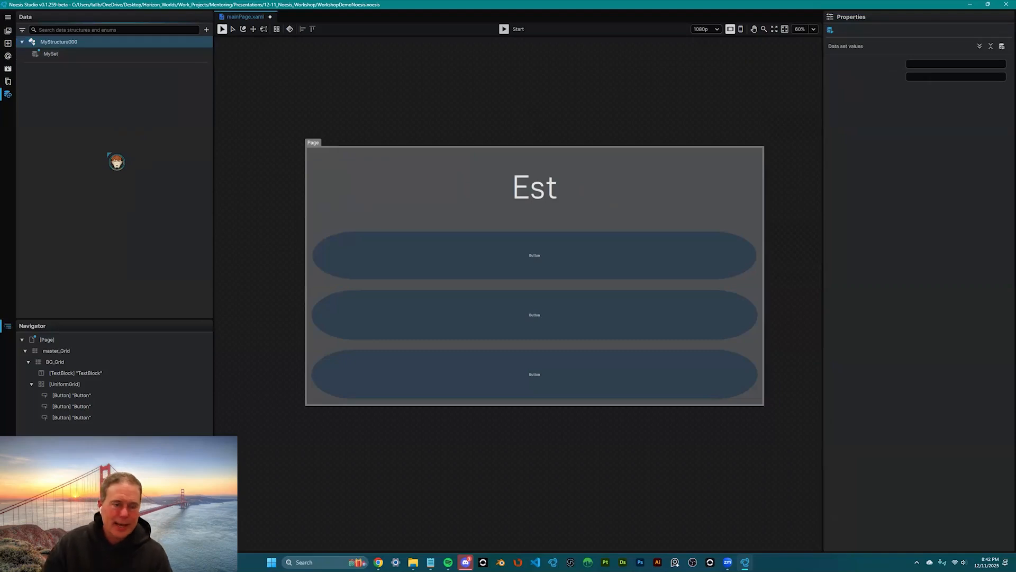
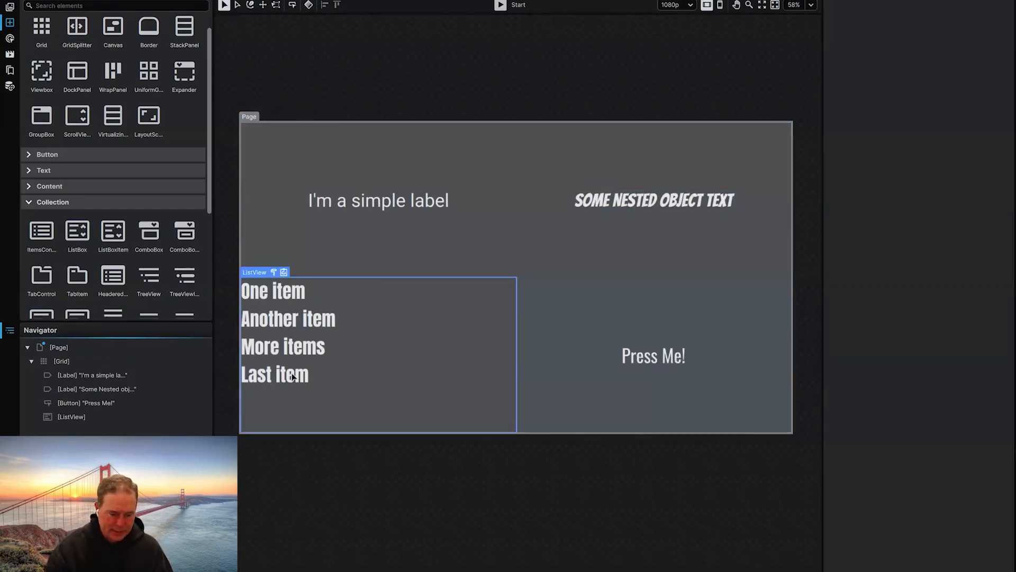
- Review the Item, Nested and PageData structures in the Data panel
left_click(9, 86)
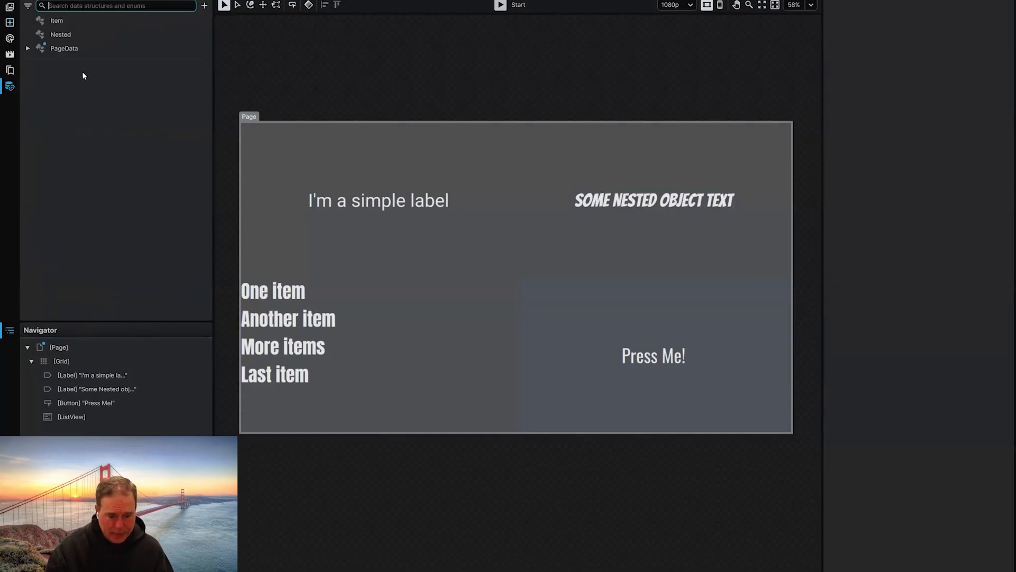
left_click(71, 21)
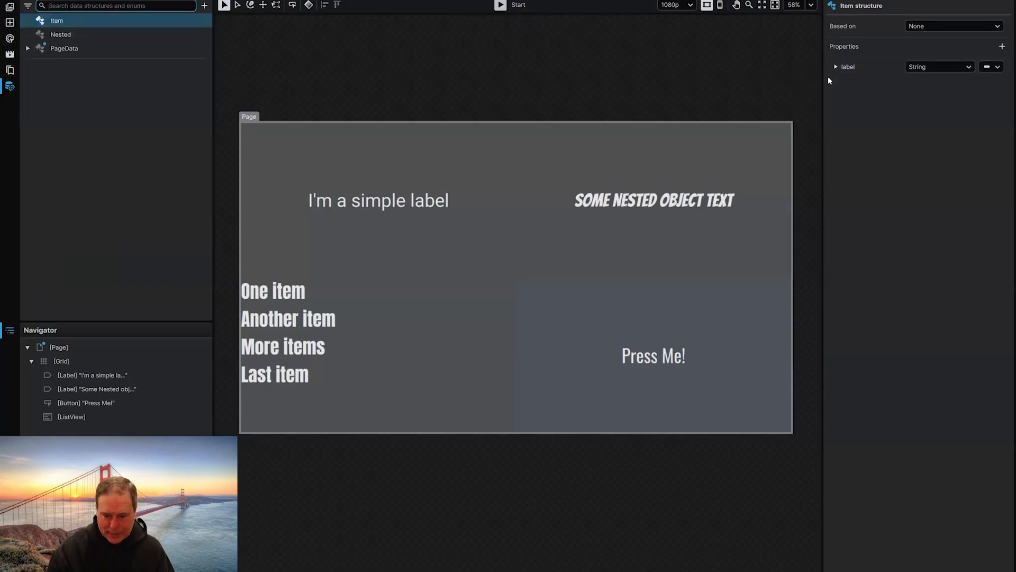
left_click(133, 34)
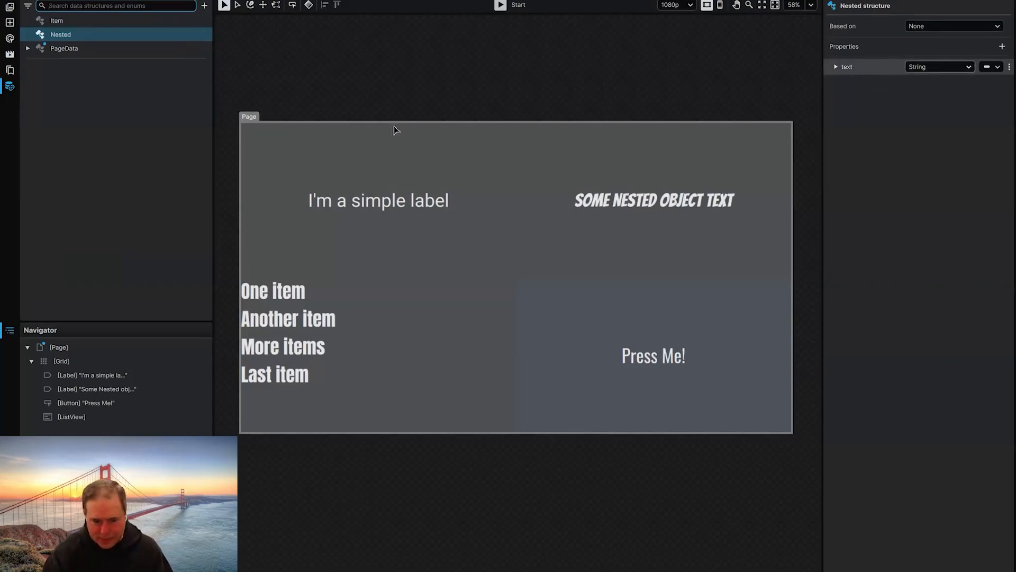
left_click(59, 53)
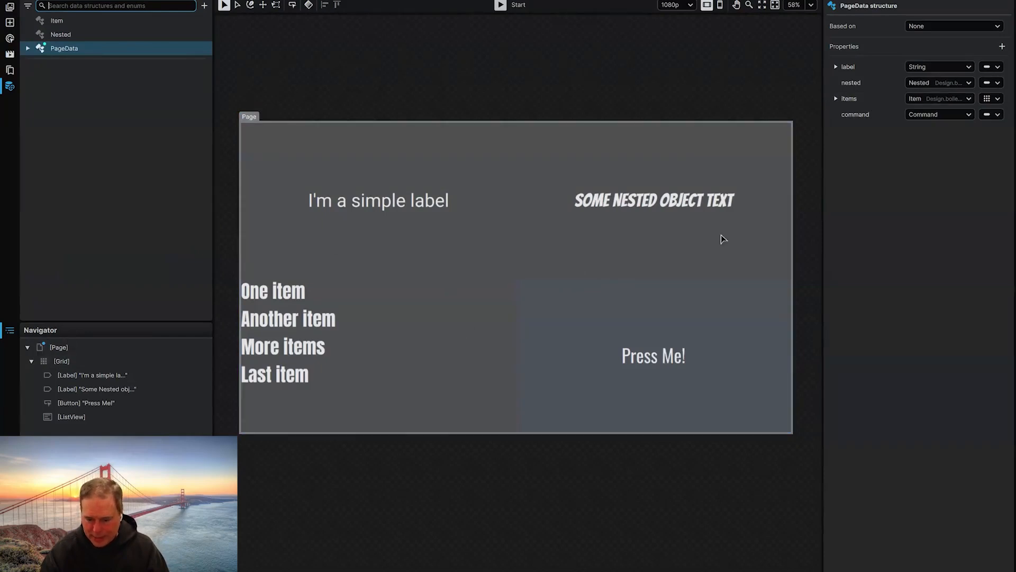
- Open PageData Data 01 and expand its nested text, item labels and the 'I was pressed!' command message
left_click(28, 48)
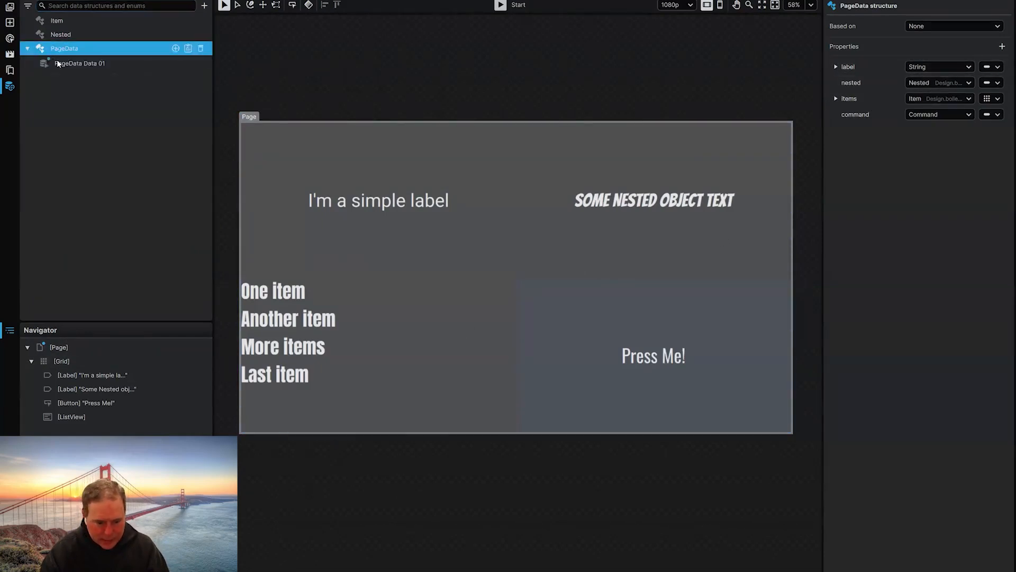
left_click(60, 63)
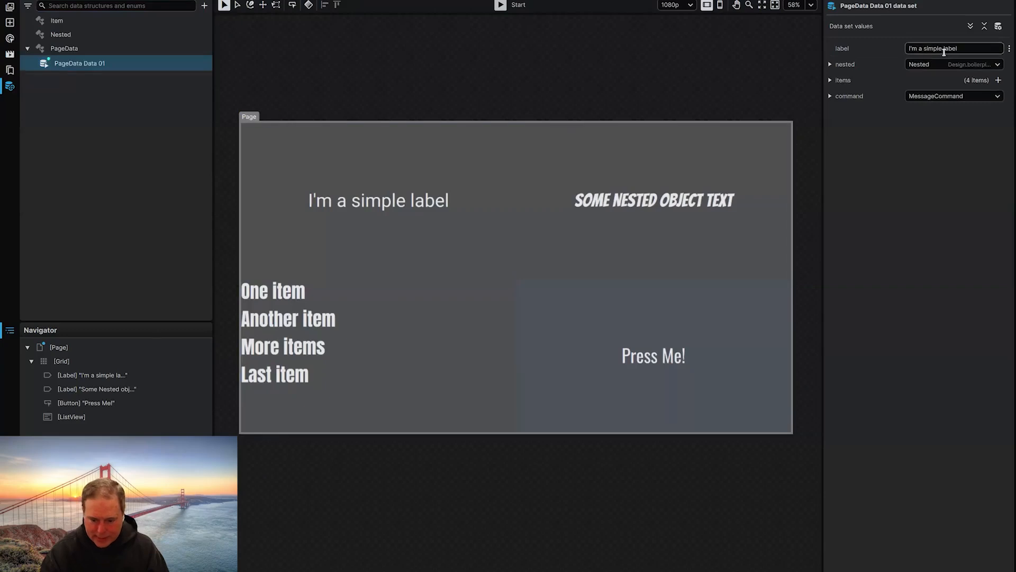
left_click(830, 64)
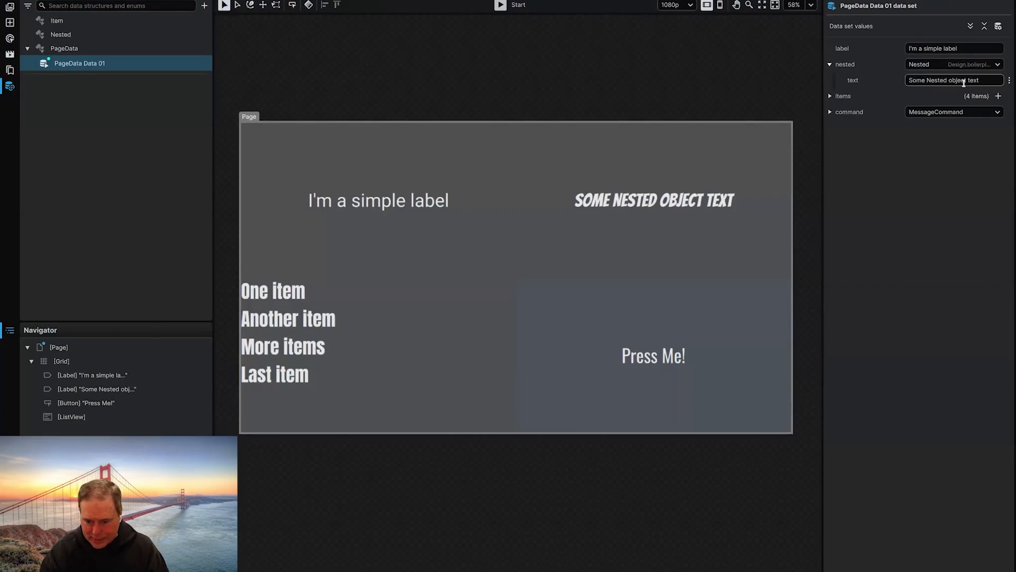
left_click(830, 96)
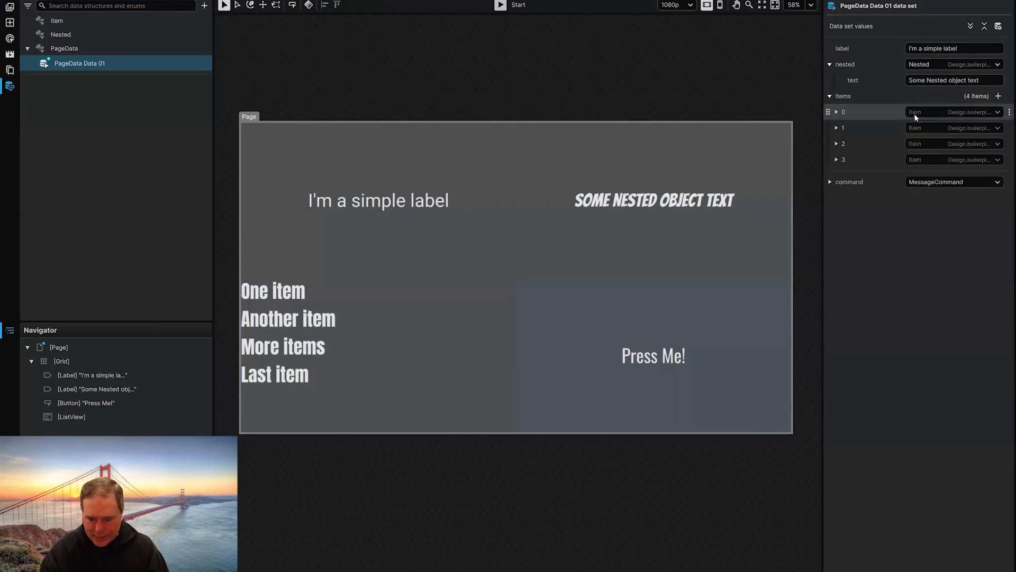
left_click(836, 112)
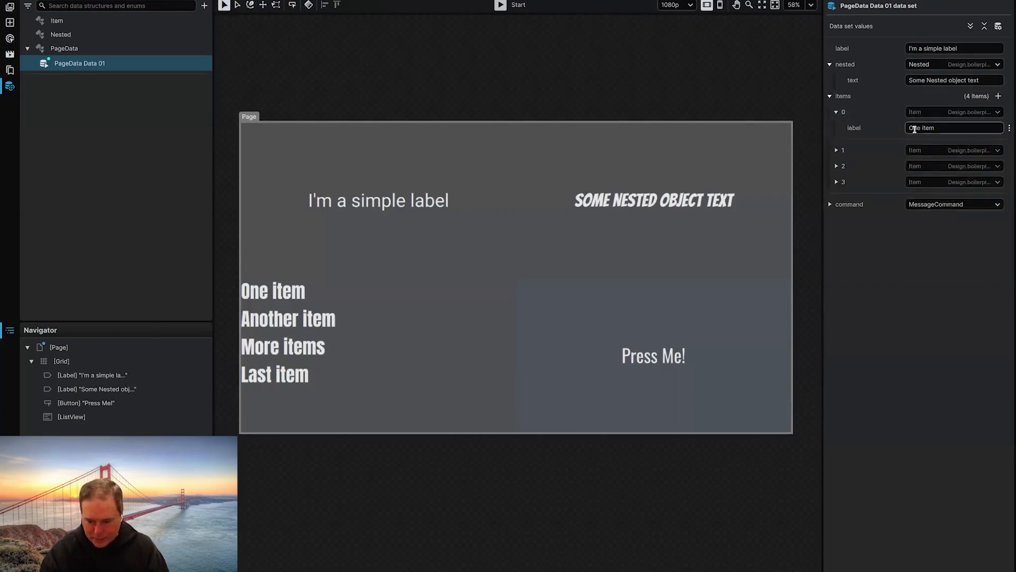
left_click(836, 150)
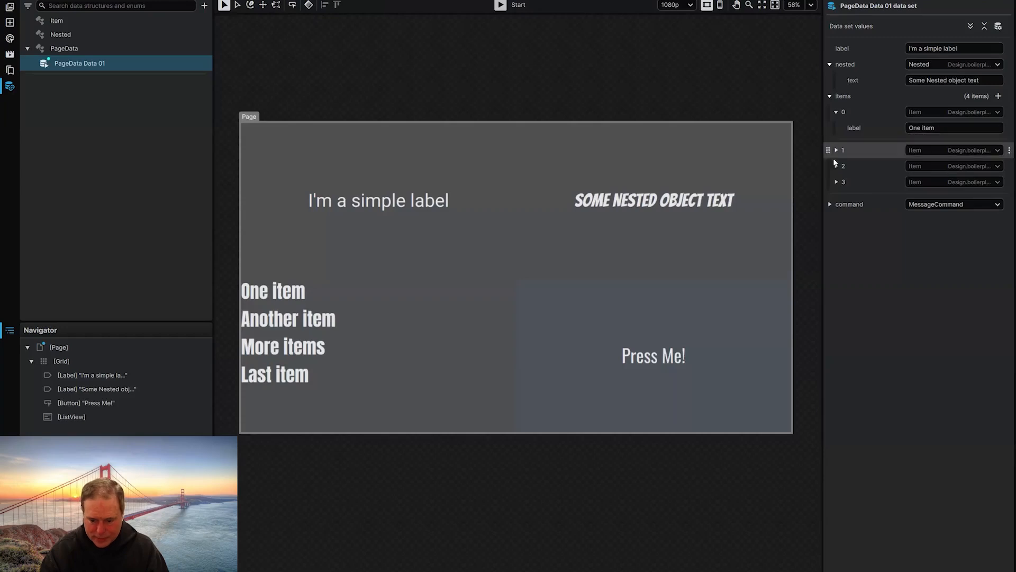
left_click(836, 188)
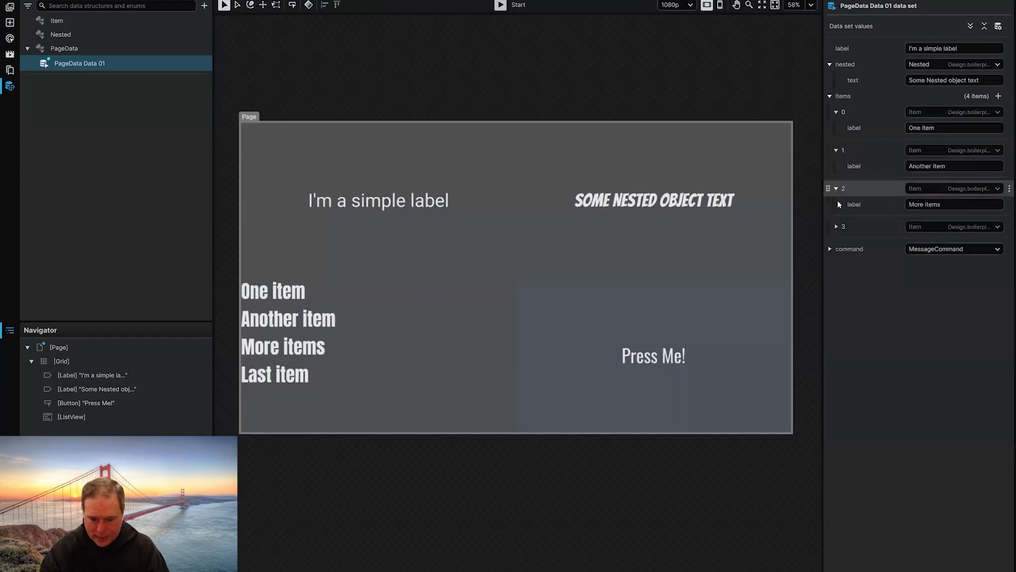
left_click(856, 255)
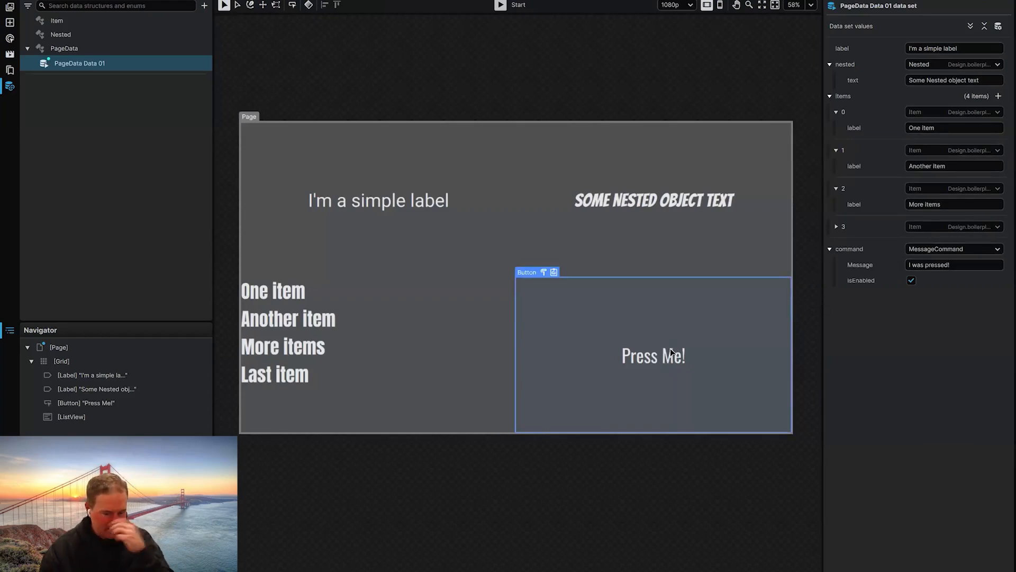
- Inspect the data bindings of the Press Me button, both labels and the ListView
left_click(681, 311)
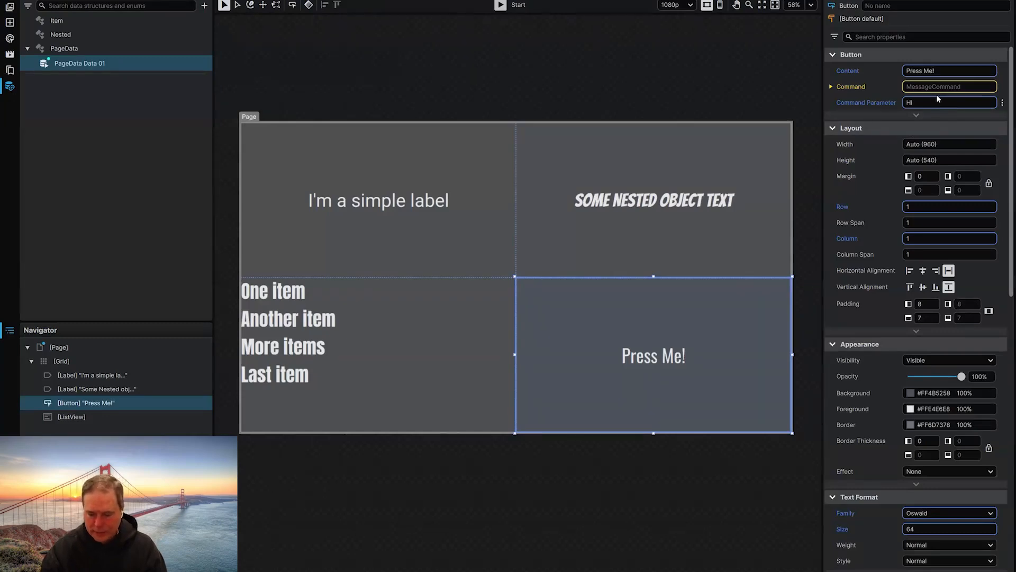
left_click(693, 201)
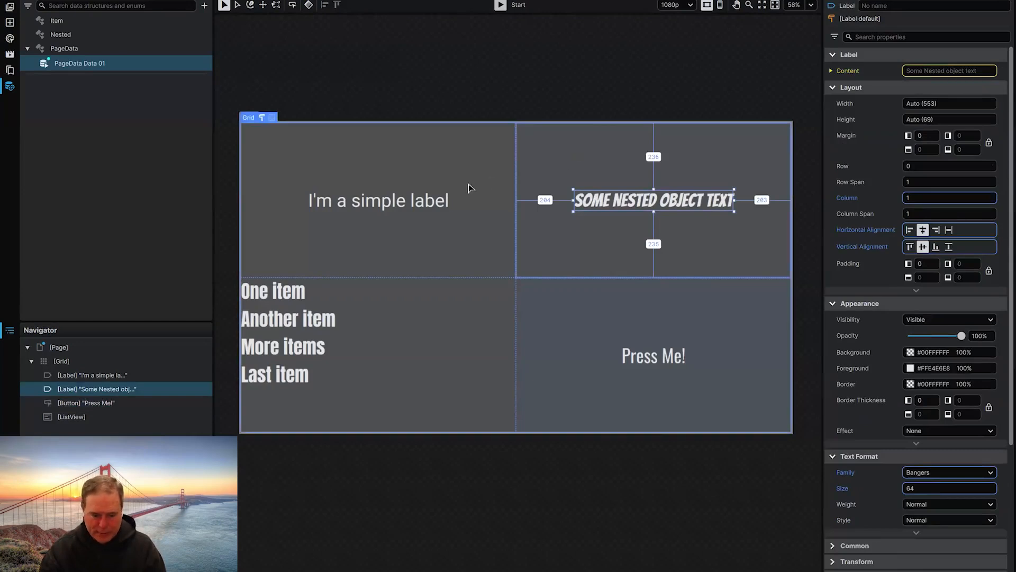
left_click(429, 204)
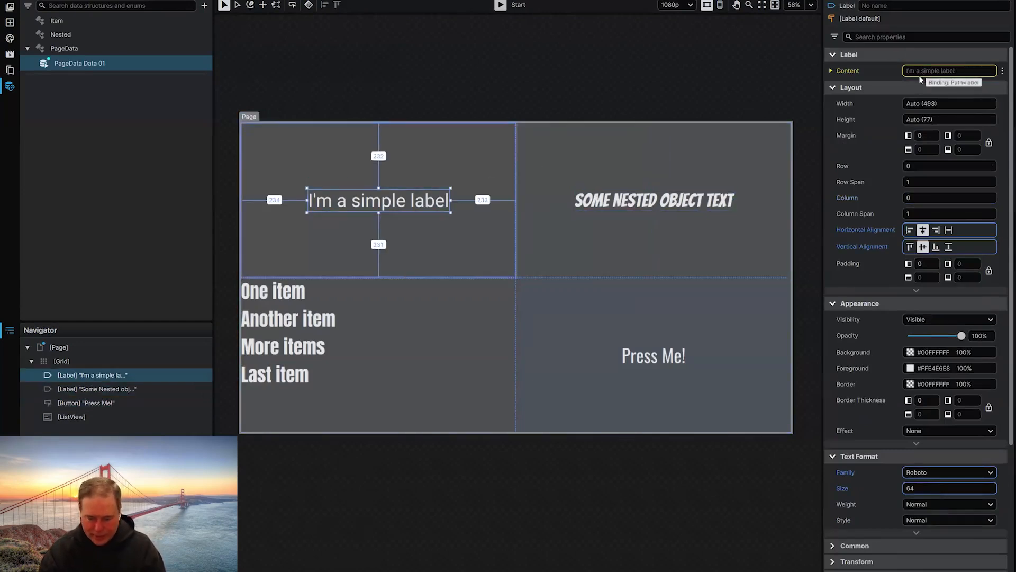
left_click(286, 296)
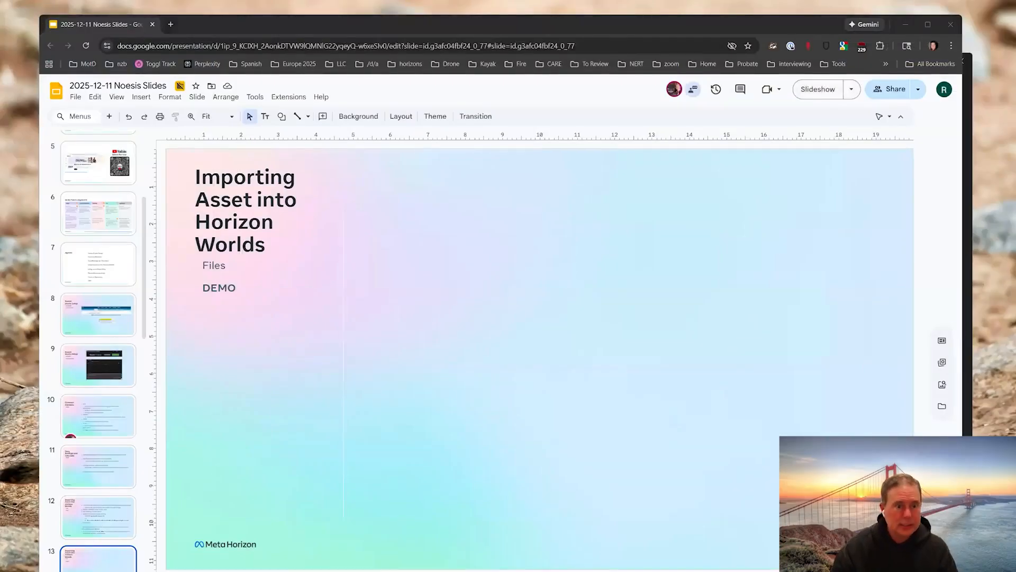
key("alt+Tab")
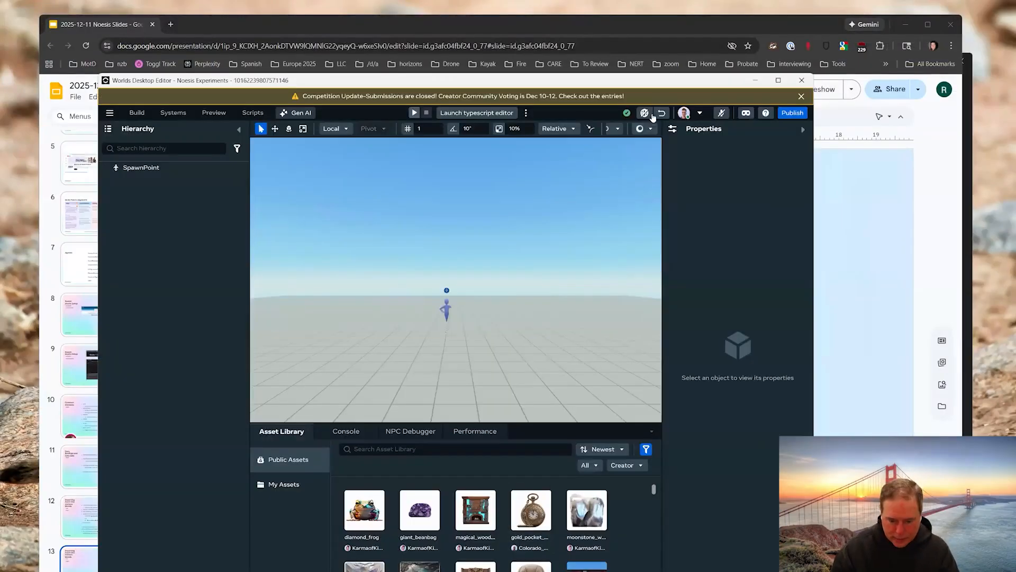
- Maximize the Worlds Desktop Editor and show My Assets in the Asset Library
left_click(778, 80)
left_click(189, 488)
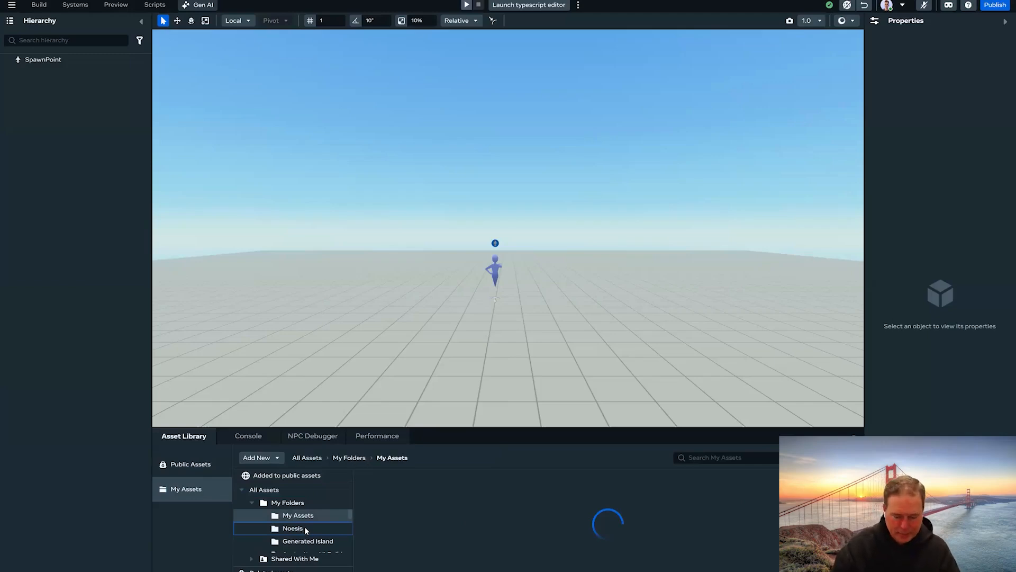
- Import Documents/Noesis/Boilerplate/boilerplate.noesis as a new Noesis project asset
left_click(277, 529)
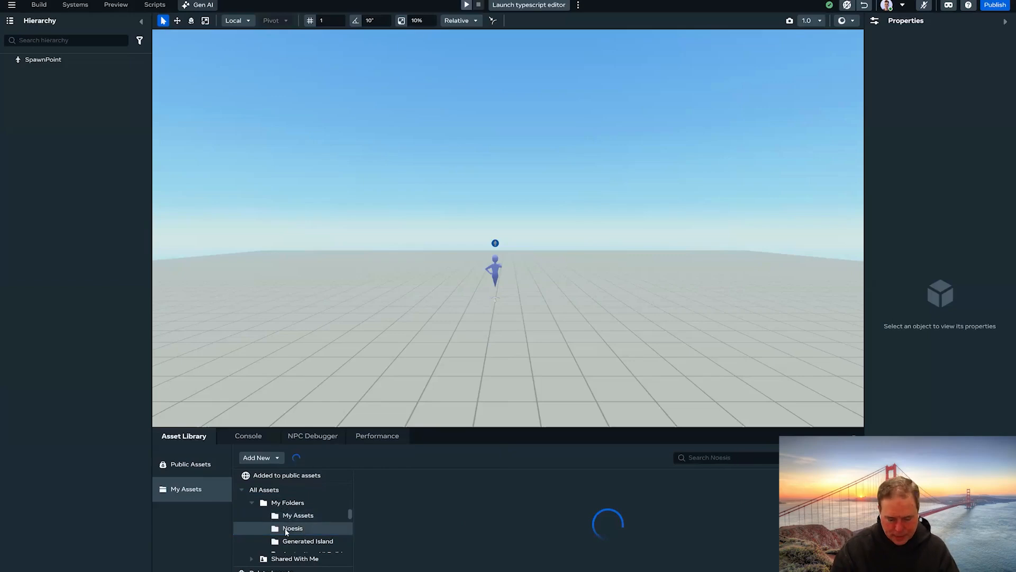
left_click(272, 457)
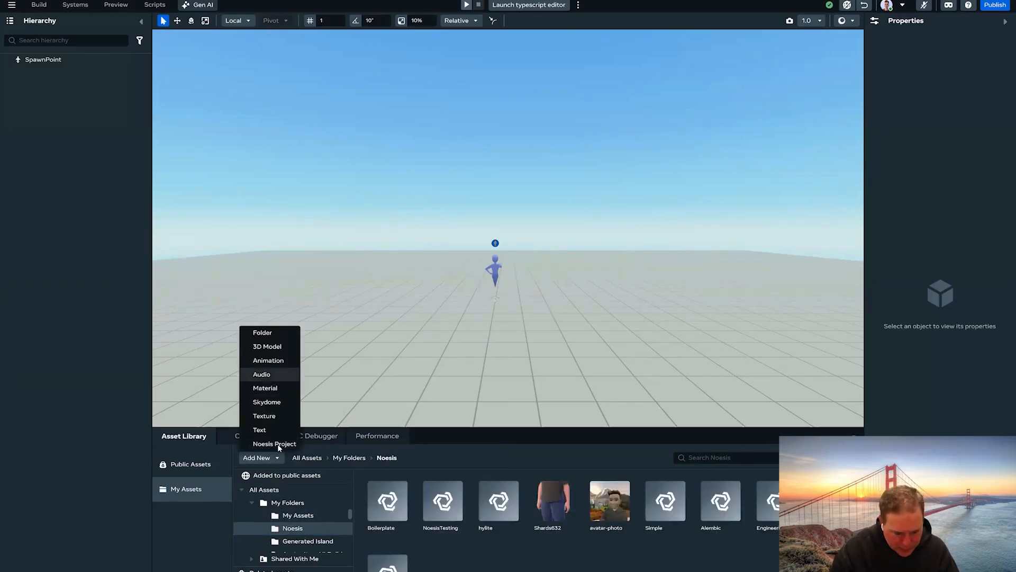
left_click(276, 445)
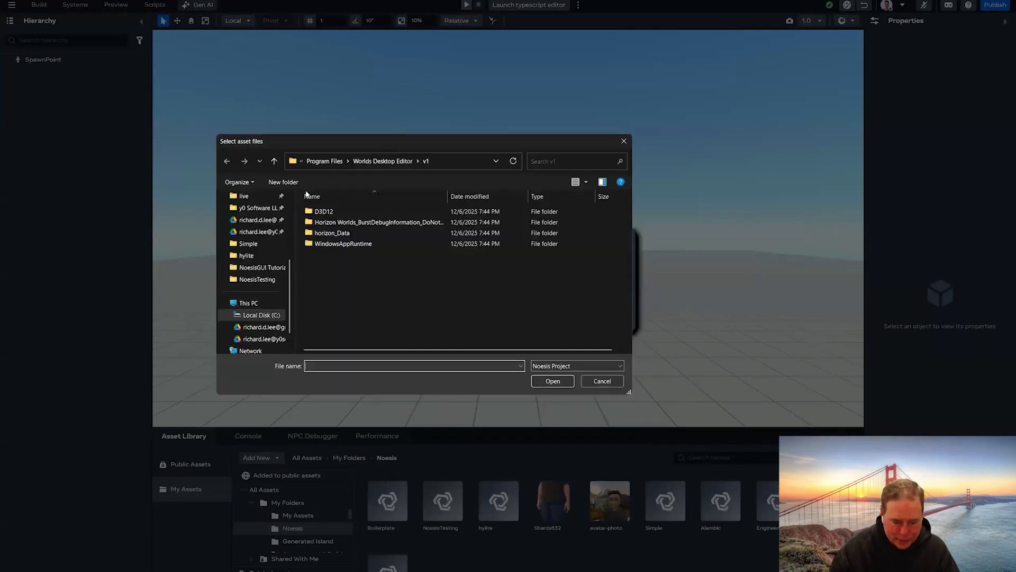
scroll(232, 244, "up", 3)
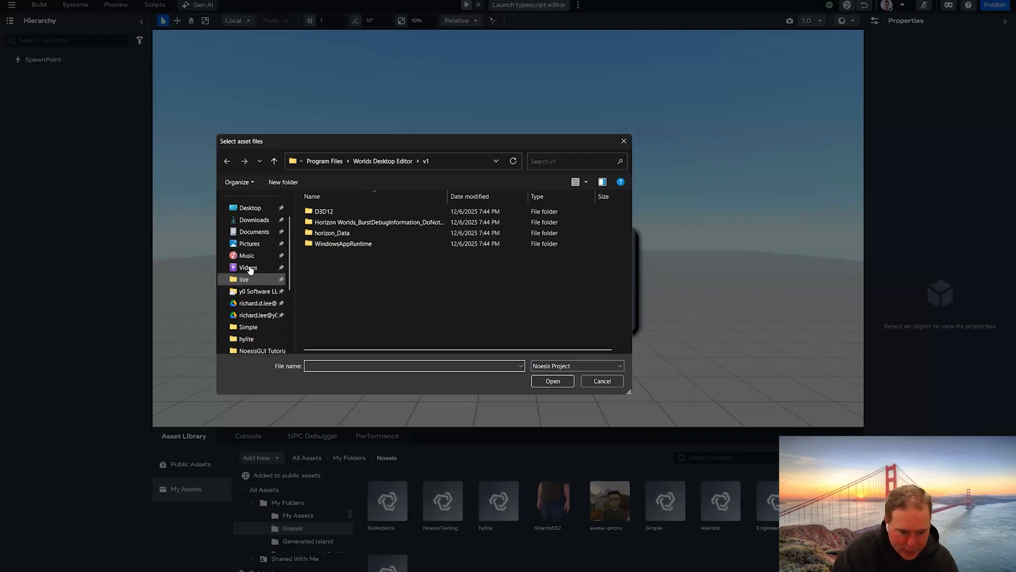
left_click(252, 233)
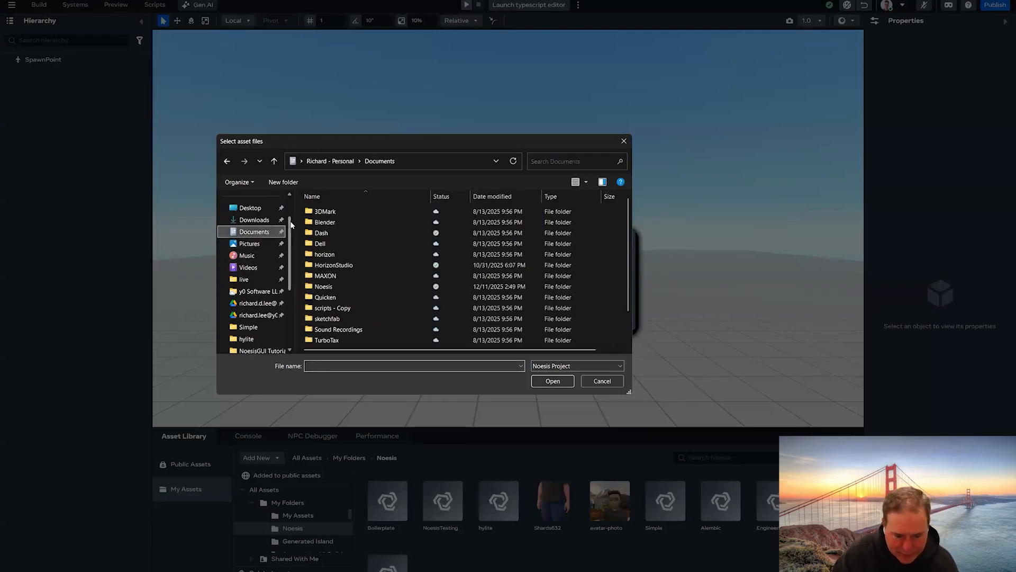
left_click(340, 285)
double_click(341, 286)
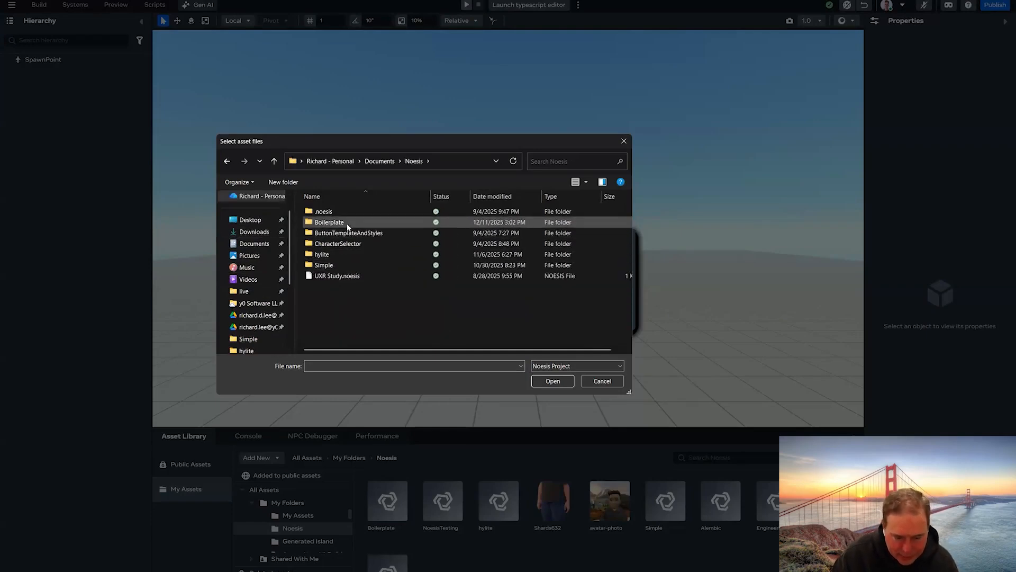
double_click(344, 224)
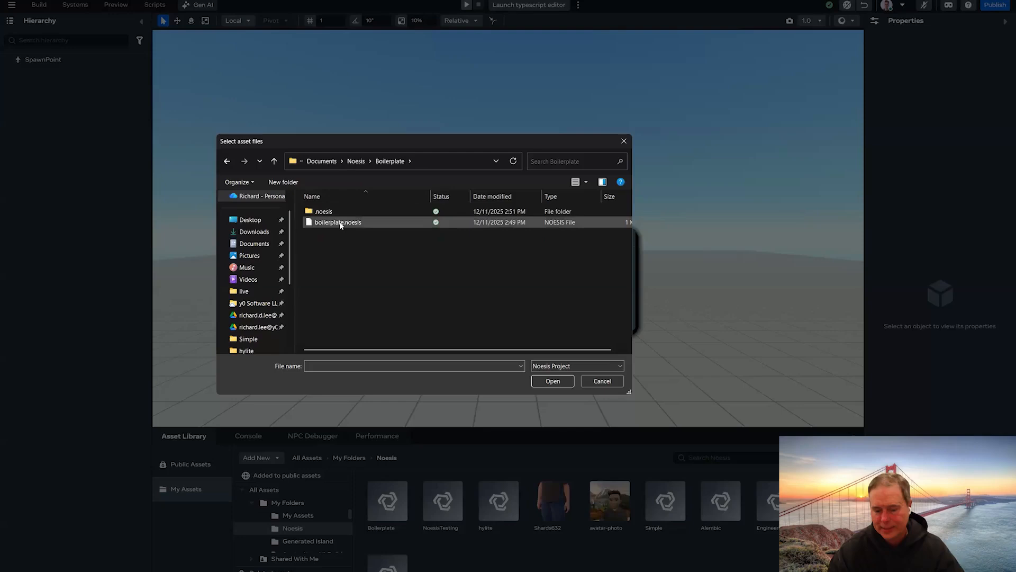
left_click(345, 225)
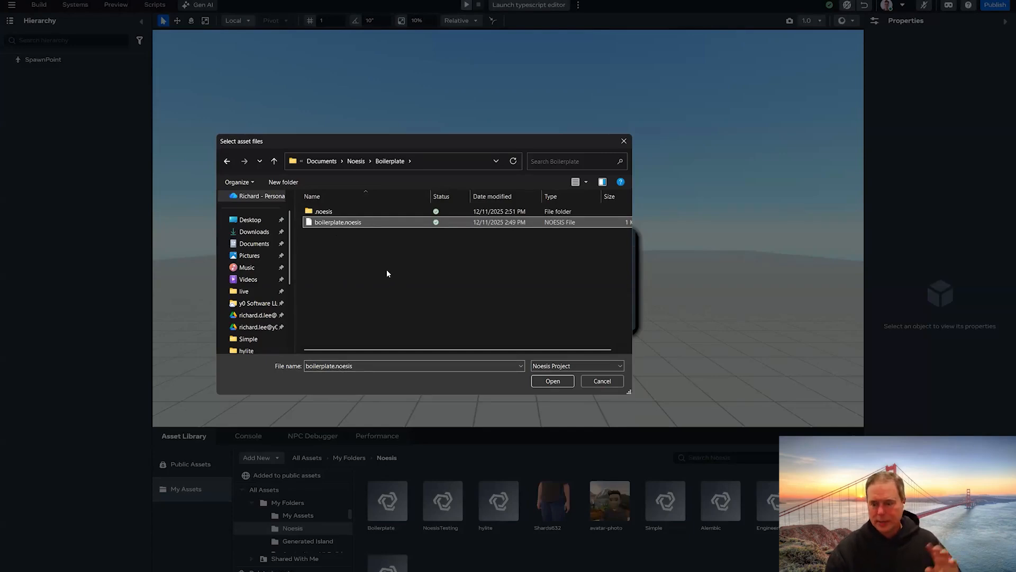
left_click(552, 381)
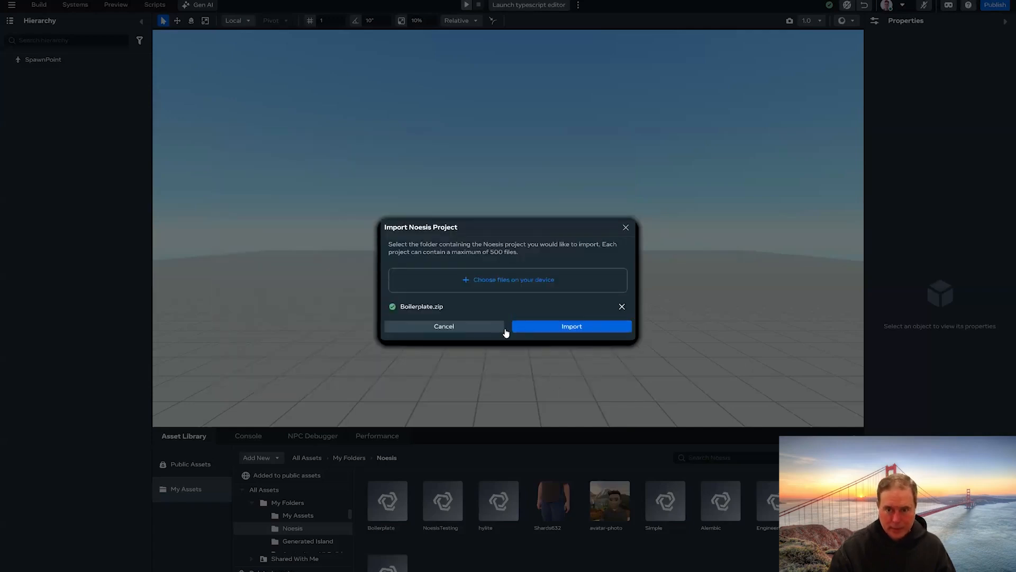
left_click(548, 326)
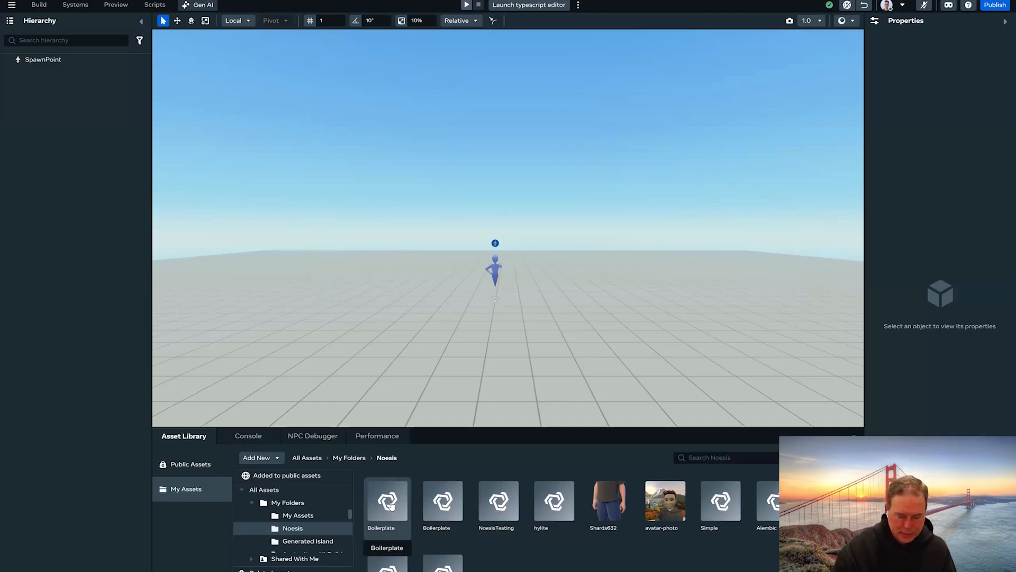
- Drag the Boilerplate asset into the scene and frame the new NoesisUI object
left_click_drag(424, 435, 495, 332)
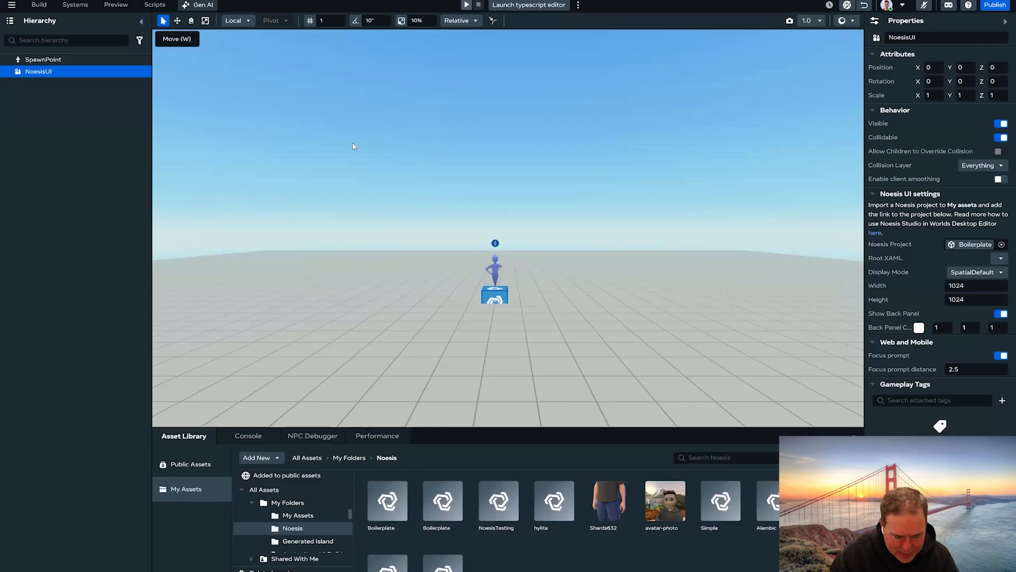
key("f")
key("f")
scroll(466, 281, "down", 5)
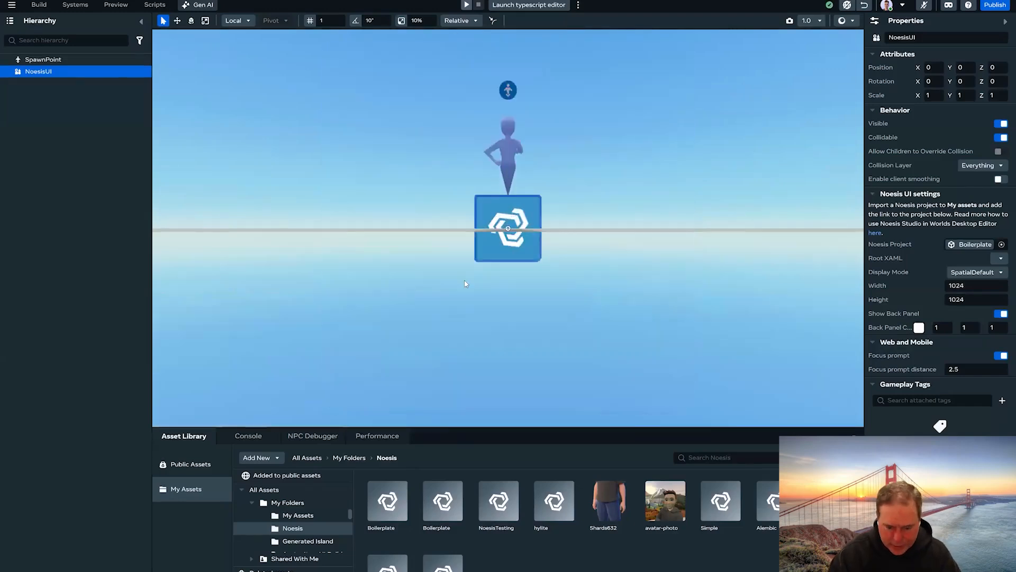
scroll(465, 281, "up", 1)
left_click_drag(466, 281, 374, 177)
- Move the NoesisUI object up to Y 1.15 and forward to Z 2.56
key("w")
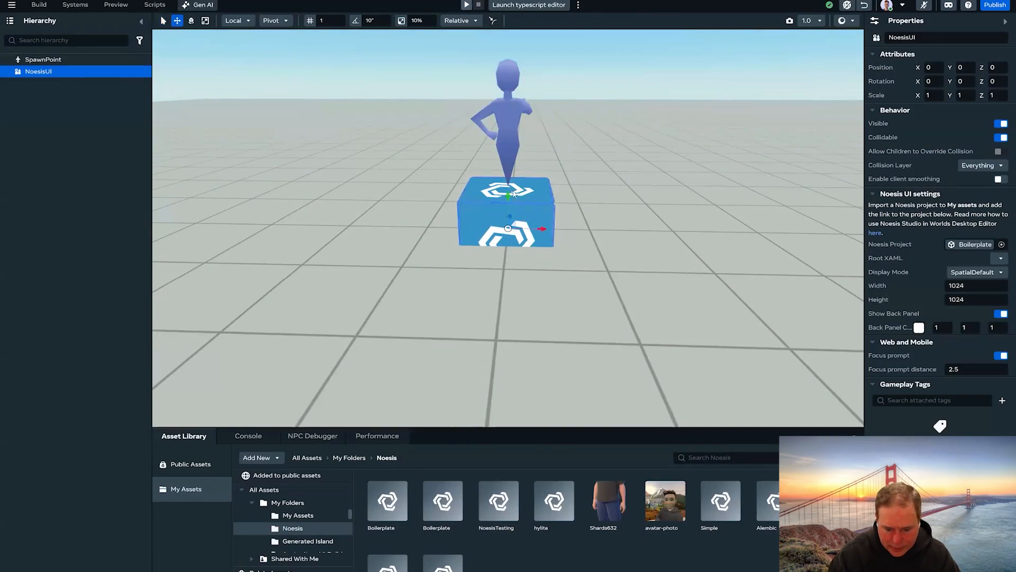
left_click_drag(508, 195, 508, 96)
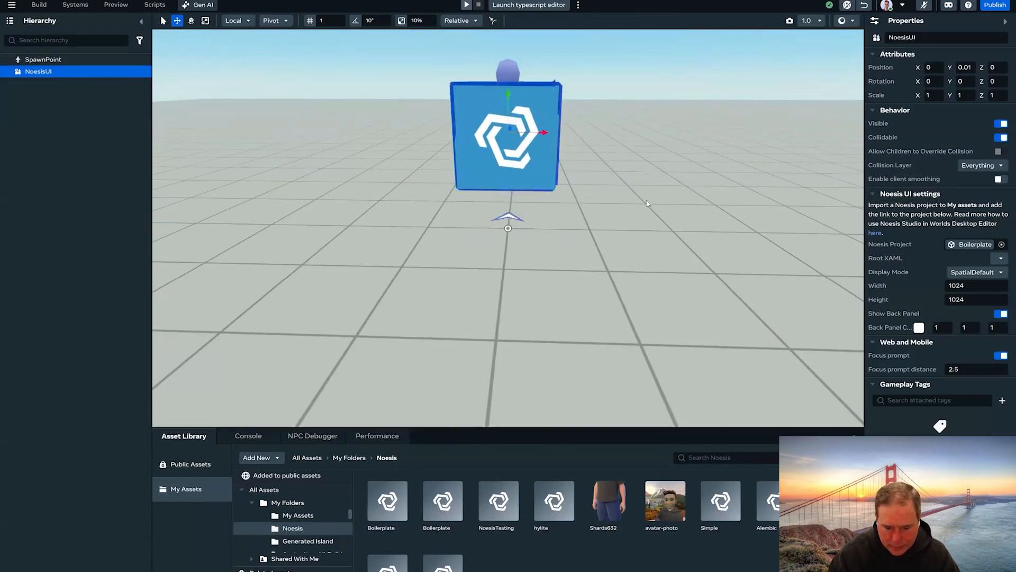
left_click_drag(651, 208, 799, 125)
left_click_drag(660, 279, 754, 254)
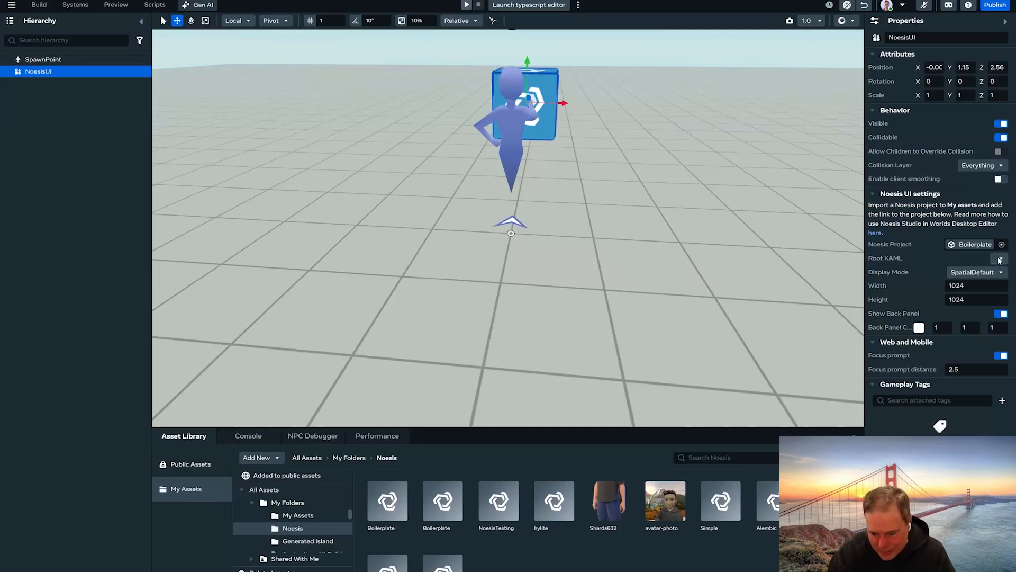
left_click(1000, 261)
- Set the panel's Root XAML to MainPage.xaml and rotate it 180° around Y
left_click(963, 286)
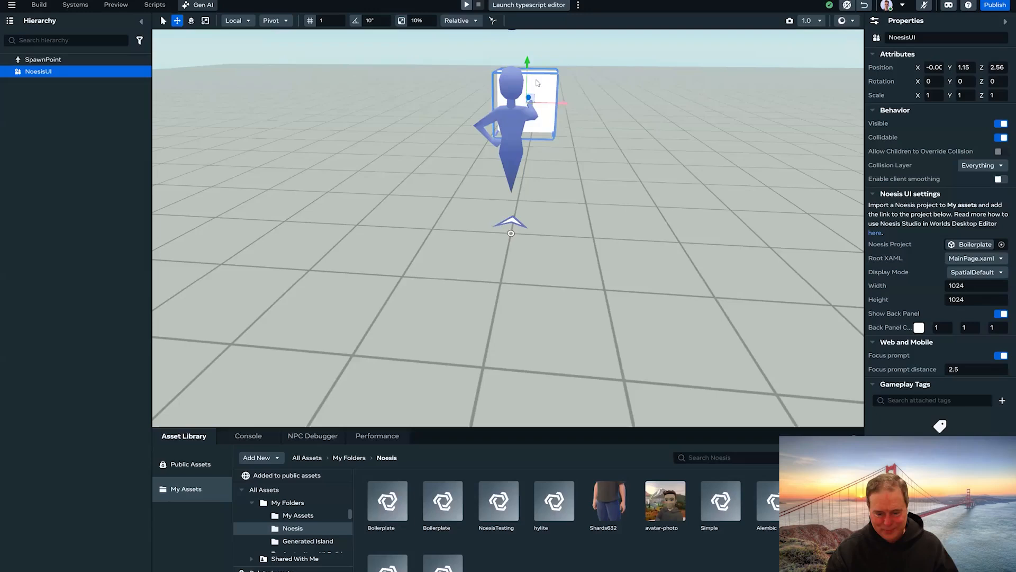
left_click(955, 82)
type("18")
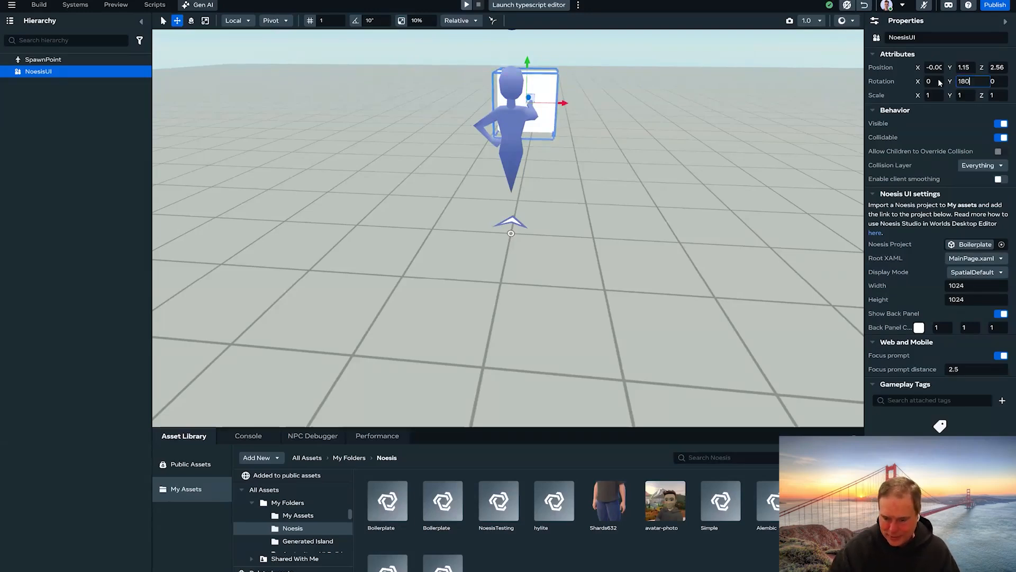
type("0")
key("Return")
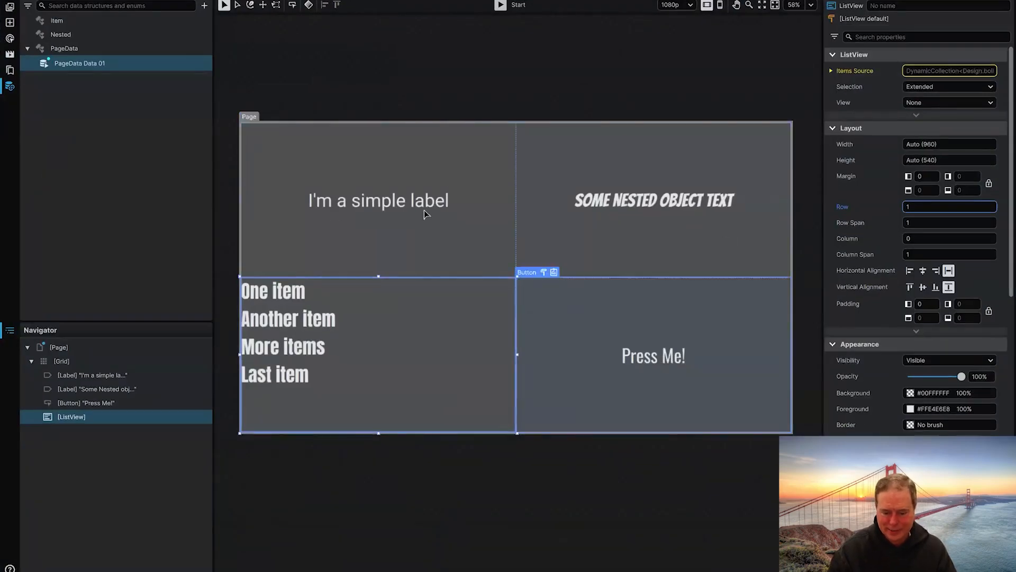
key("alt+Tab")
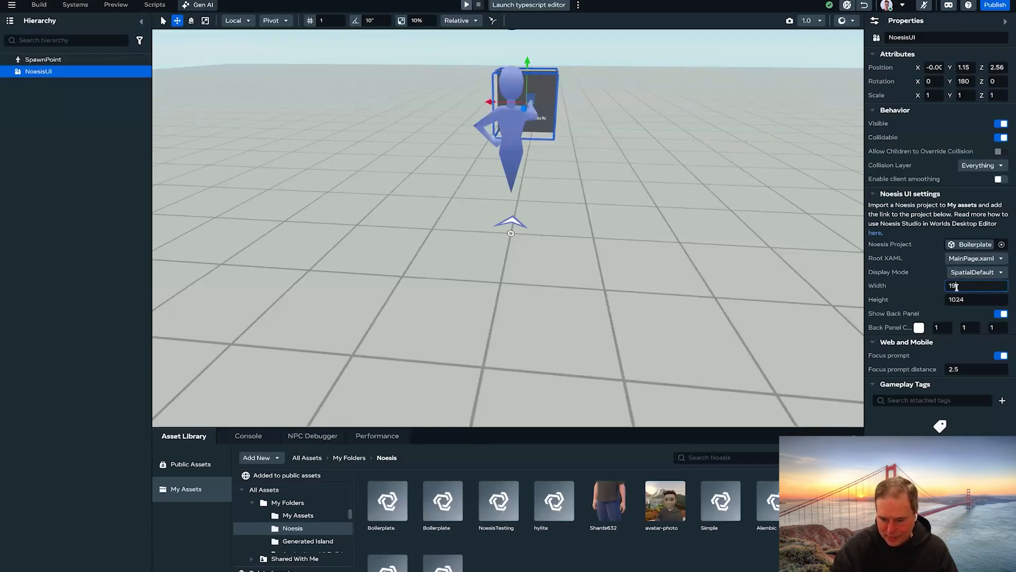
- Set the NoesisUI panel's width to 1920 and height to 1080
type("1")
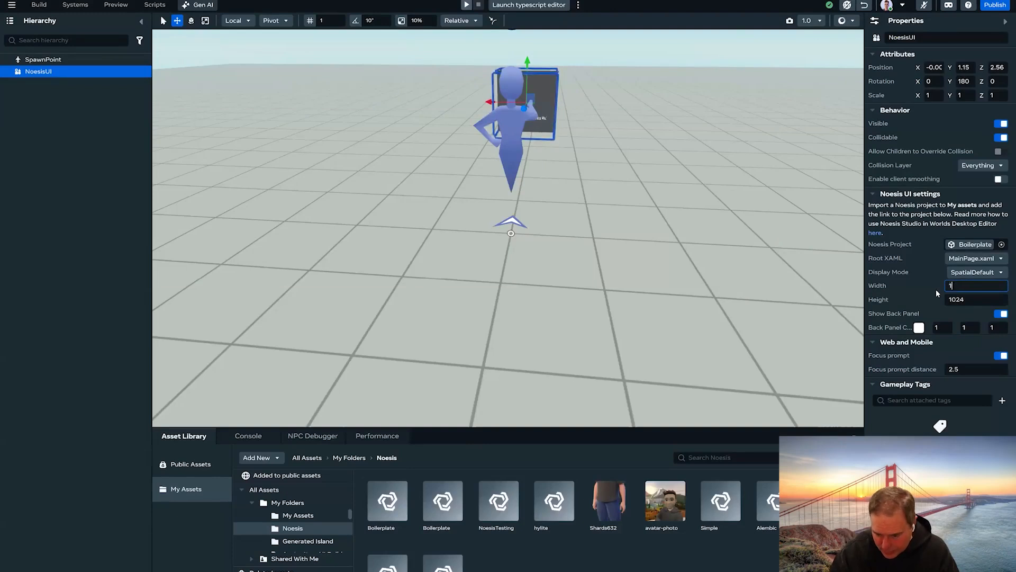
type("920")
key("Tab")
type("1")
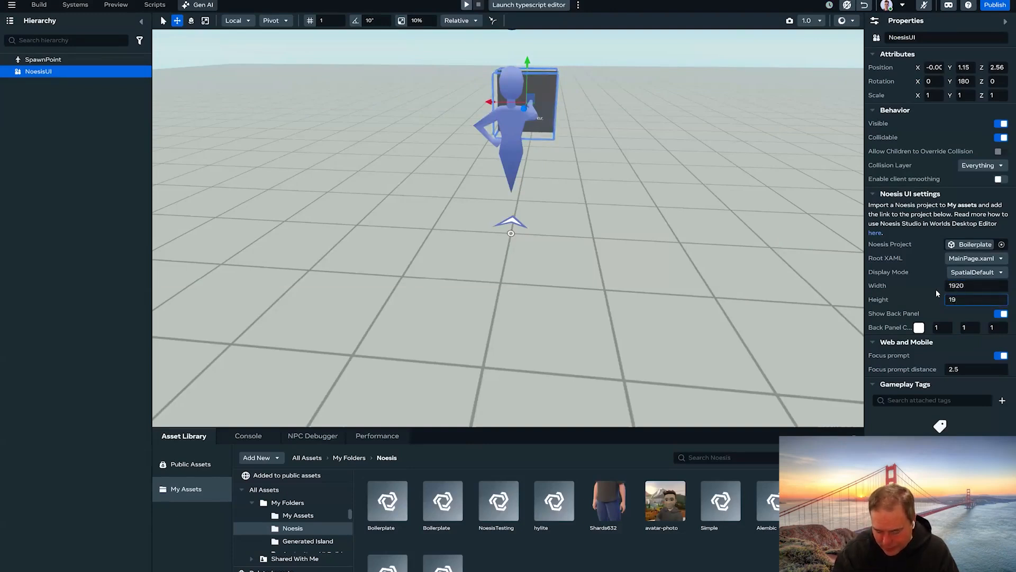
key("Tab")
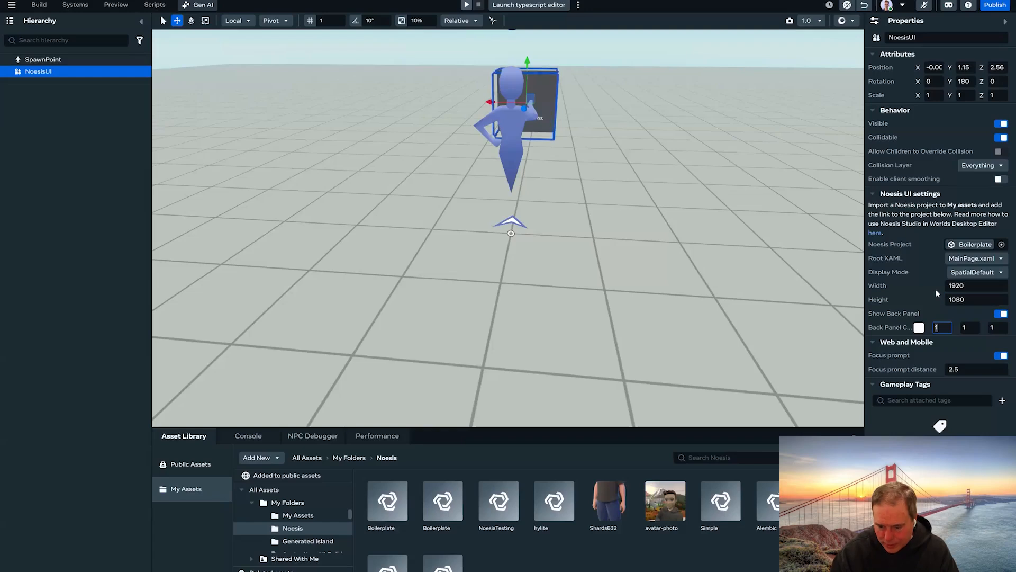
- Stretch the panel's X scale to 1.6 and adjust the view to see the whole panel
left_click(939, 94)
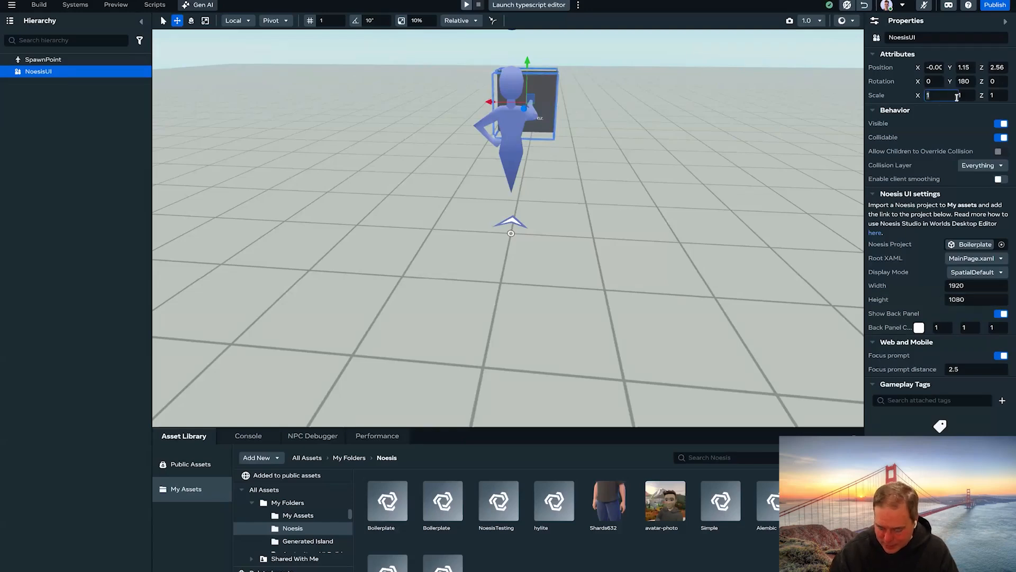
key("Tab")
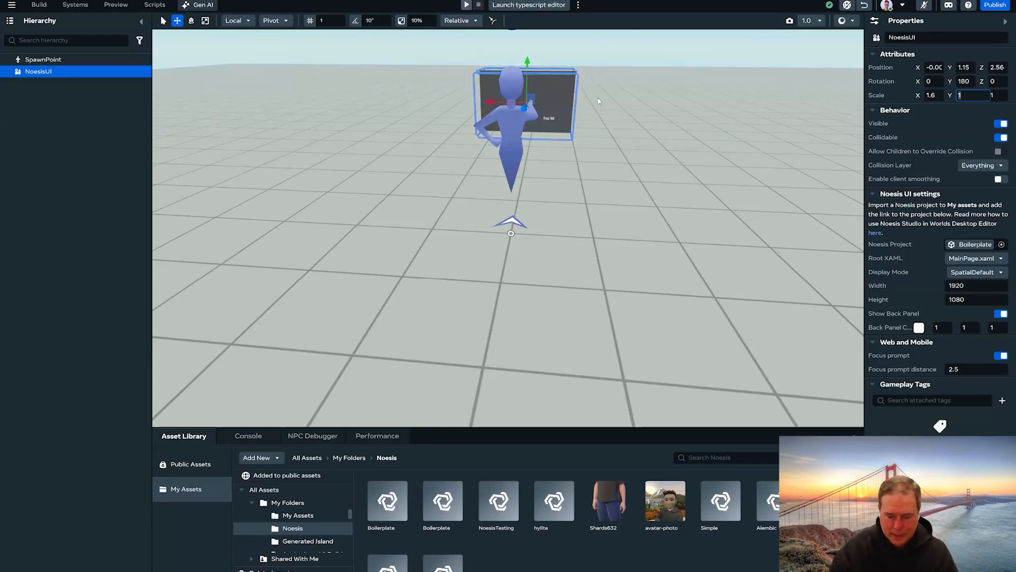
scroll(609, 155, "up", 2)
scroll(609, 155, "up", 5)
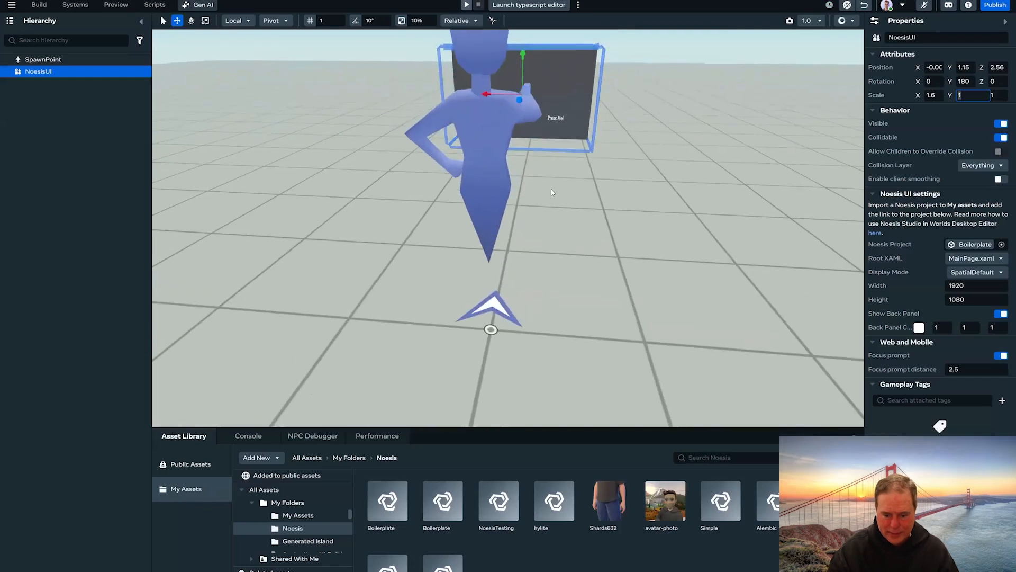
left_click_drag(463, 361, 484, 241)
scroll(488, 180, "up", 3)
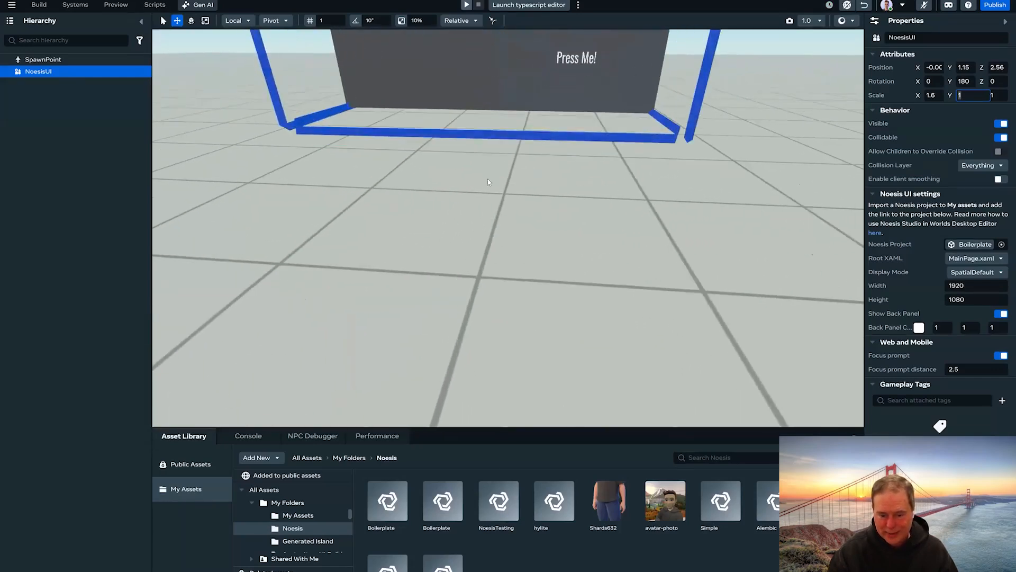
left_click_drag(487, 180, 494, 117)
scroll(497, 222, "down", 1)
scroll(496, 223, "down", 3)
left_click_drag(497, 223, 505, 188)
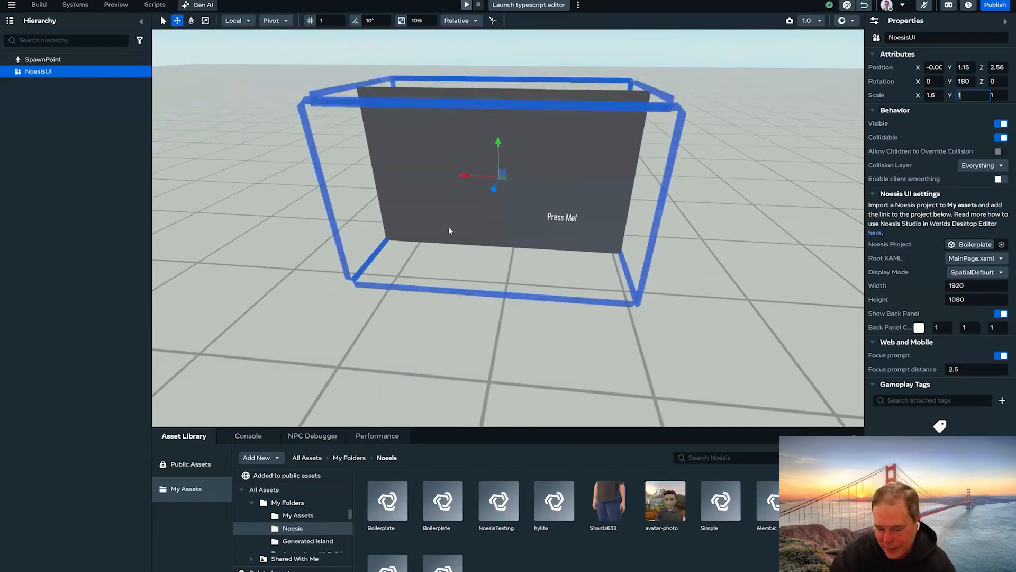
left_click(847, 6)
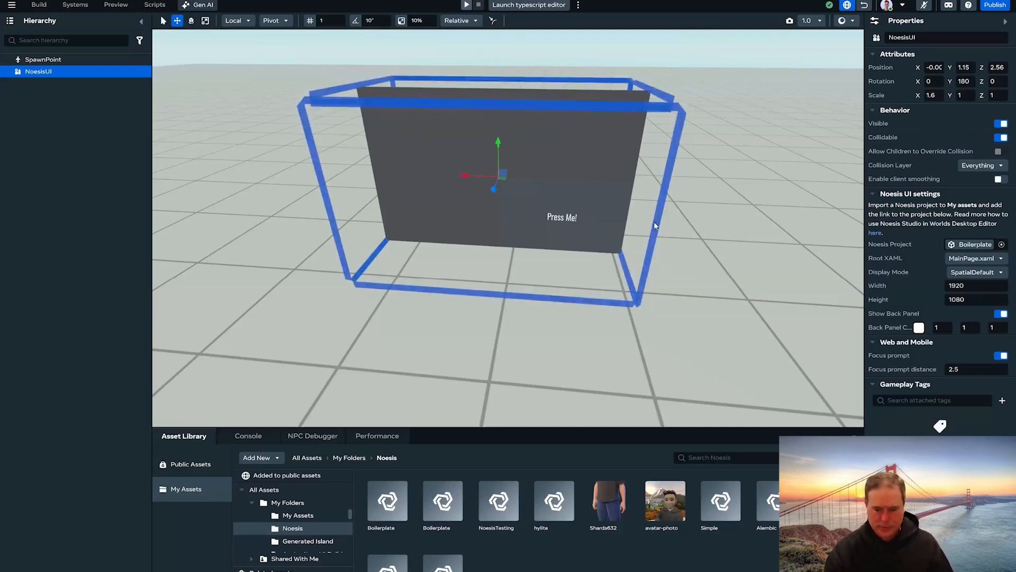
scroll(687, 226, "down", 3)
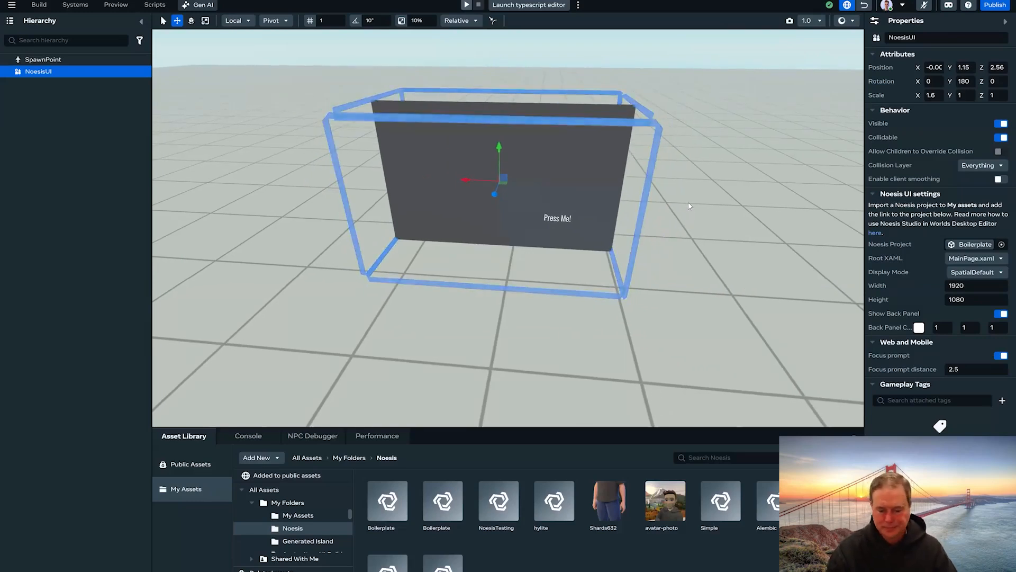
left_click(690, 210)
right_click(386, 501)
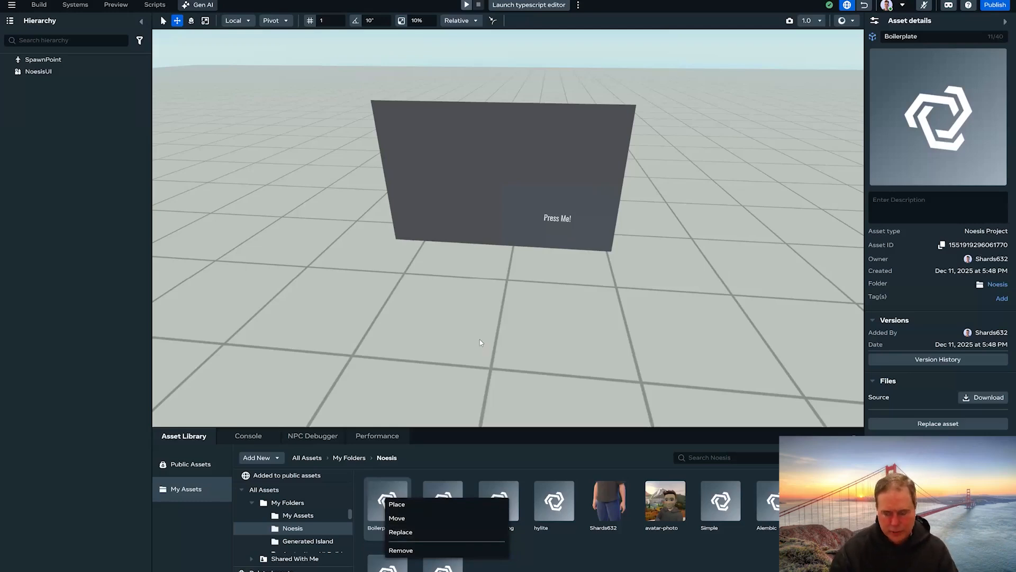
- Select the NoesisUI panel, then present the Noesis Slides deck as a slideshow
left_click(418, 323)
left_click(609, 130)
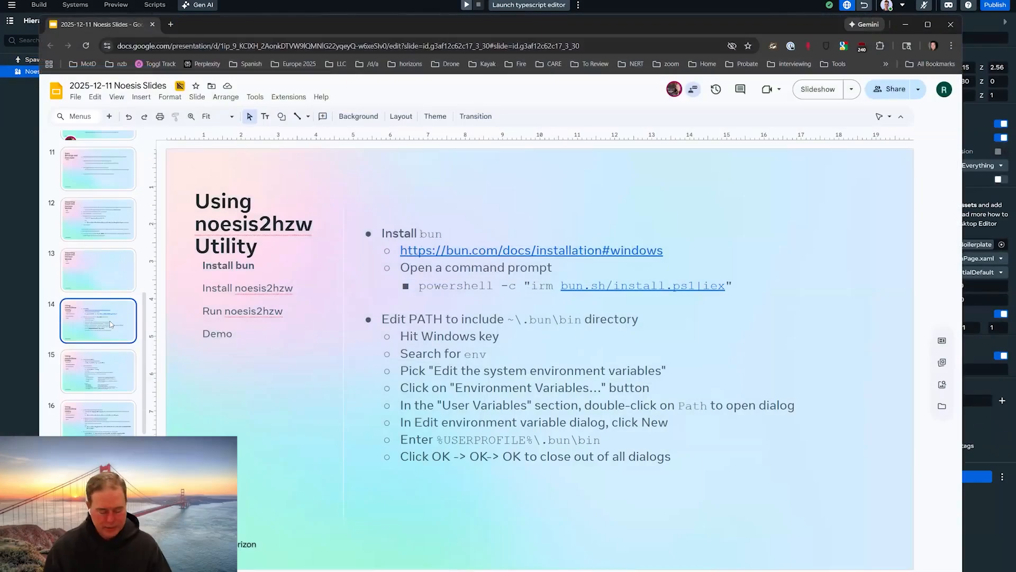
left_click(814, 91)
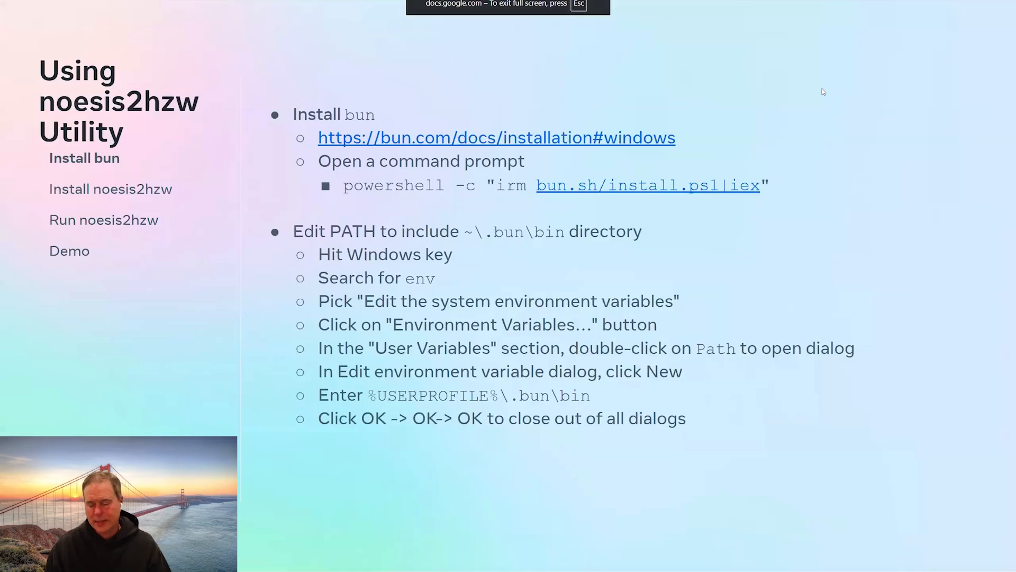